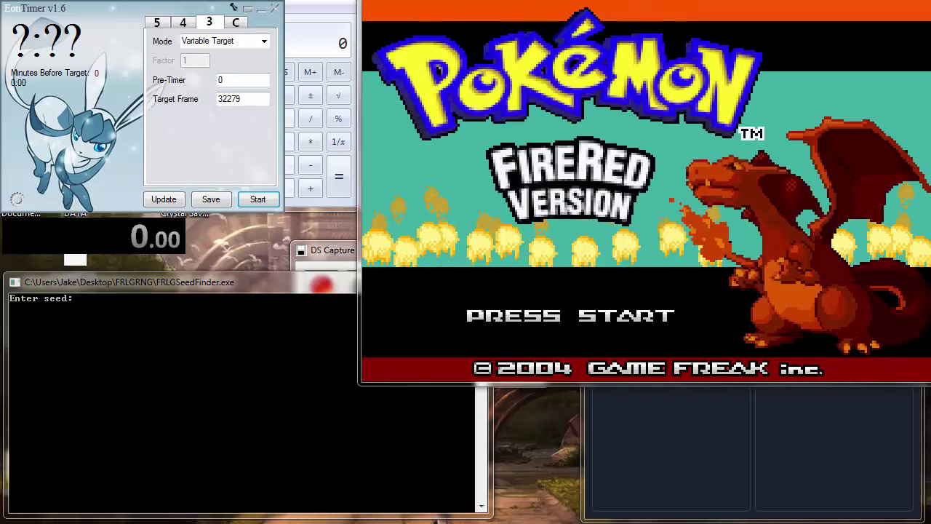
- Bring the PokéFinder and calculator windows to the front and review EonTimer's mode options, keeping Variable Target
click(777, 471)
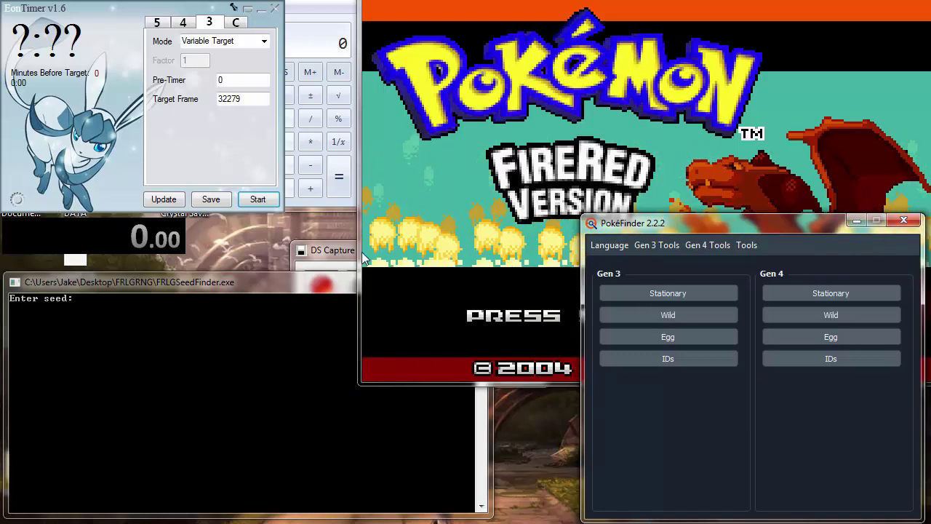
click(320, 200)
click(124, 120)
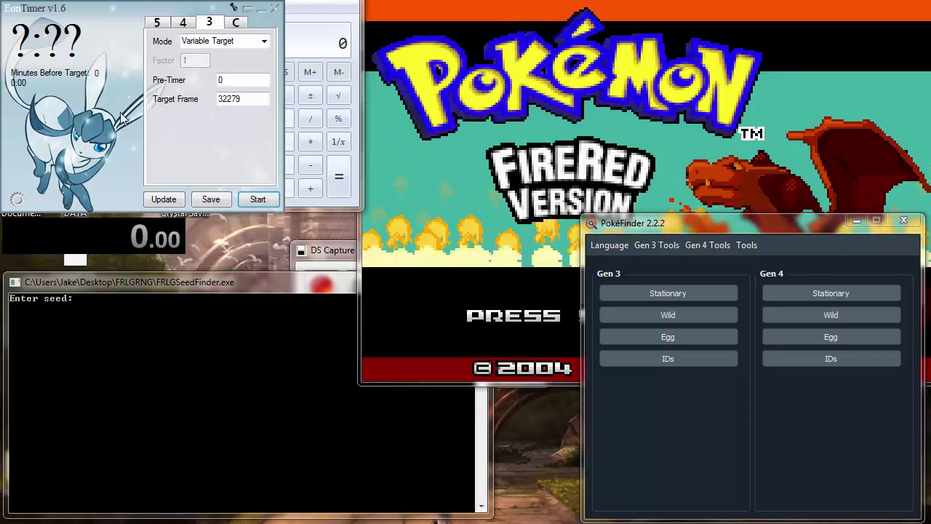
click(266, 49)
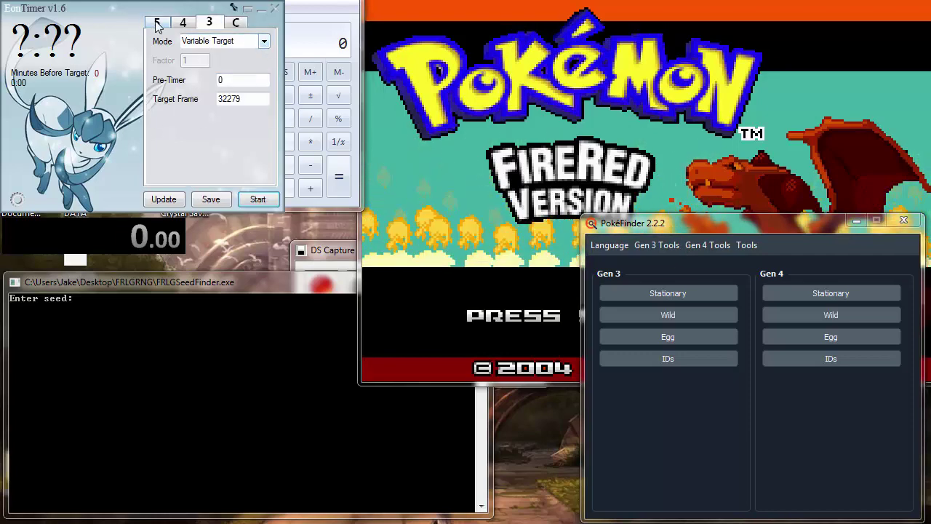
click(260, 42)
click(228, 64)
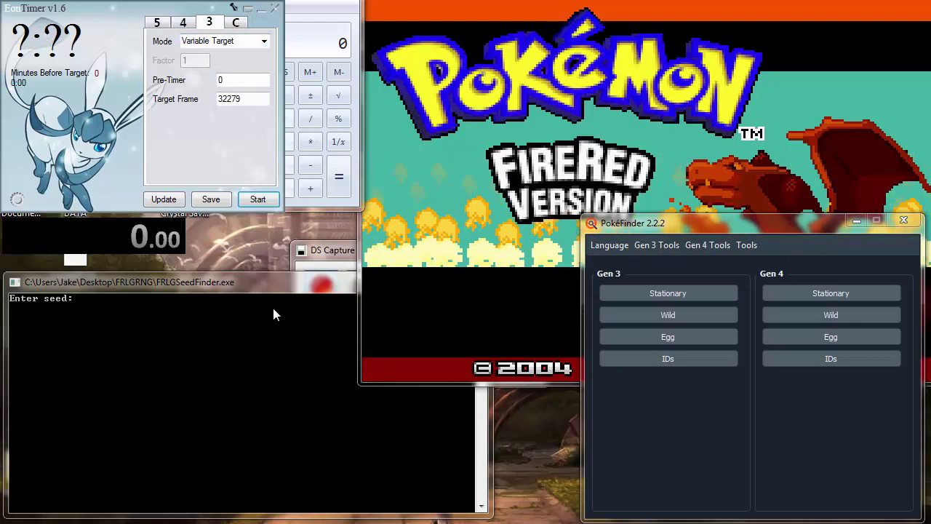
- Open the stopwatch timer's settings to examine its hotkey assignments and close them without changes
right_click(95, 234)
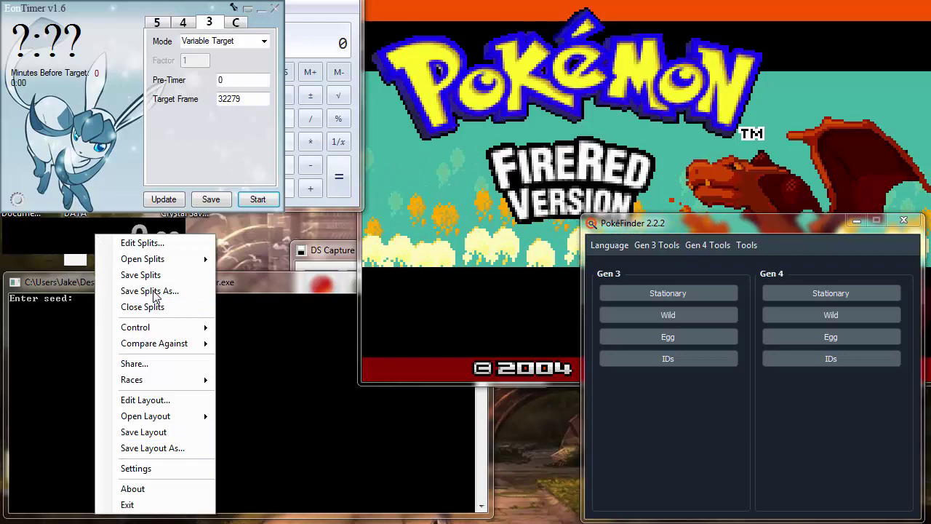
click(172, 469)
drag(0, 71, 135, 71)
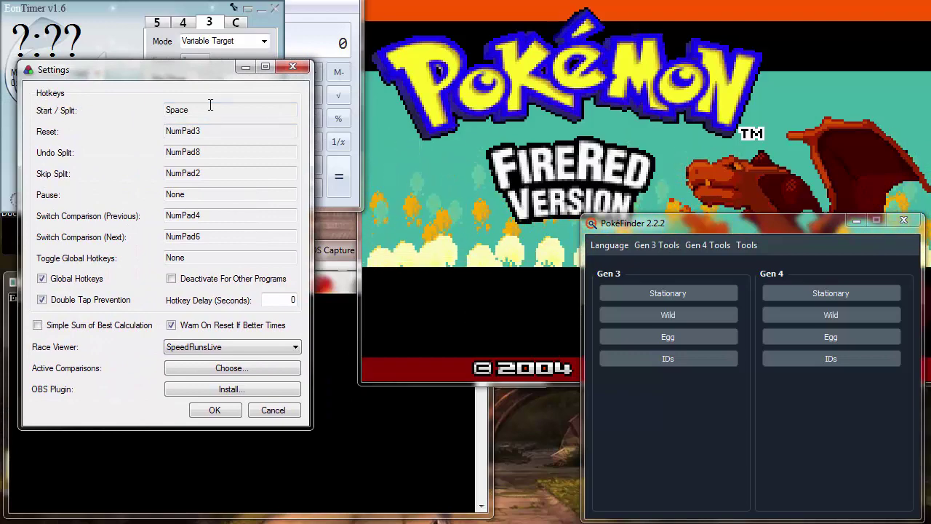
click(274, 410)
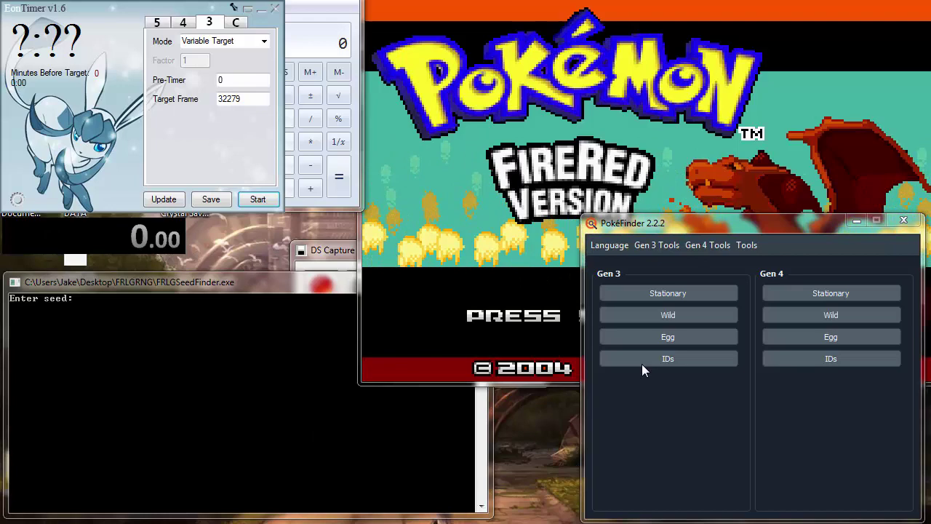
- Bring the FRLG seed finder console forward and look over the input fields of the web IV calculator
click(314, 290)
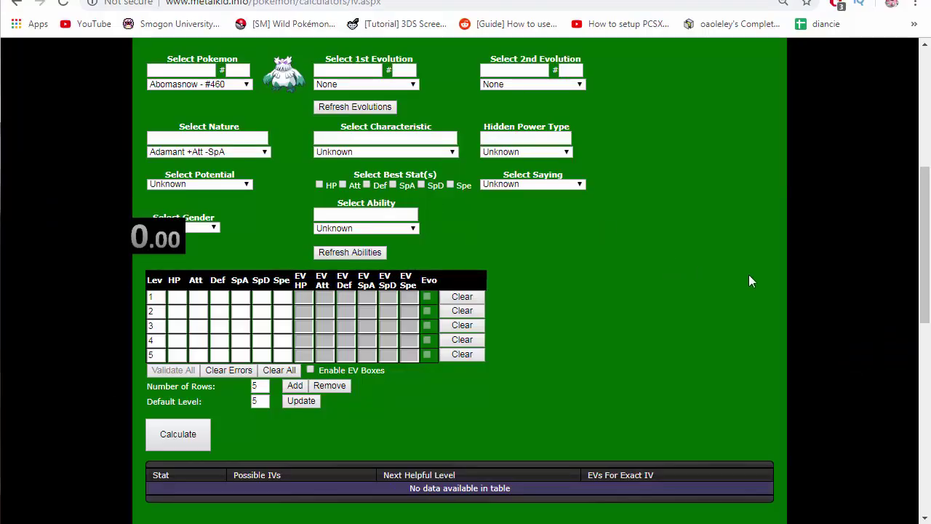
scroll(749, 276, up, 2)
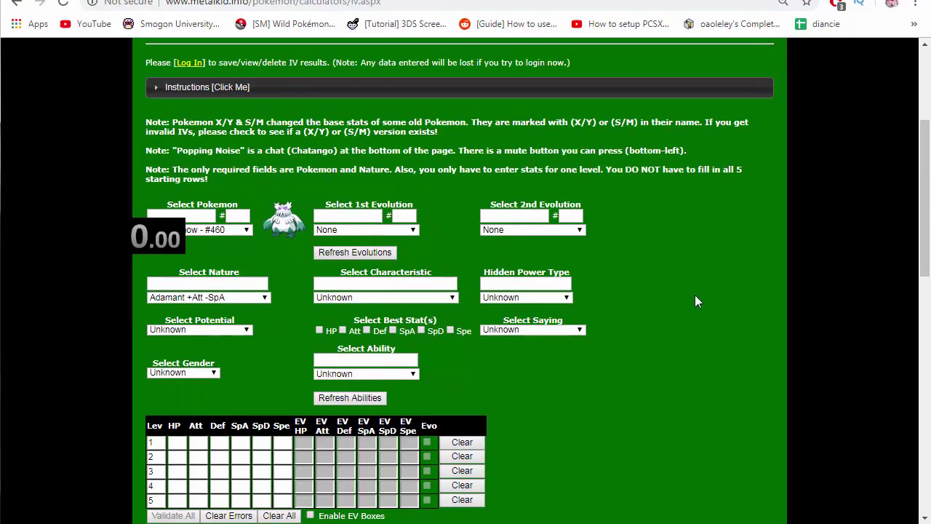
scroll(691, 312, down, 1)
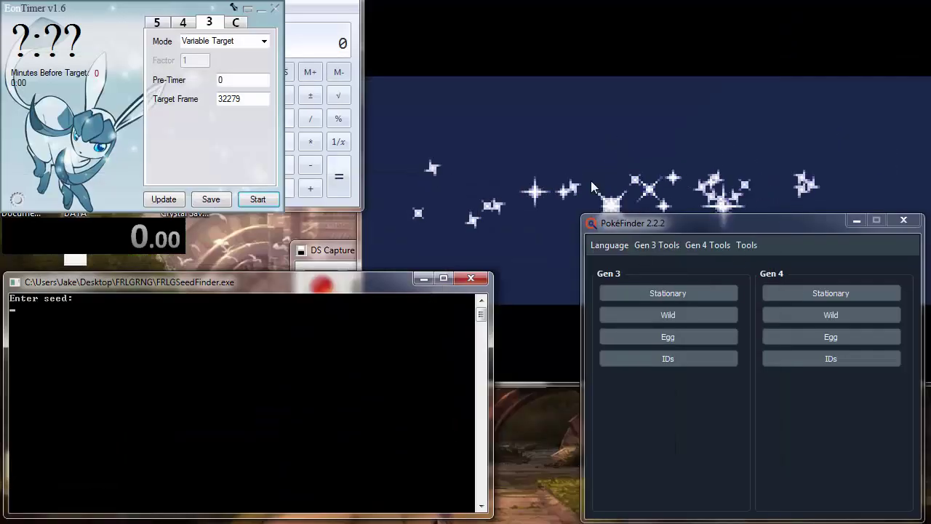
- Return to the game, look through the bag's items down to Rare Candy, and close the in-game menu
click(590, 181)
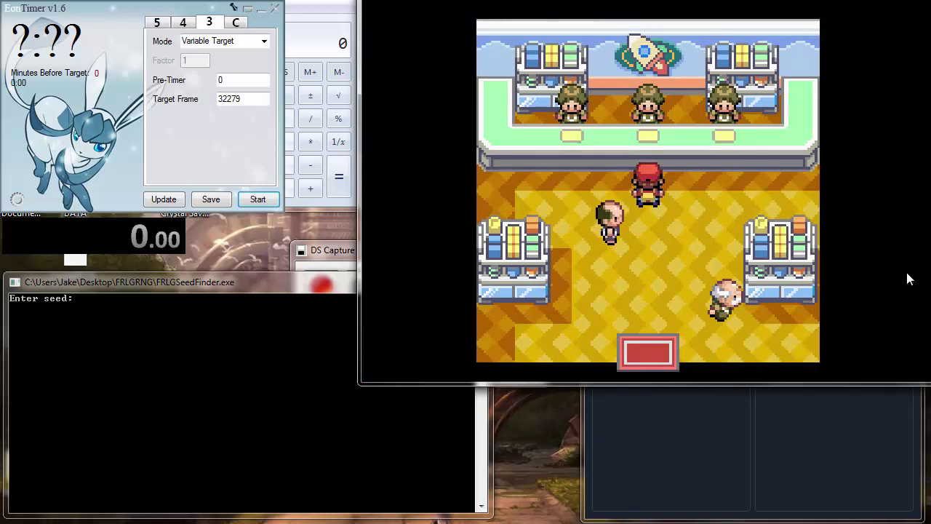
key(Return)
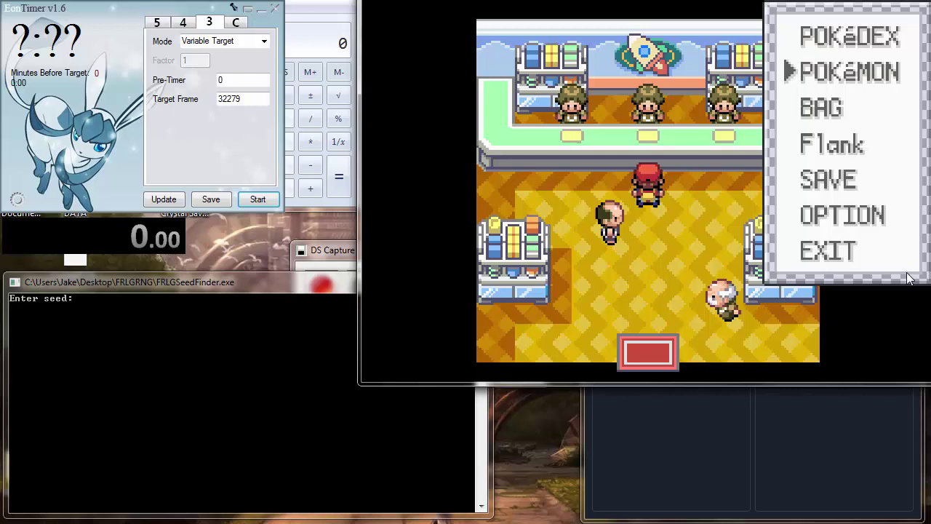
key(Down)
key(z)
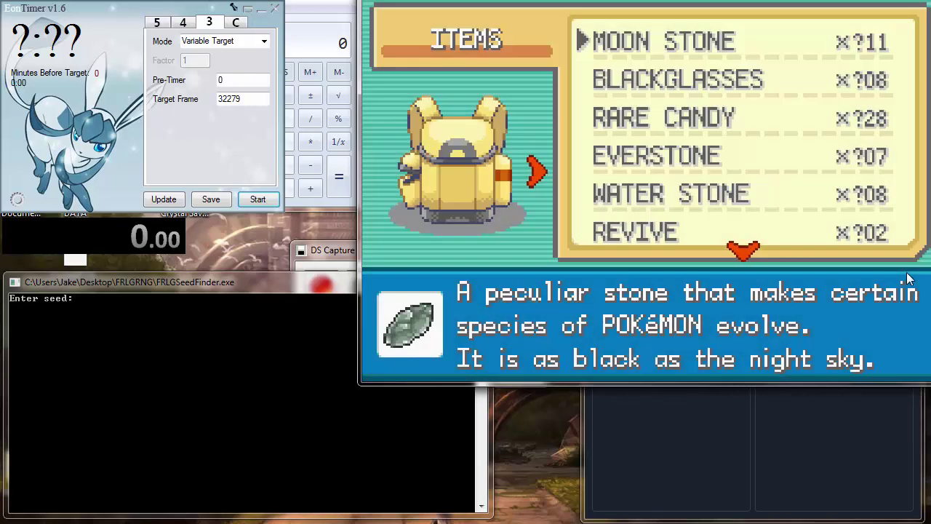
key(Down)
key(Down)
key(x)
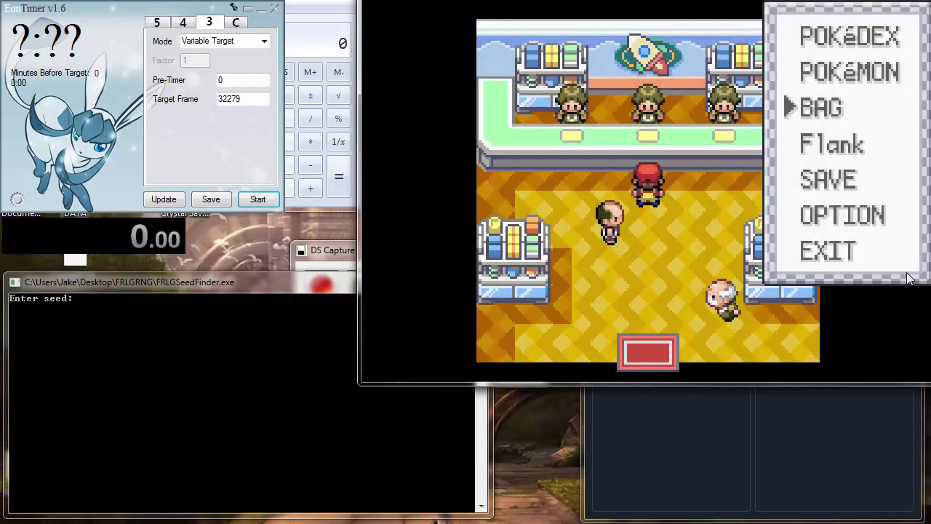
key(x)
- Talk to the prize counter clerk about exchanging coins and back out of the conversation
key(z)
key(z)
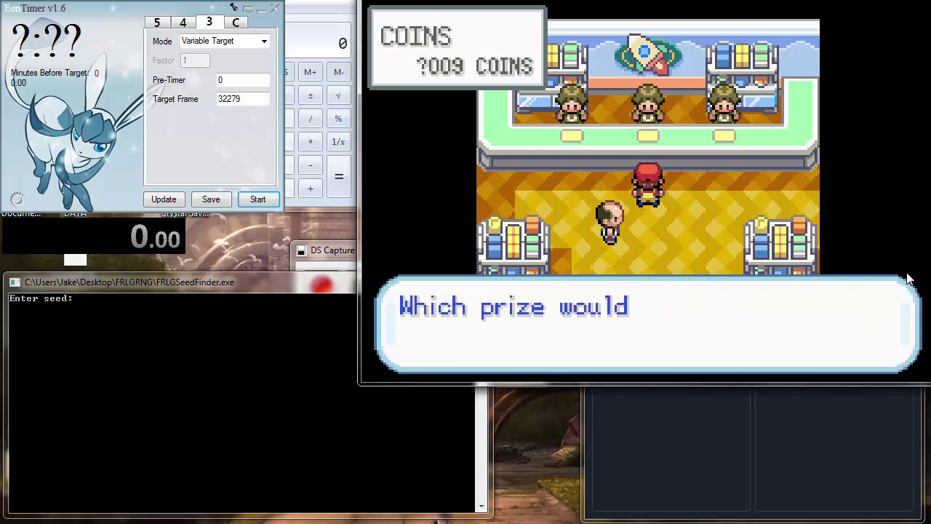
key(x)
- View the Pokémon party from the in-game menu and return to the prize counter
key(Return)
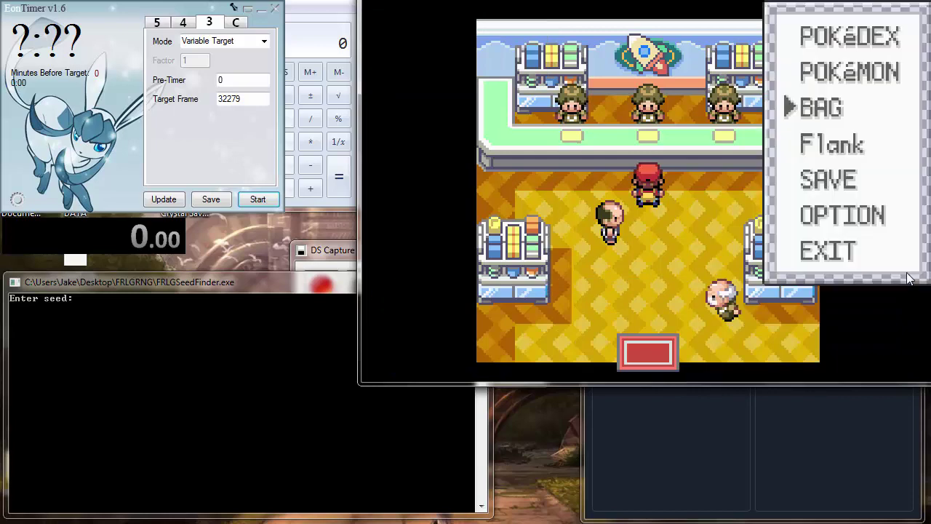
key(Up)
key(z)
key(x)
key(x)
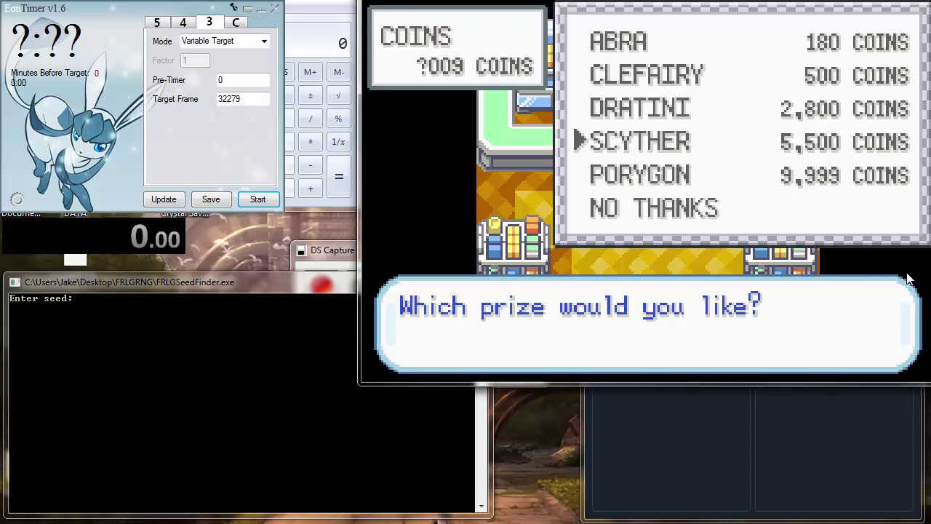
- Examine the Pokémon offered in the coin prize list, ending on Scyther
key(Down)
key(Up)
key(Up)
key(Up)
key(Up)
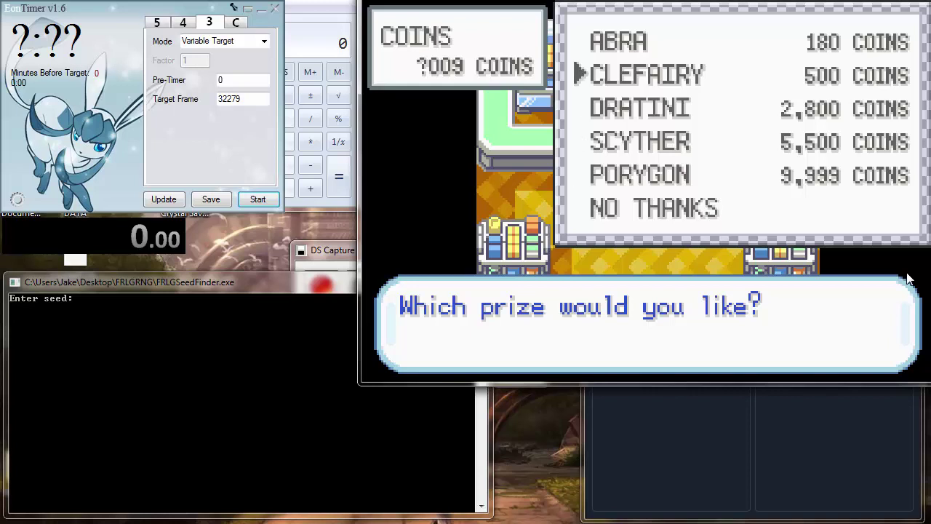
key(Down)
key(Down)
key(Down)
key(Up)
key(Up)
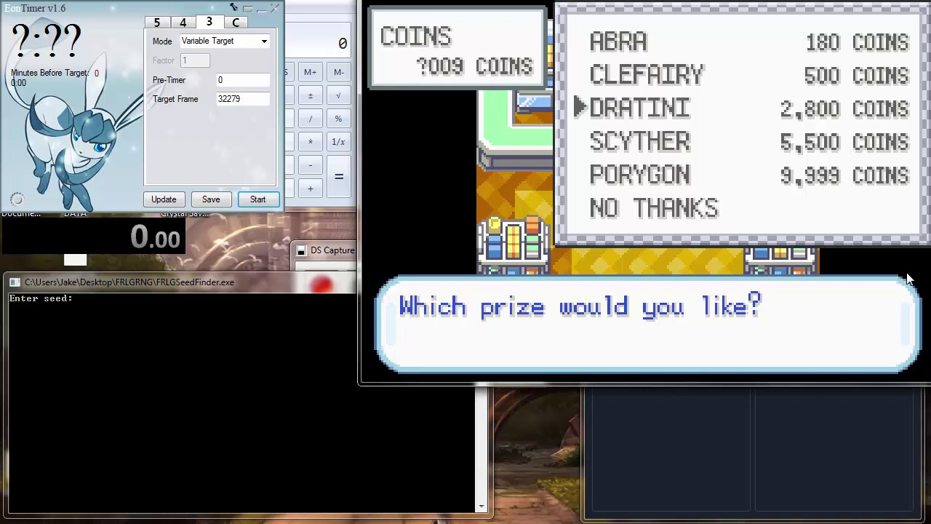
key(Up)
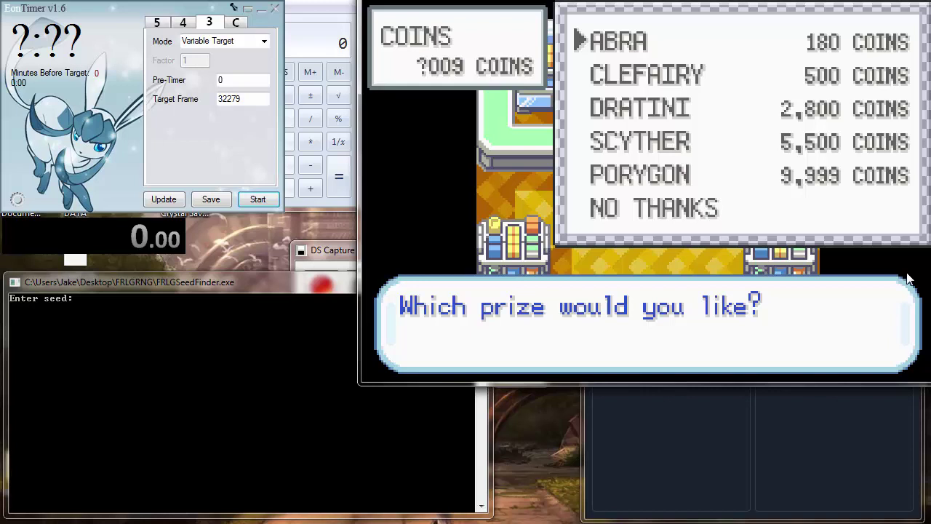
key(Down)
key(Down)
key(Down)
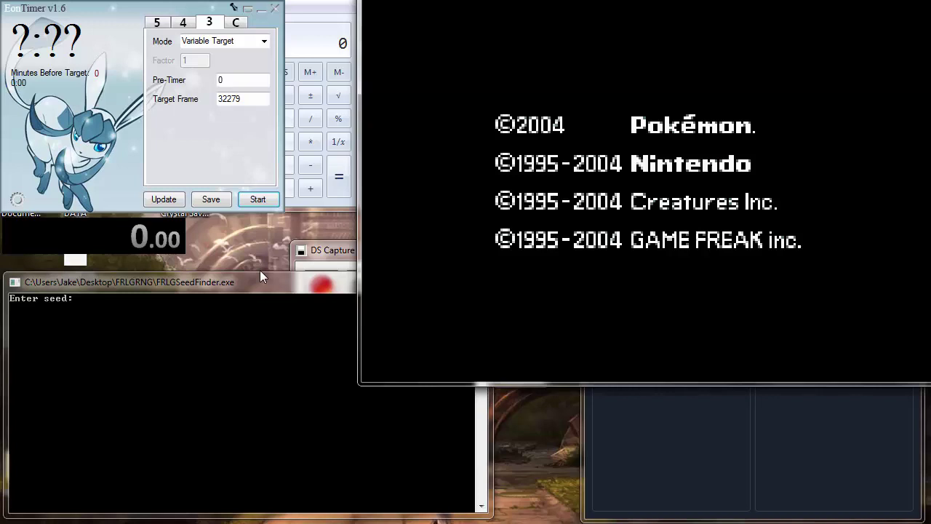
- Confirm EonTimer's target frame for the variable target and start EonTimer together with the stopwatch timer
click(178, 155)
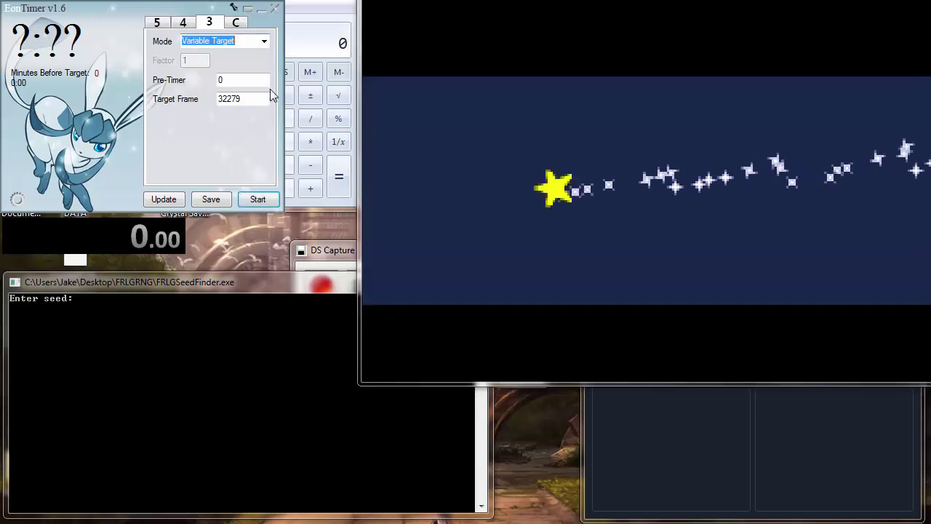
click(266, 95)
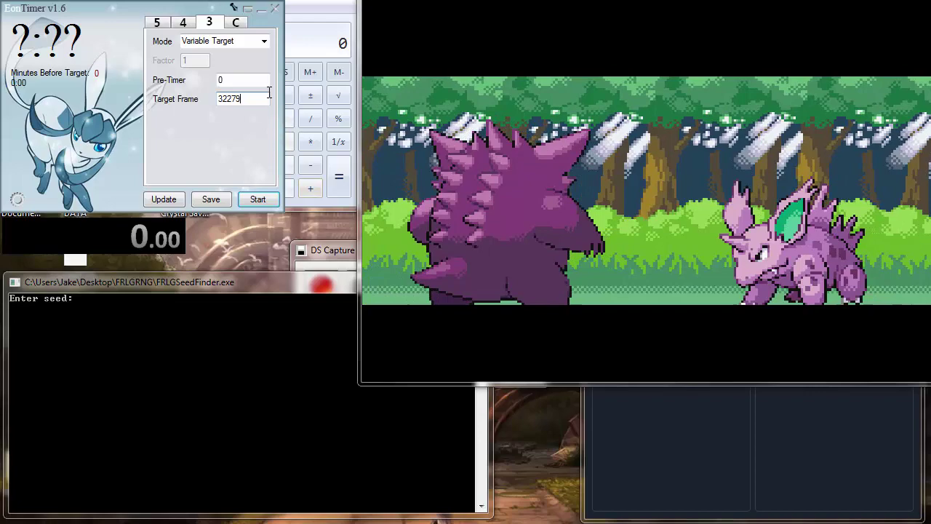
click(164, 200)
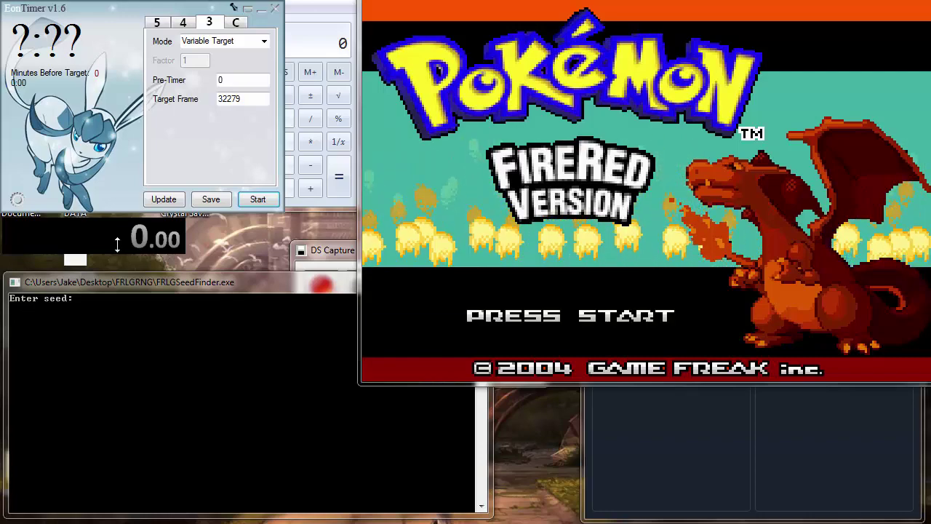
key(space)
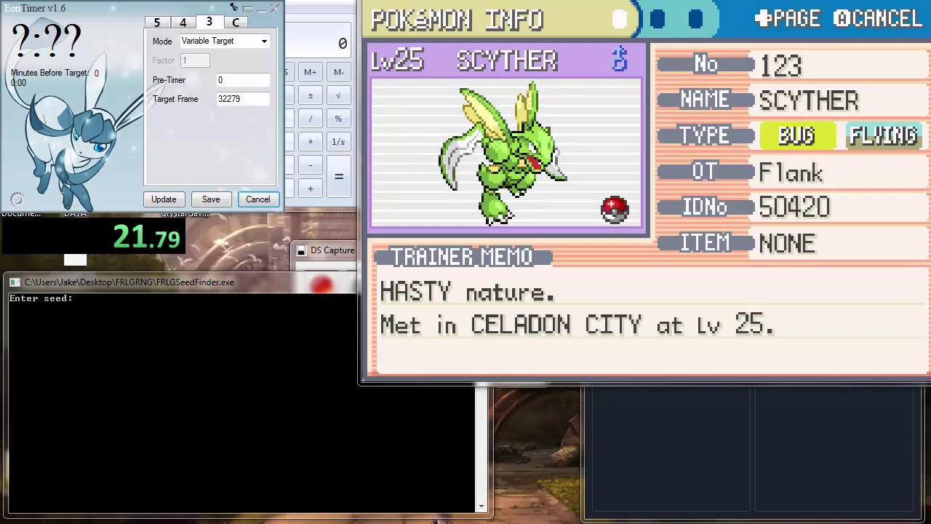
- Switch to the web IV calculator and select Scyther as the Pokémon with the Hasty nature
key(alt+Tab)
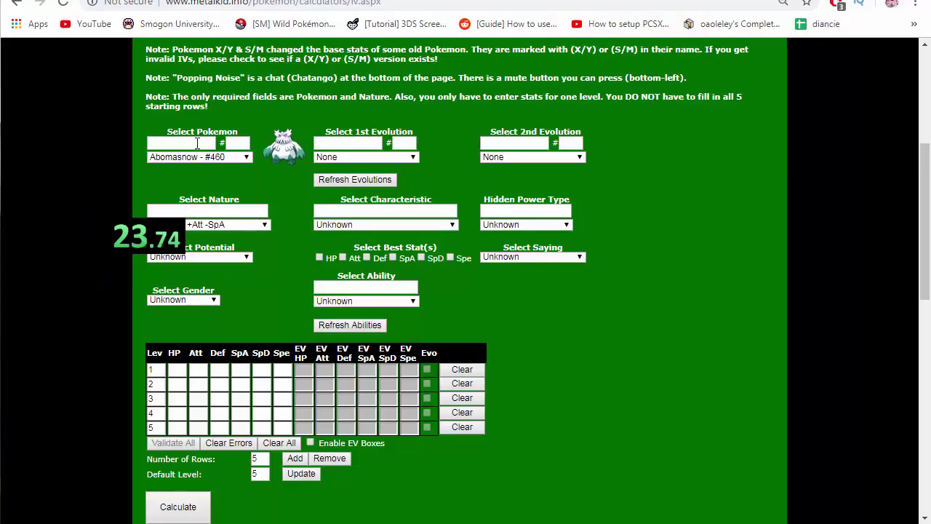
click(197, 144)
text(scy)
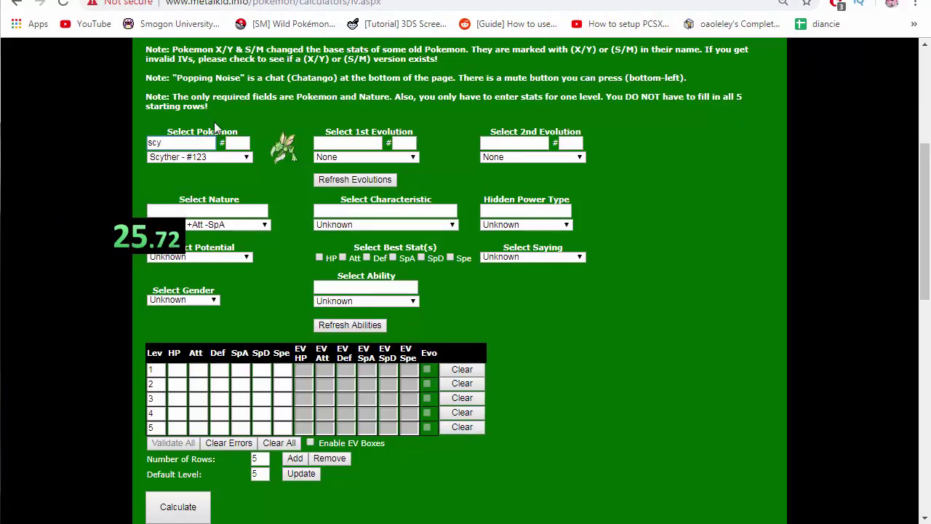
click(216, 224)
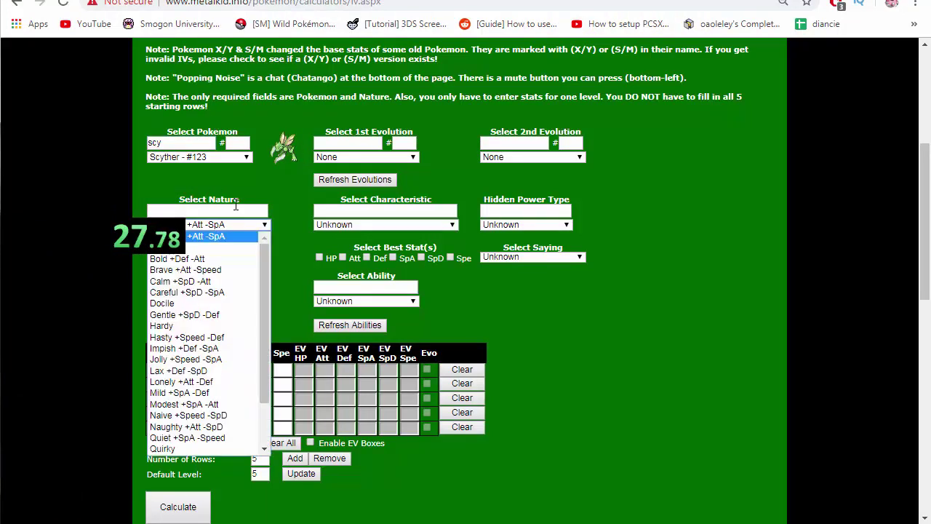
click(234, 209)
text(hasty)
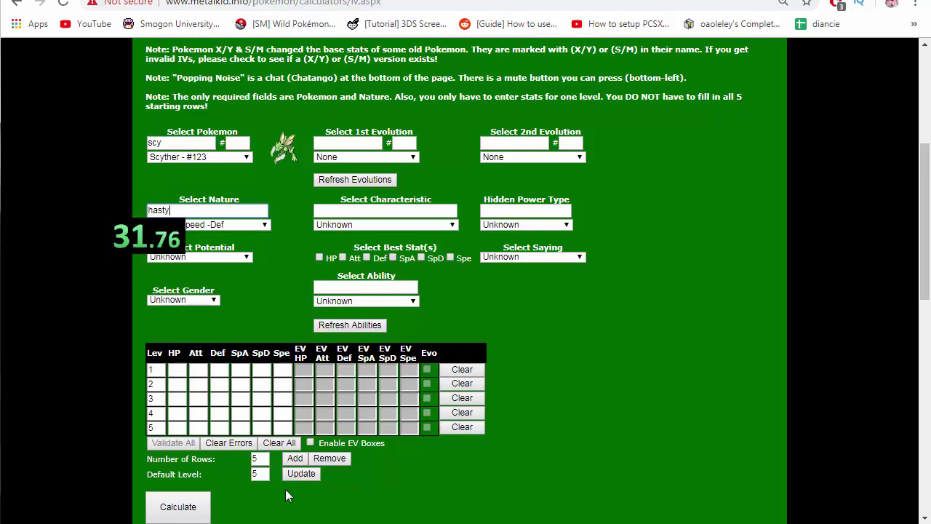
- Set the stat table's default level to 25 and add 3 more rows
double_click(260, 473)
text(25)
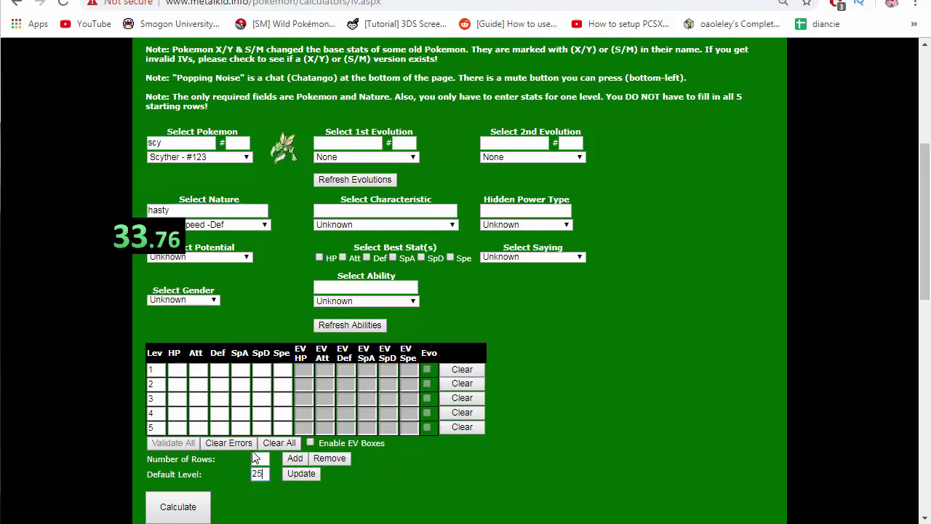
click(302, 474)
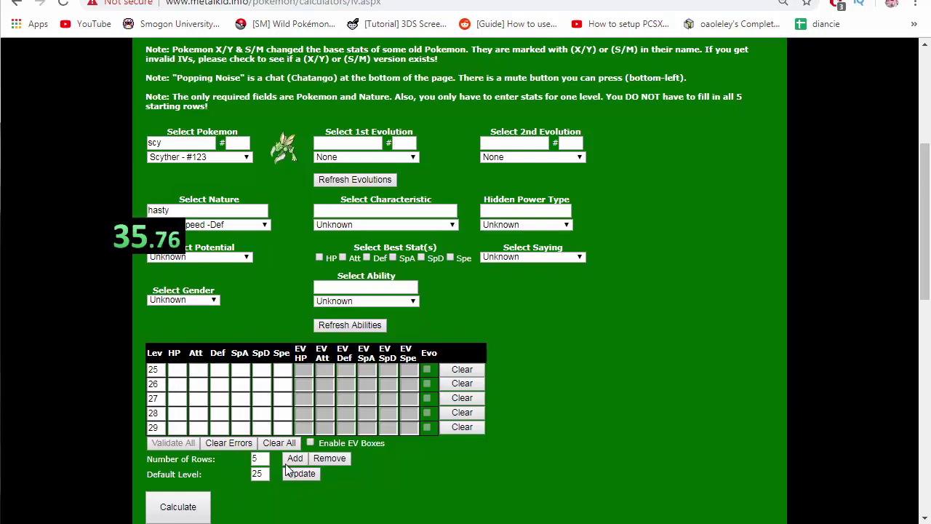
drag(317, 442, 263, 459)
double_click(267, 457)
text(3)
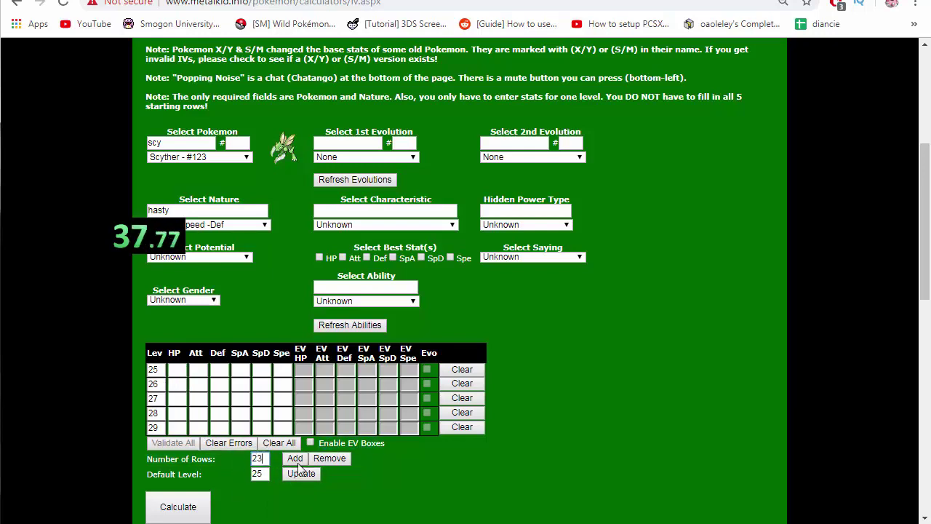
click(290, 477)
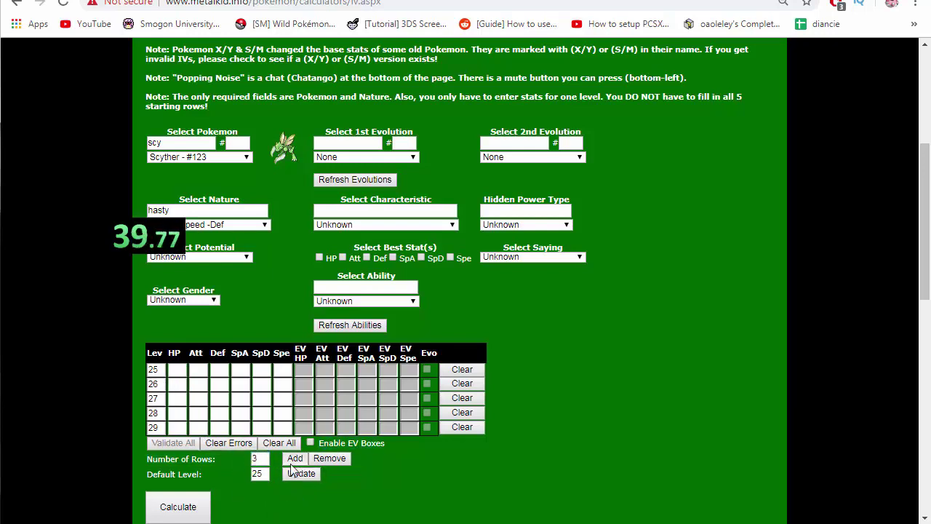
- Fill in Scyther's level 25 stats: HP 72, Att 61, Def 44, SpA 37, SpD 50 and Spe 63
click(176, 374)
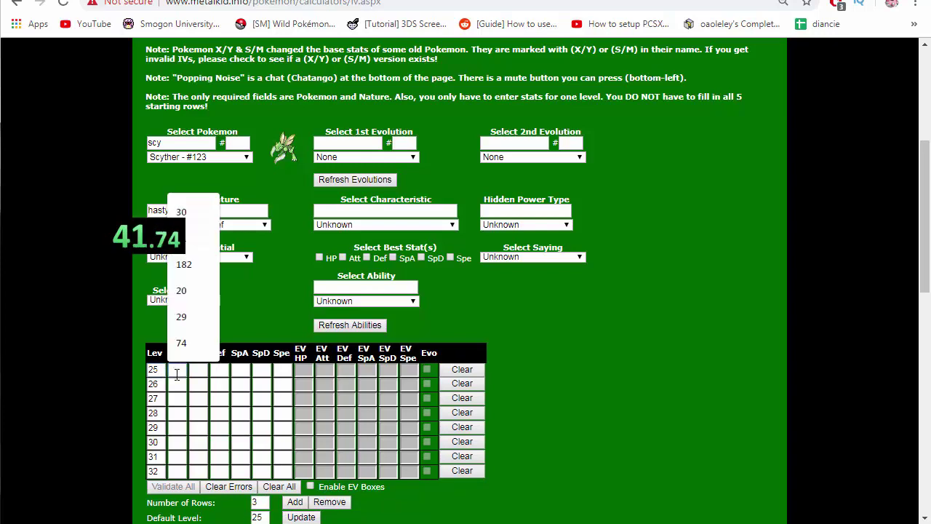
text(73)
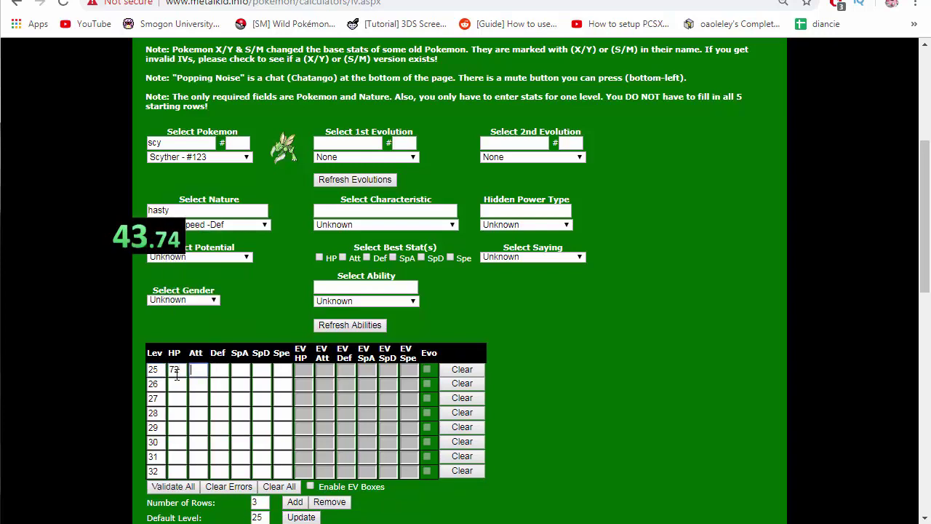
key(Tab)
text(61)
key(Tab)
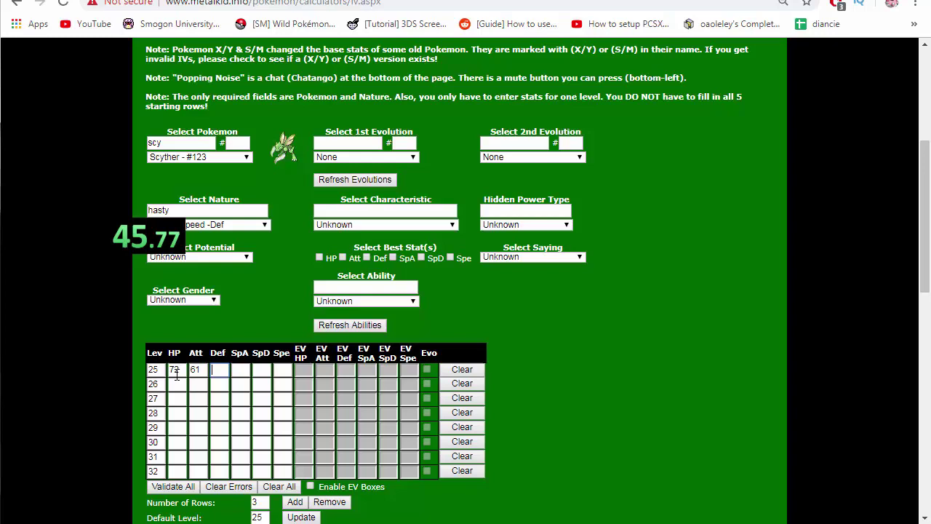
text(44)
key(Tab)
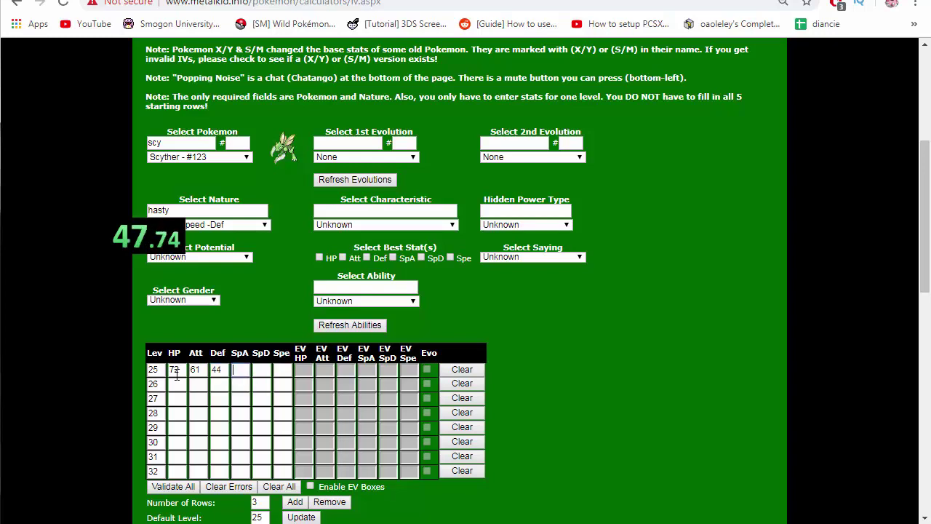
text(37)
key(Tab)
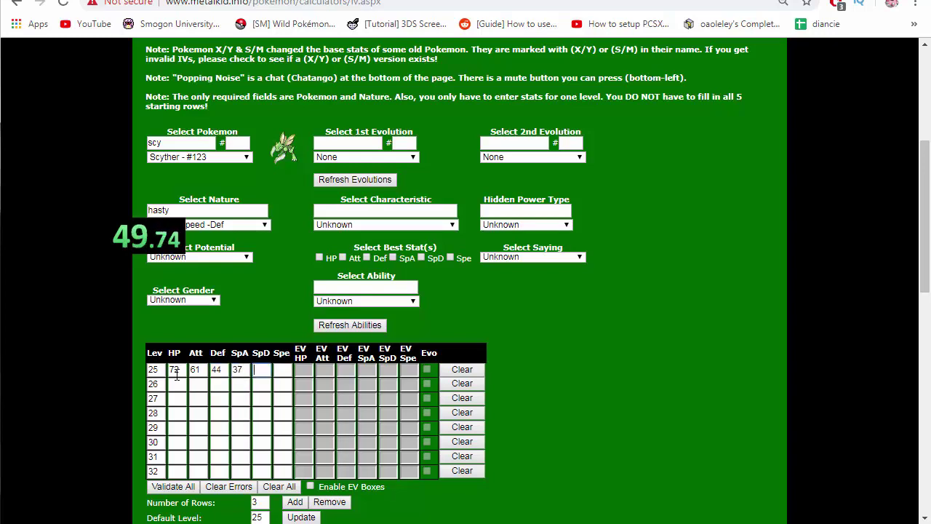
text(50)
key(Tab)
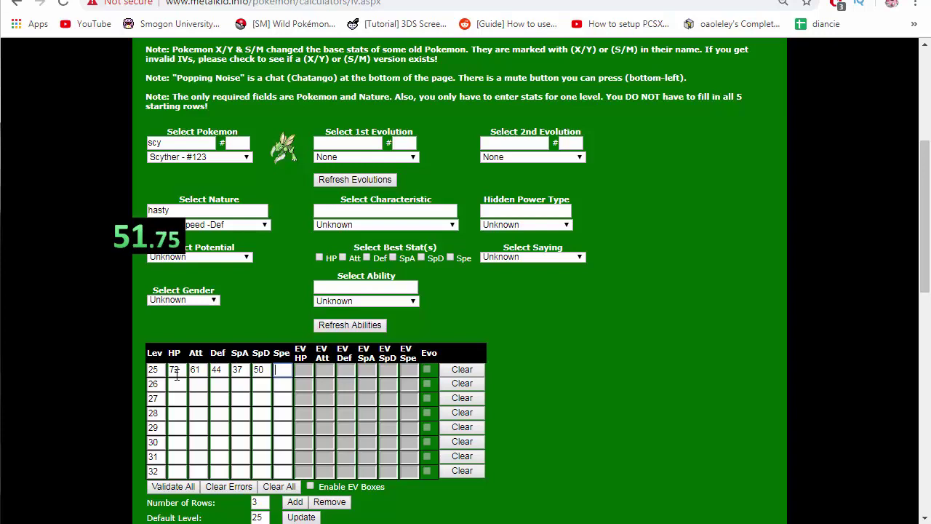
text(64)
click(176, 376)
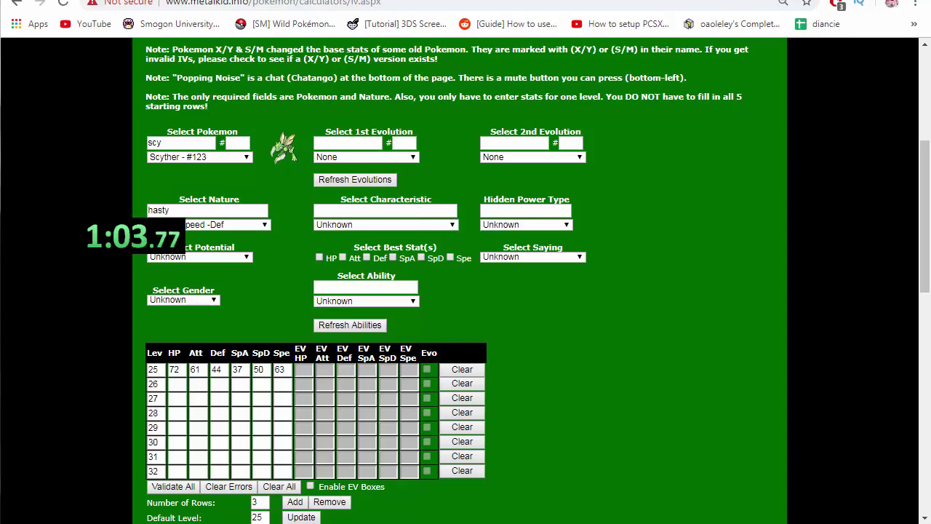
- Switch to the FireRed game, raise Scyther to level 26 and bring up its new stats
key(alt+Tab)
key(x)
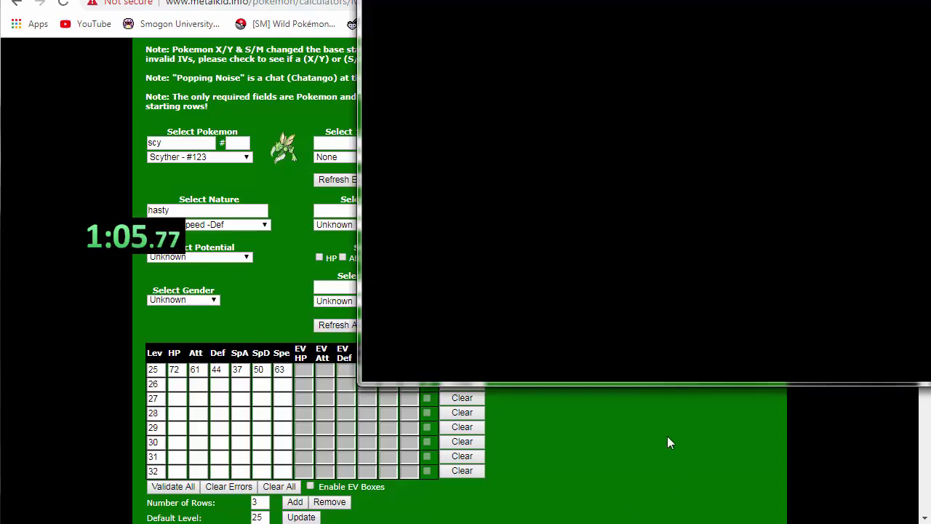
key(Down)
key(x)
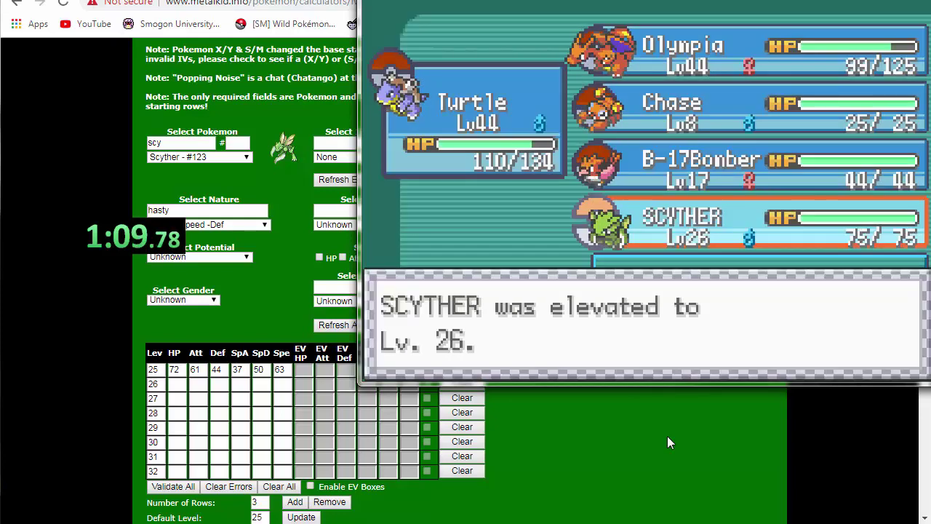
key(x)
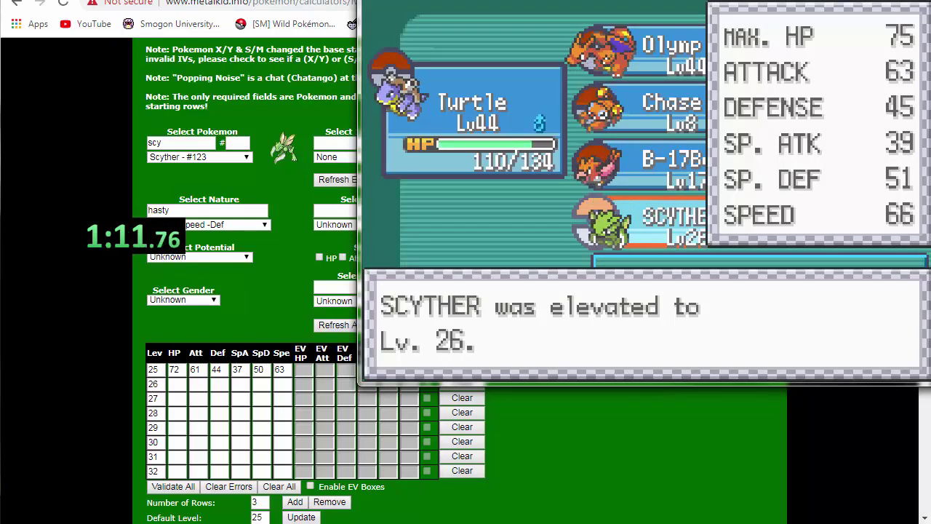
- Return to the IV calculator and fill in the level 26 stats: HP 75, Att 63, Def 45, SpA 39, SpD 51, Spe 66
click(184, 393)
click(181, 388)
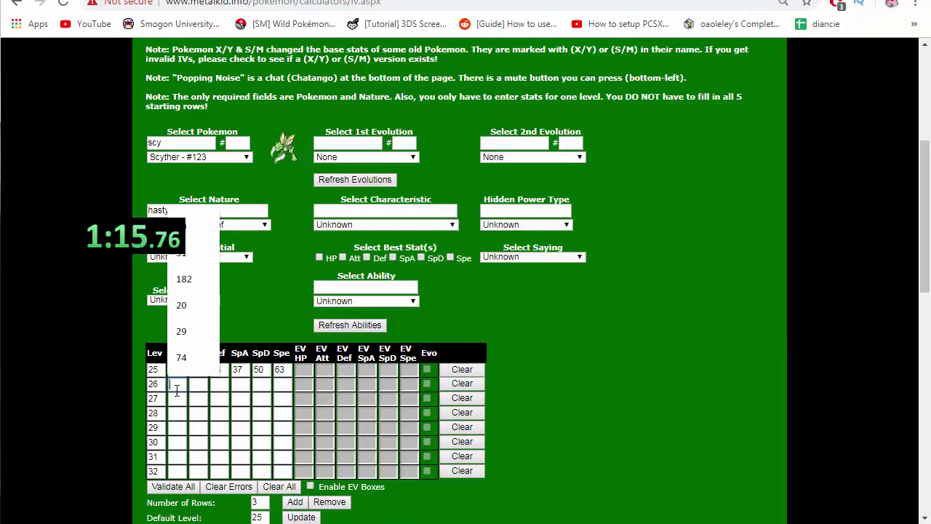
text(75)
key(Tab)
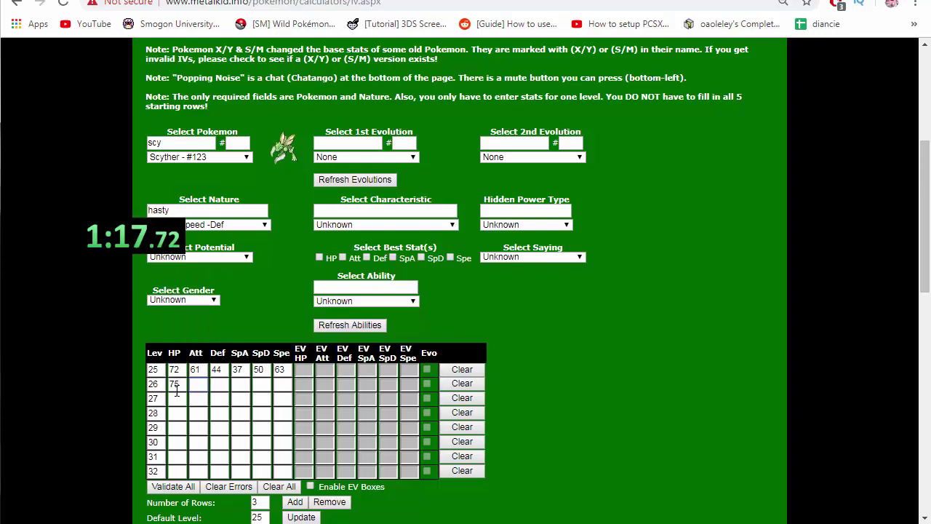
text(63 45)
key(Tab)
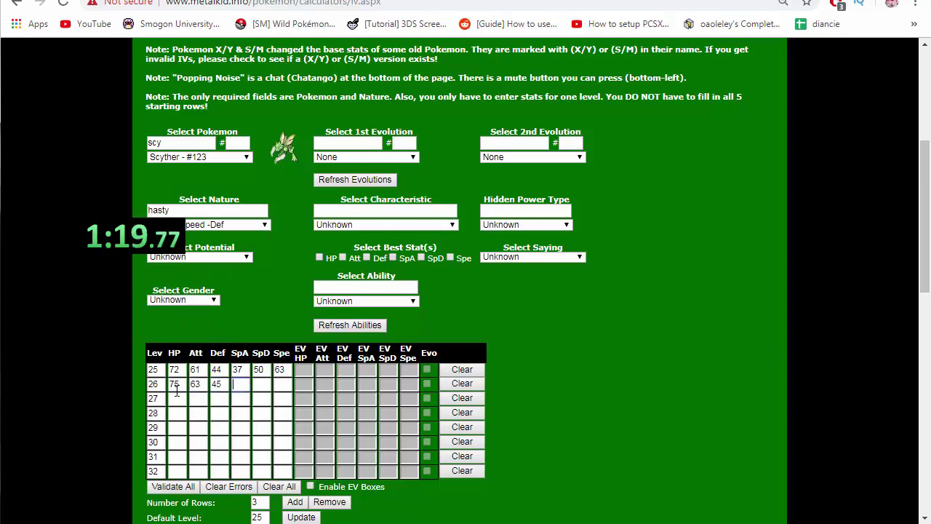
text(39)
key(Tab)
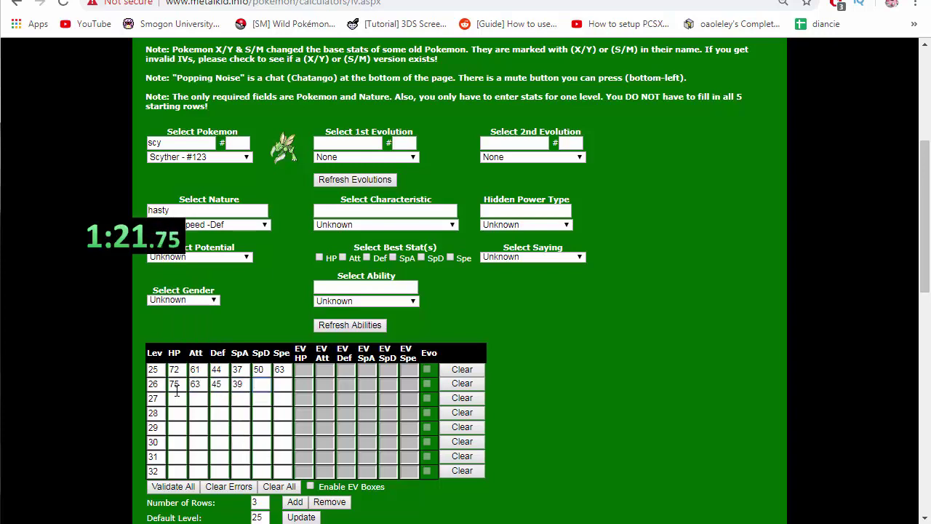
text(51)
key(Tab)
text(66)
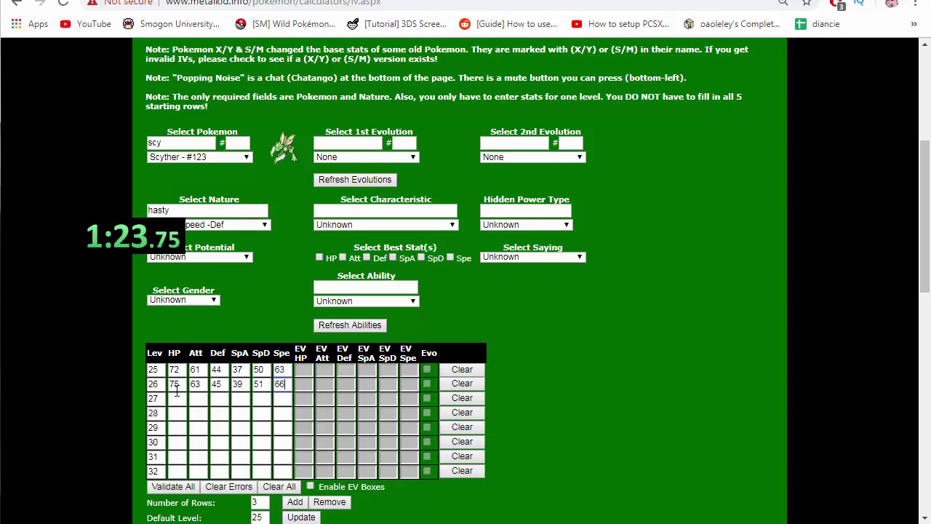
- Fill in the level 27 stats: HP 77, Att 66, Def 47, SpA 40, SpD 53 and Spe 68
click(176, 392)
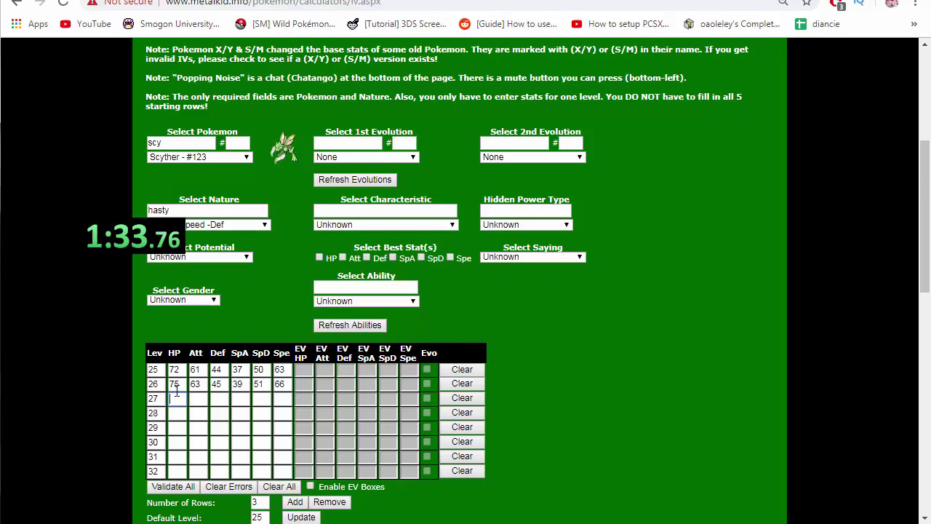
text(77 66 )
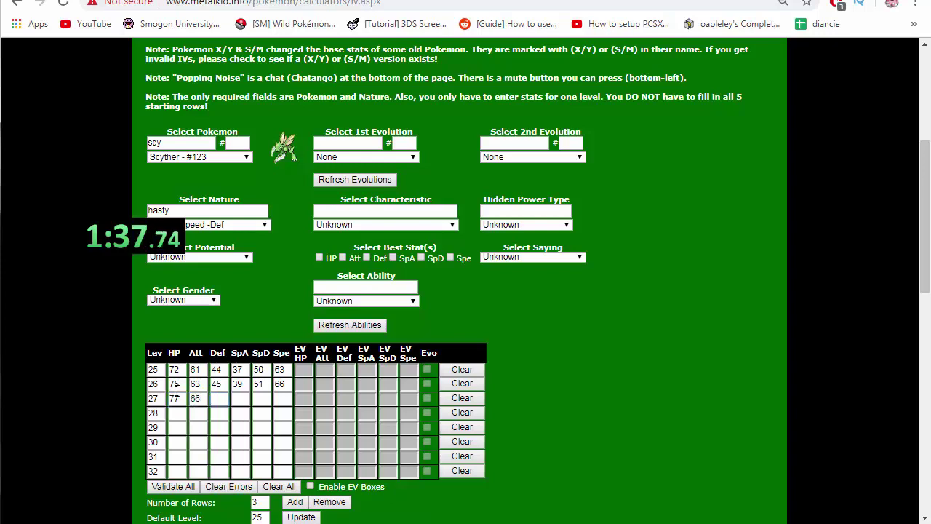
text(47)
key(Tab)
text(40)
key(Tab)
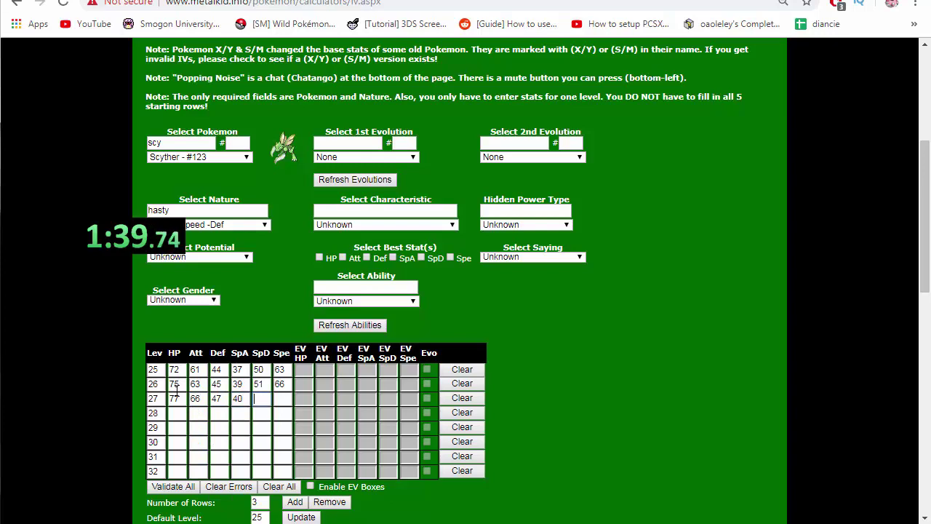
text(53)
key(Tab)
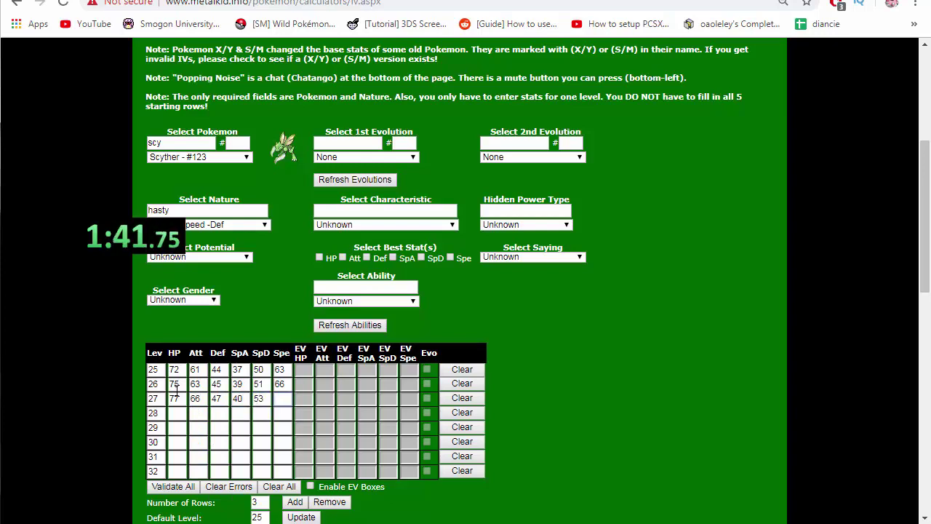
key(Tab)
- Fill in the level 28 stats: HP 80, Att 68, Def 48, SpA 41, SpD 55 and Spe 70
key(Tab)
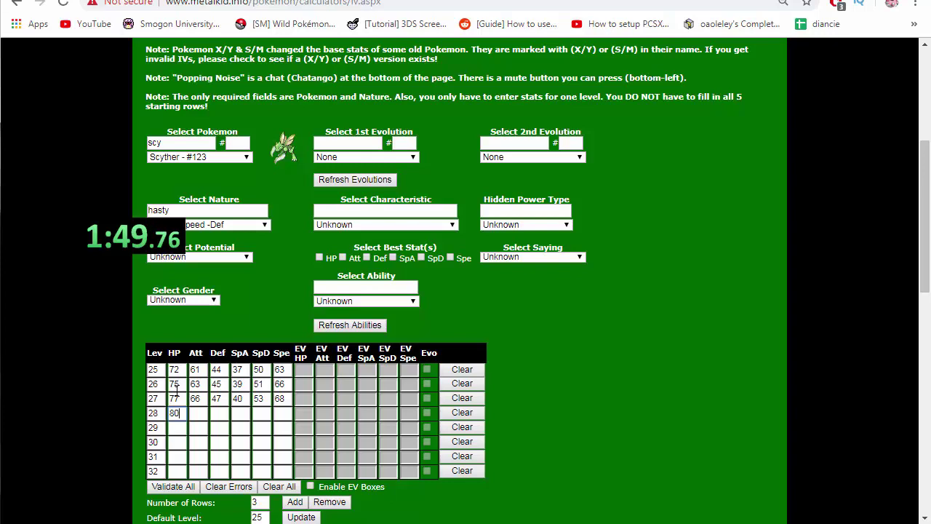
key(Tab)
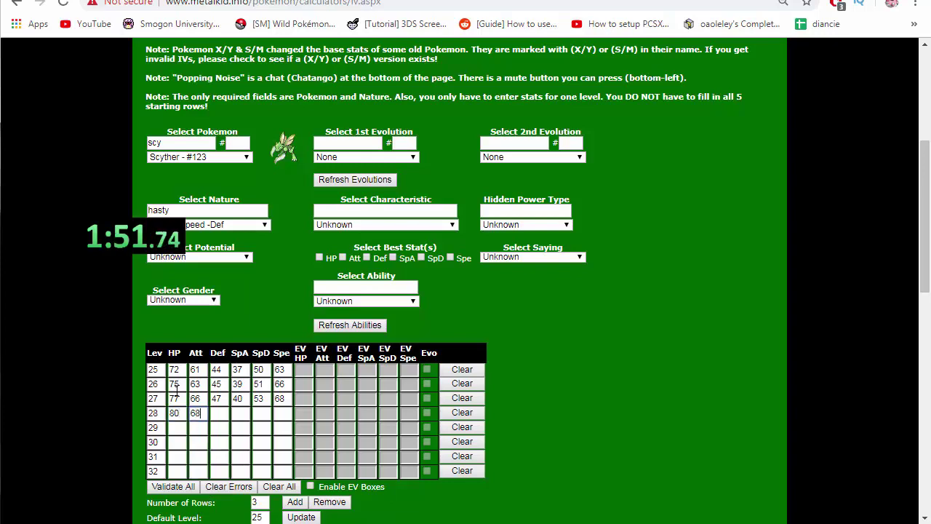
text(48)
key(Tab)
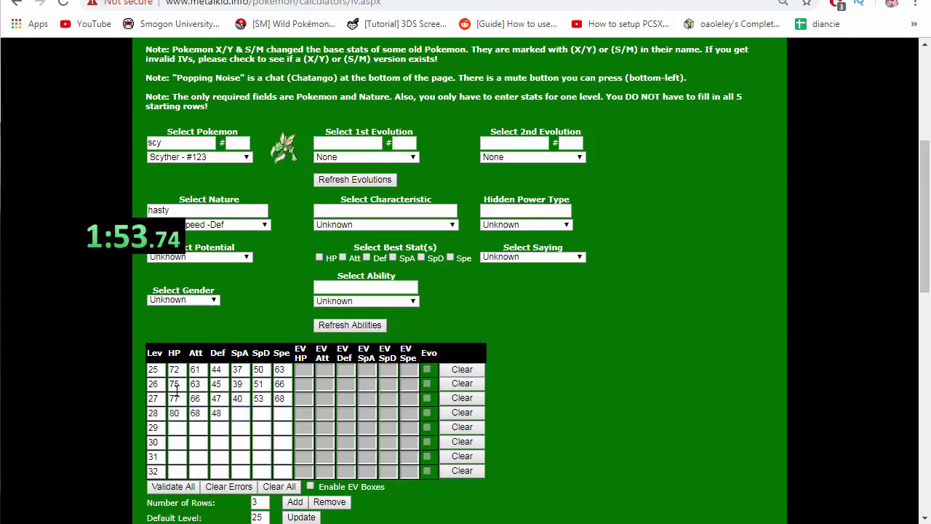
text(41)
key(Tab)
text(55)
key(Tab)
- Fill in the level 29 stats: HP 82, Att 70, Def 50, SpA 42, SpD 57 and Spe 73
key(Tab)
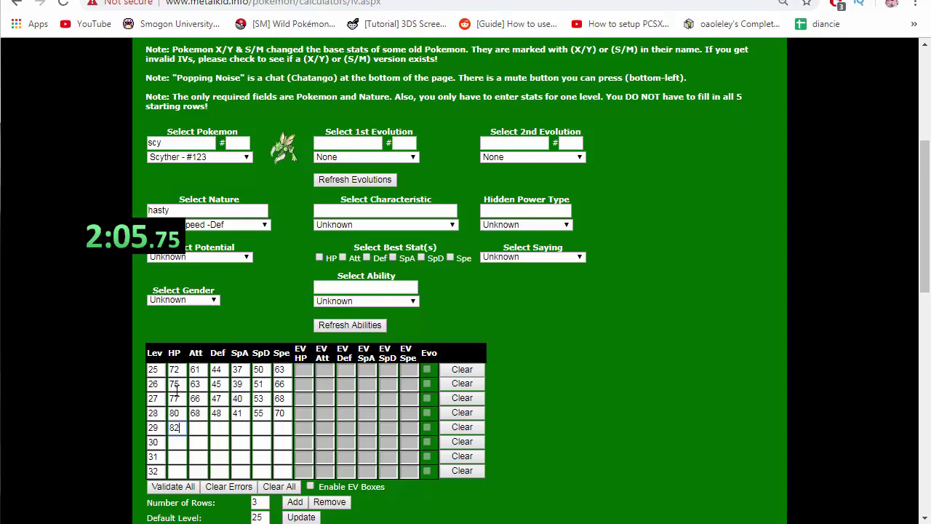
key(Tab)
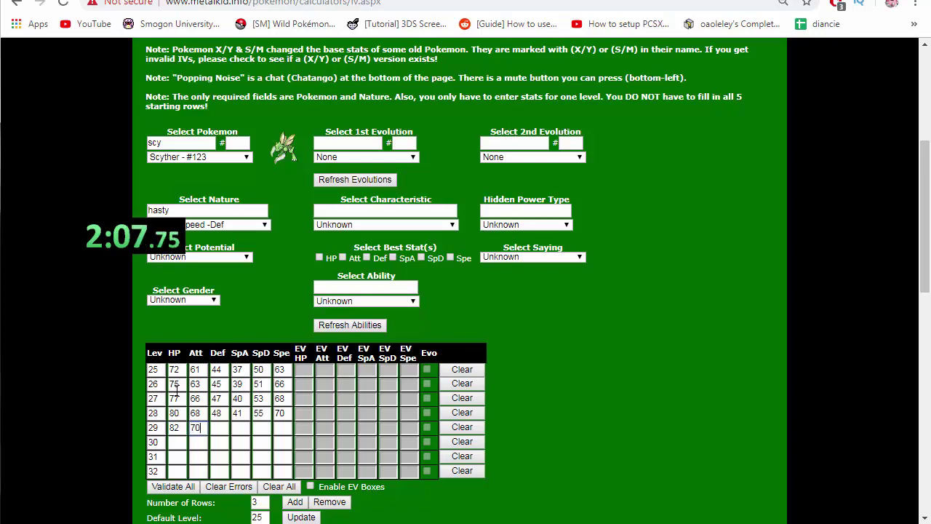
key(Tab)
text(50)
key(Tab)
text(42)
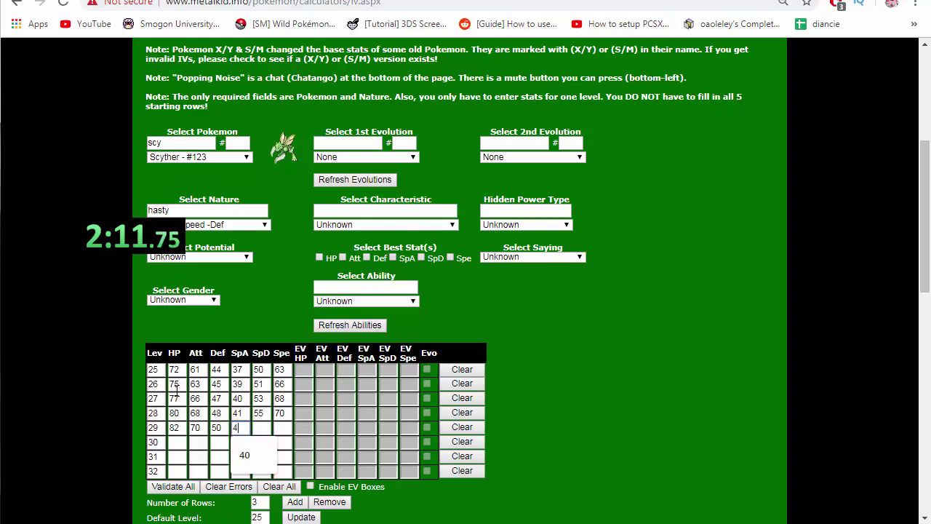
key(Tab)
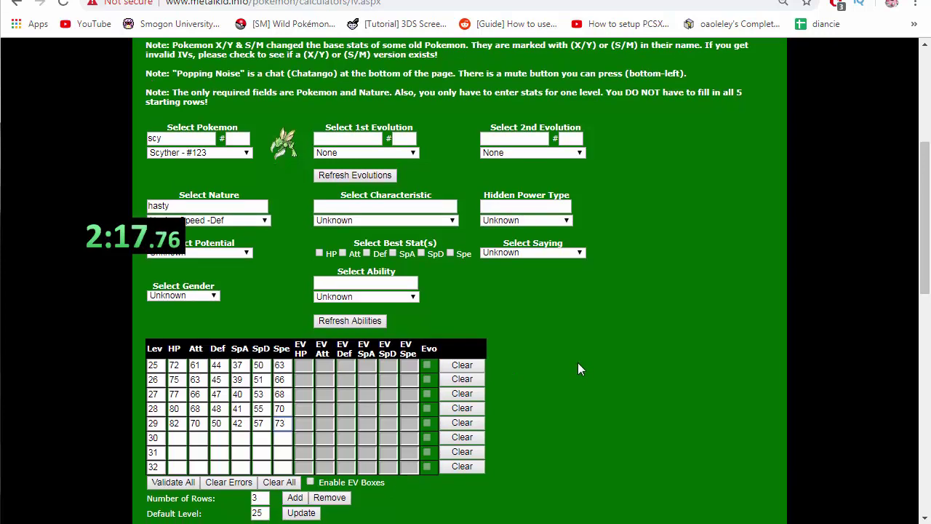
- Calculate the Hasty Scyther's possible IVs and examine the next helpful level for HP
scroll(592, 371, down, 3)
click(162, 405)
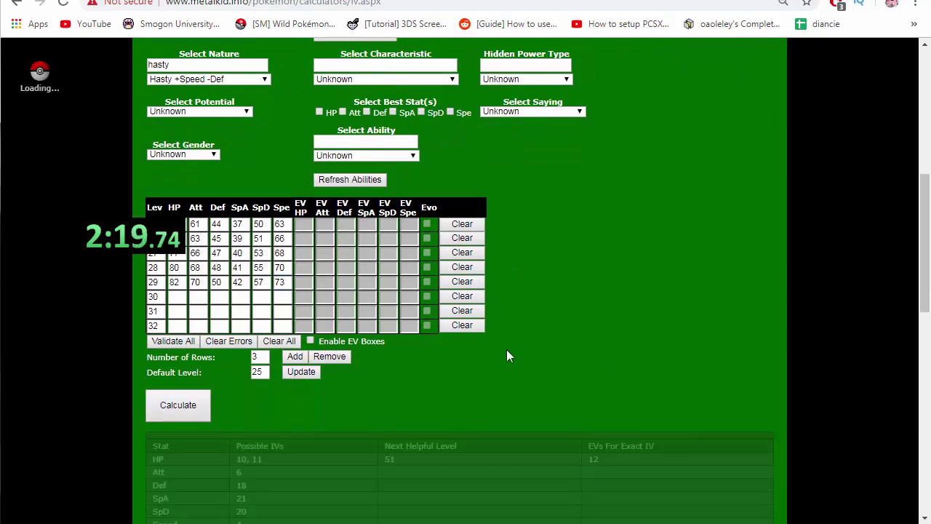
scroll(506, 350, down, 1)
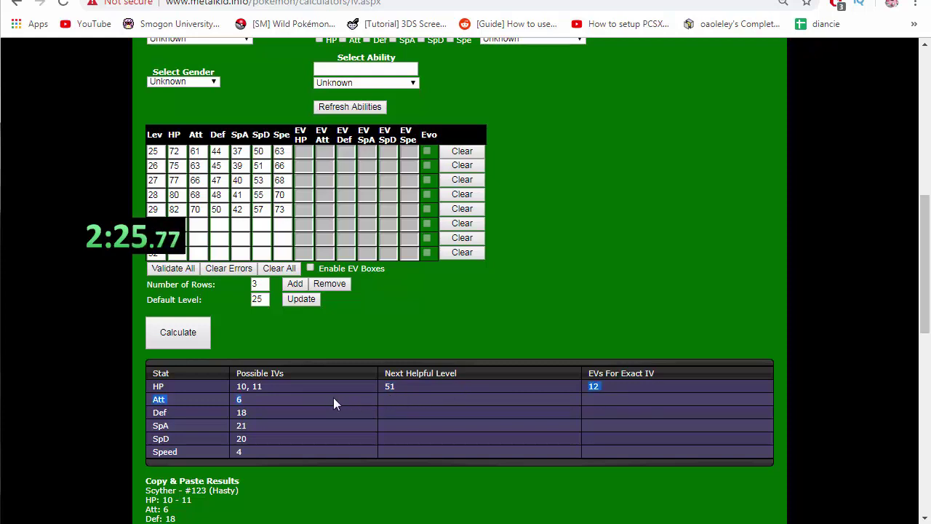
drag(402, 395, 383, 384)
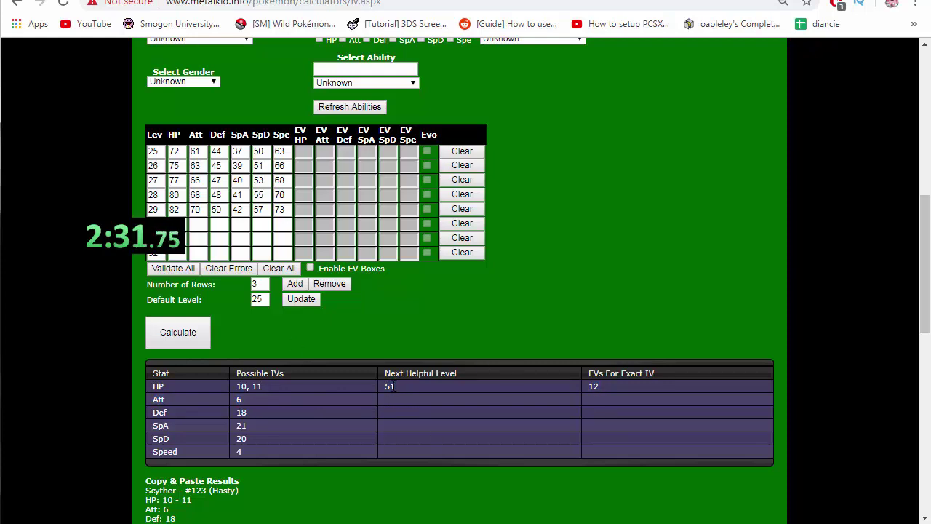
drag(385, 385, 440, 384)
drag(374, 392, 288, 399)
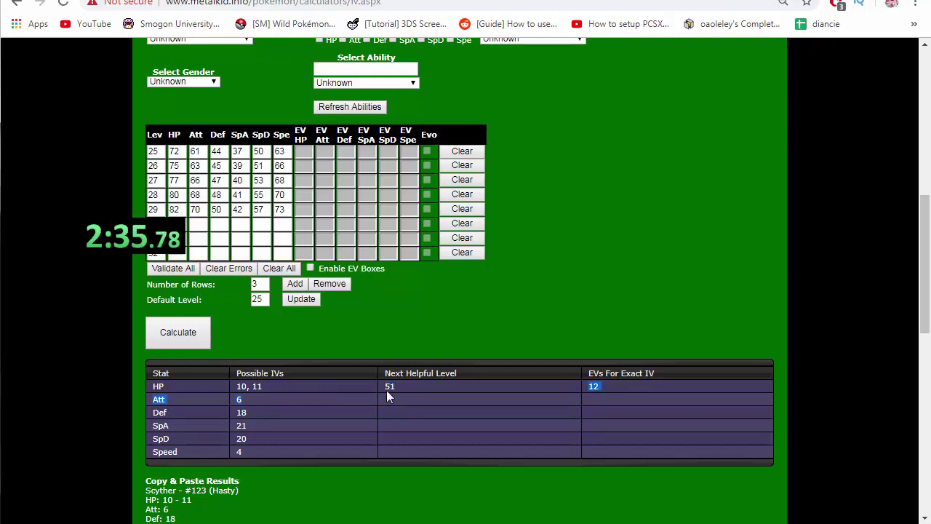
click(438, 397)
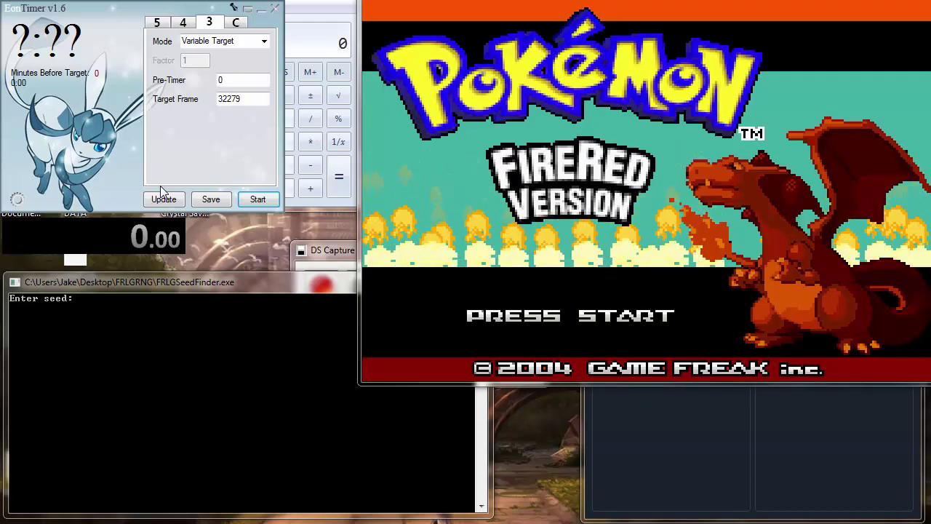
- Start EonTimer and the stopwatch for another attempt at target frame 32279
key(space)
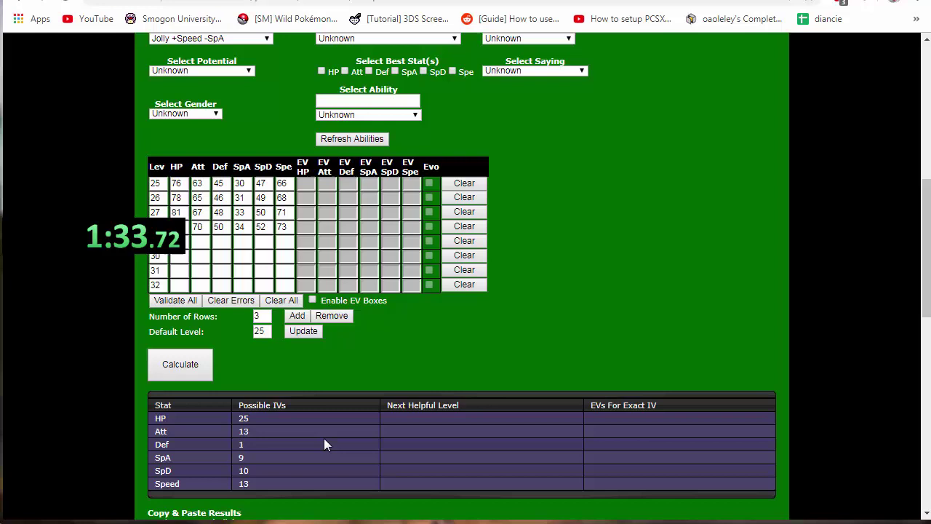
- Calculate the Jolly Scyther's possible IVs, then switch to PokéFinder and open its Gen 3 IV to PID tool
click(202, 358)
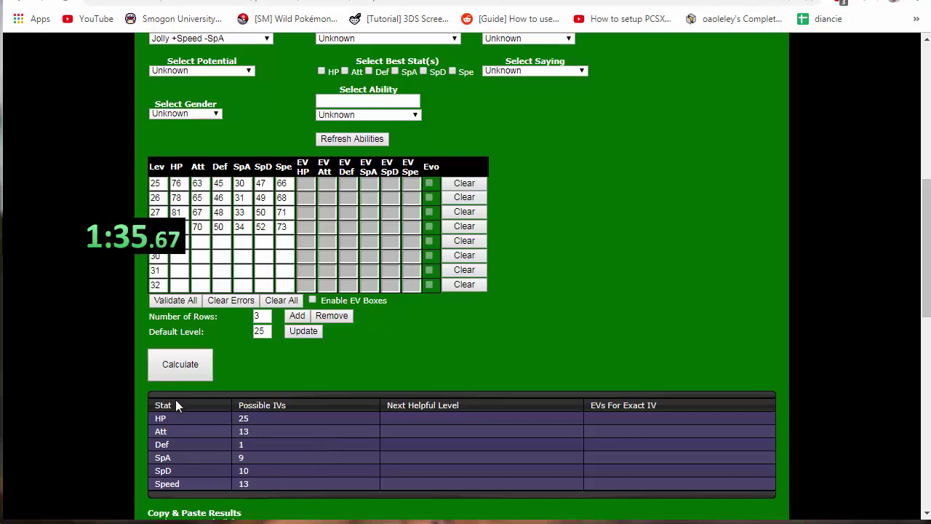
key(alt+Tab)
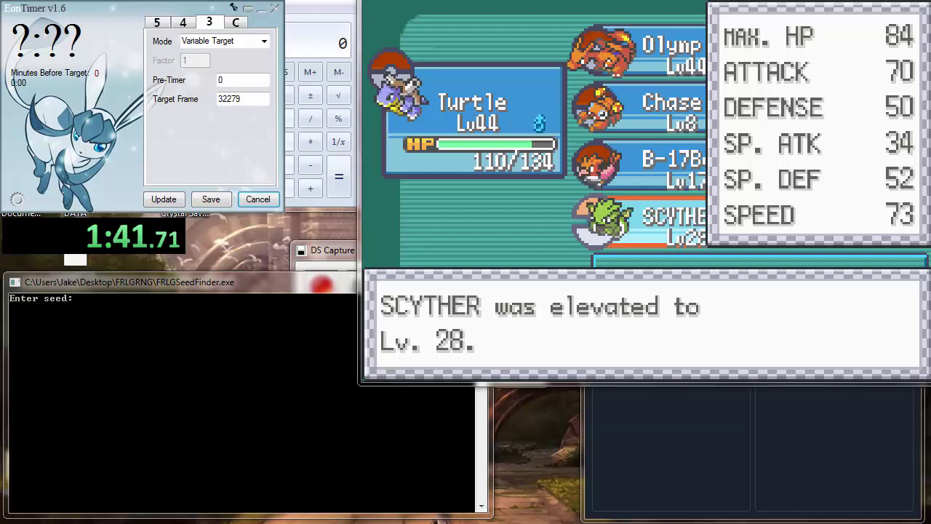
key(alt+Tab)
click(672, 246)
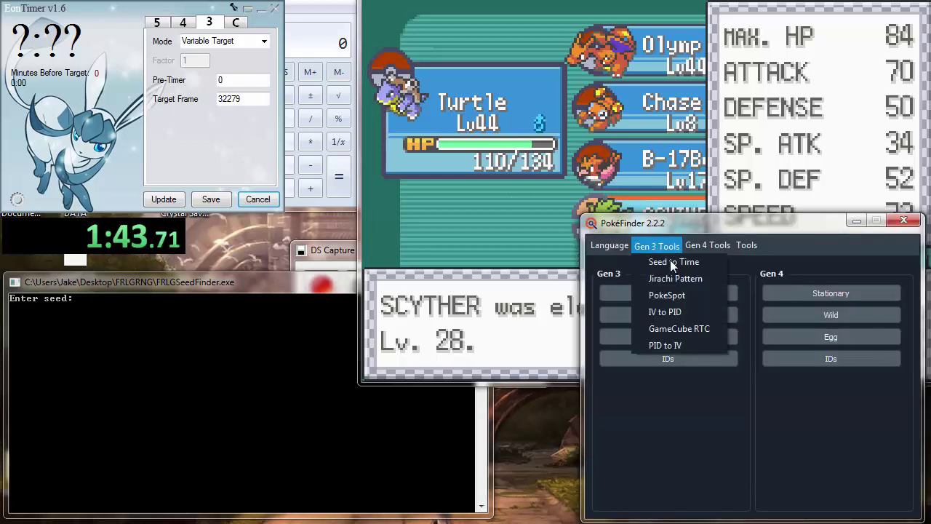
click(670, 311)
drag(379, 156, 459, 128)
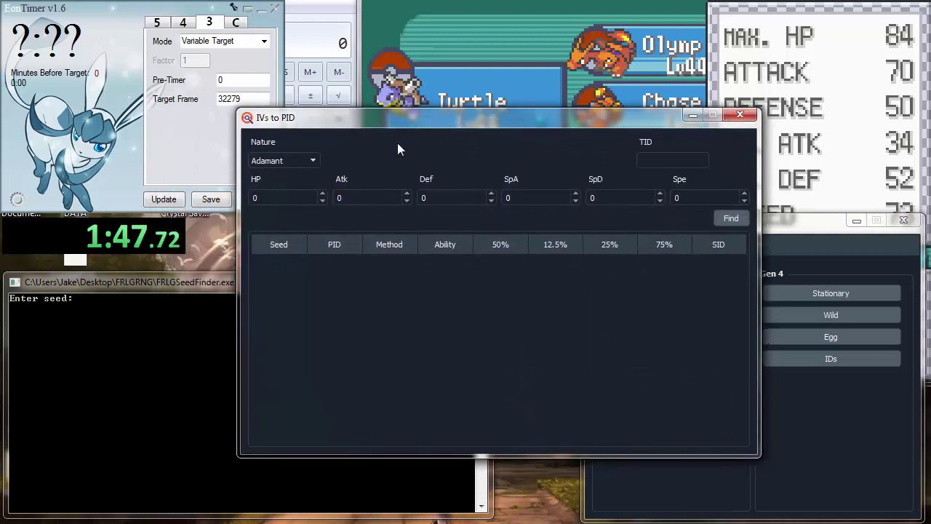
- Set the nature to Jolly and enter the IVs HP 25, Atk 13 and Def 1
click(311, 161)
key(Return)
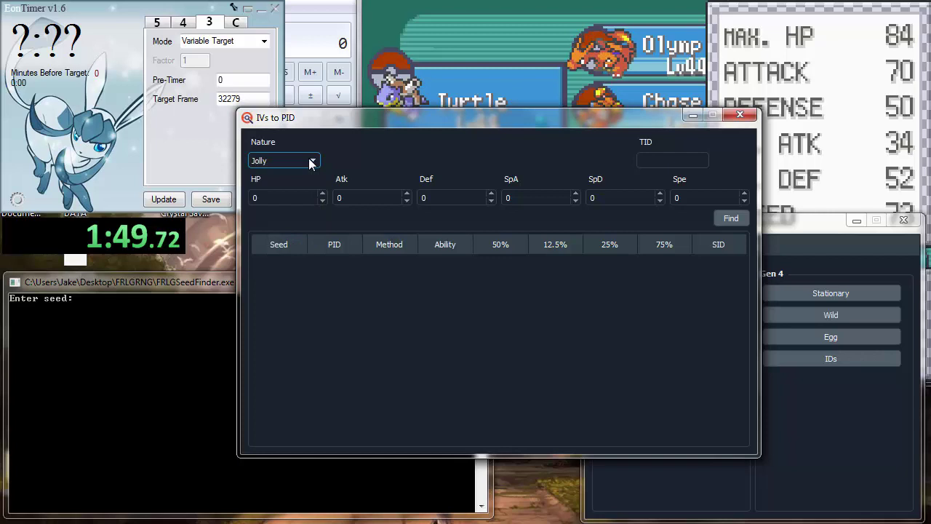
key(Tab)
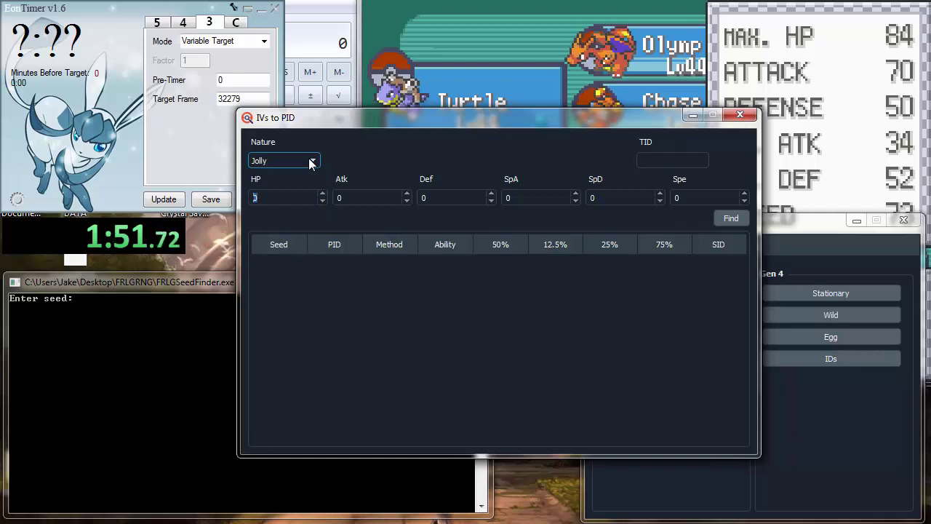
text(25)
key(Tab)
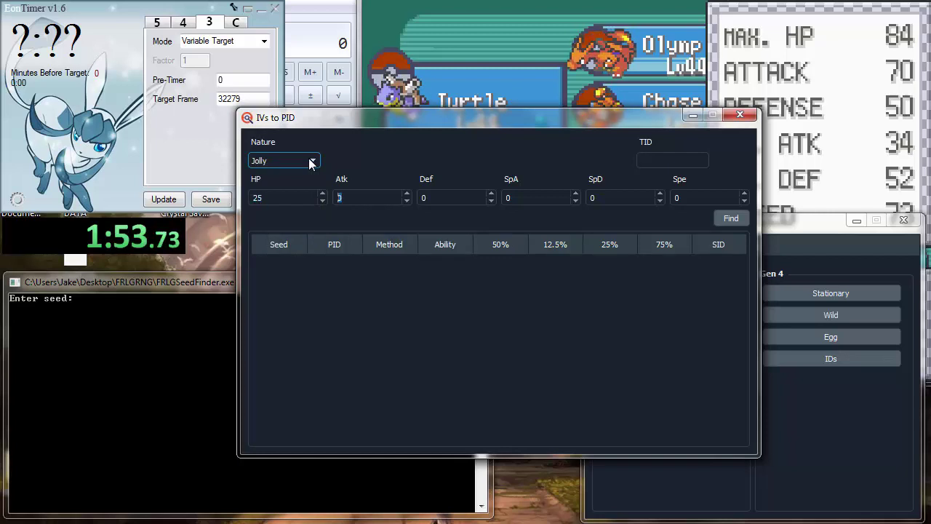
text(13)
key(Tab)
text(1)
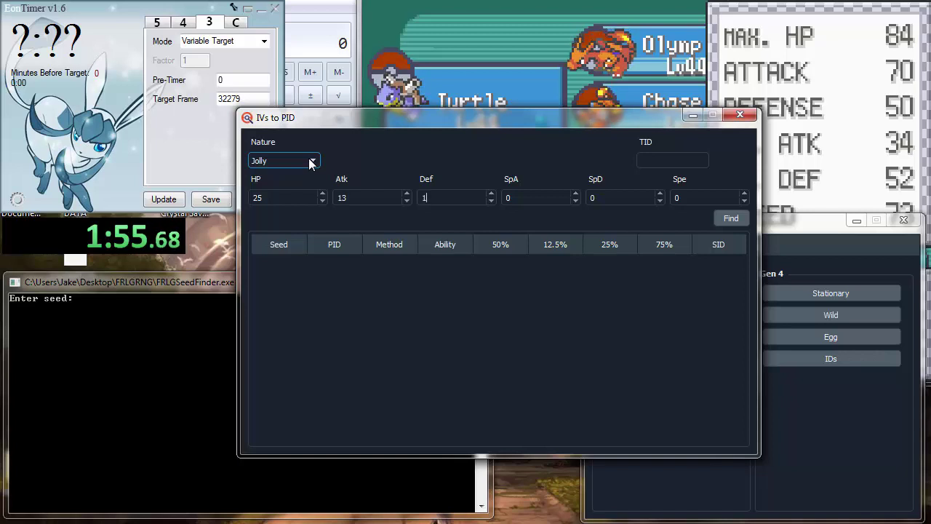
- Enter the IVs SpA 9, SpD 10 and Spe 13, and find the matching seed and PID
key(Tab)
text(9)
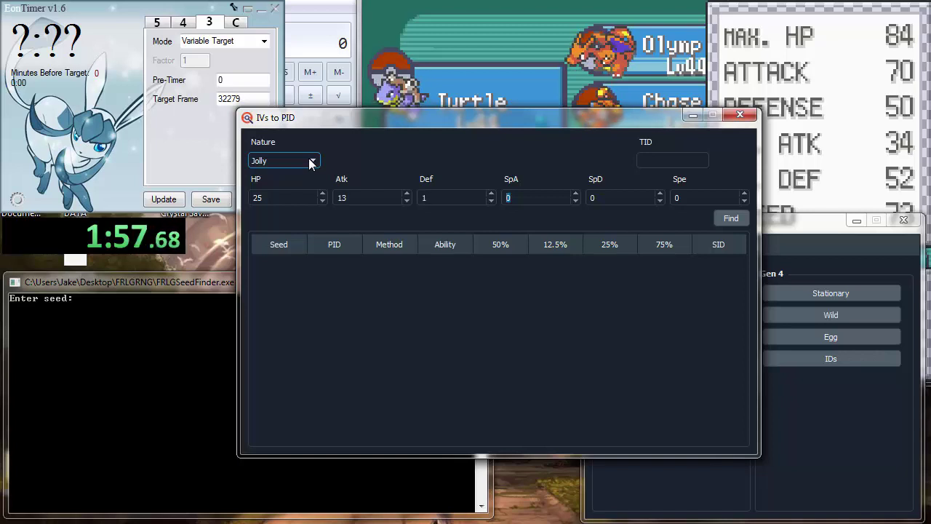
key(Tab)
text(10)
key(Tab)
text(13)
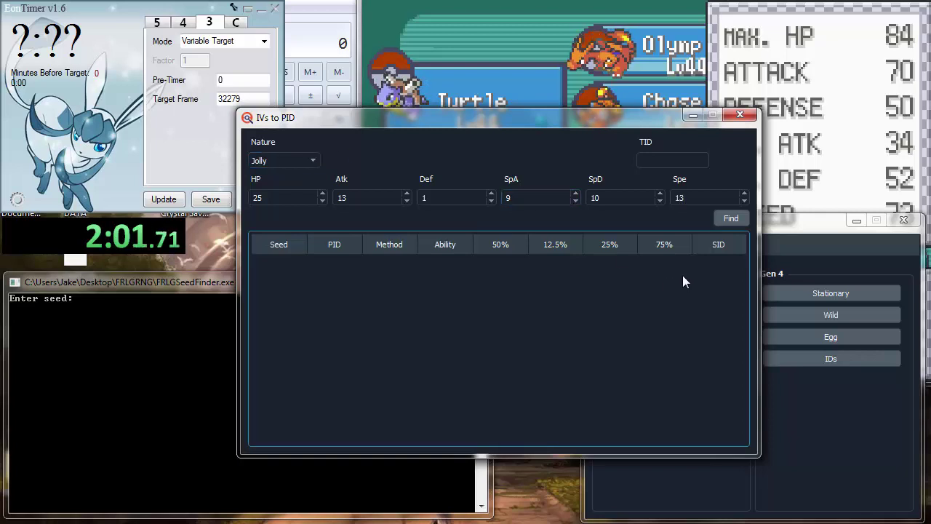
click(730, 219)
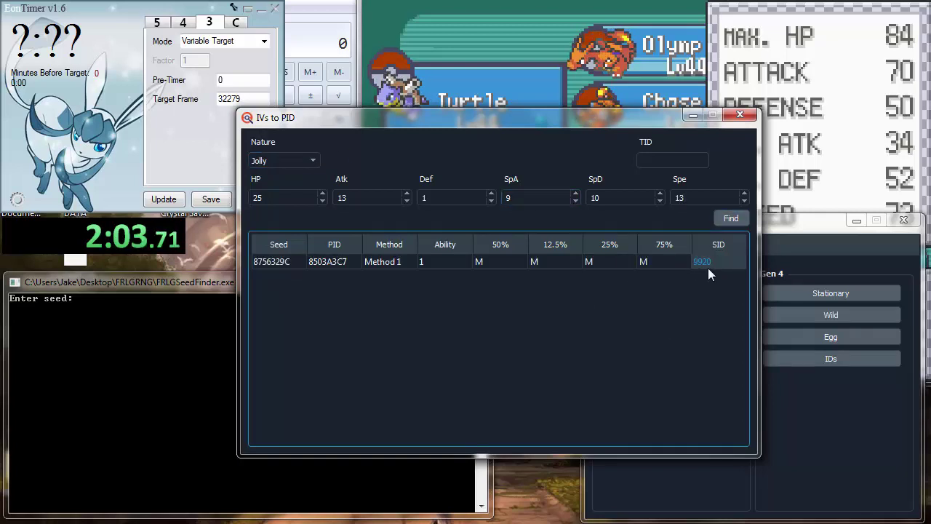
- Examine the seed, PID and method of the found result
drag(708, 263, 400, 262)
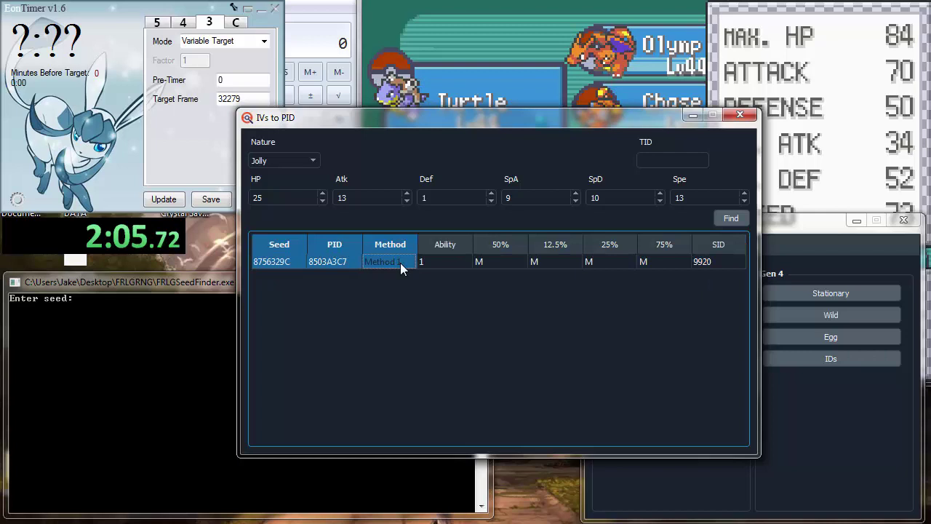
click(390, 263)
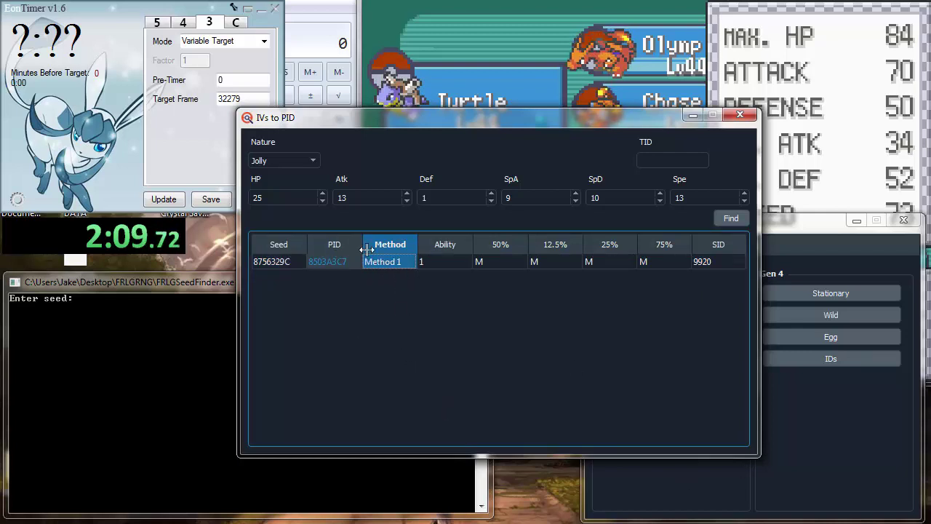
ctrl+click(382, 267)
click(379, 263)
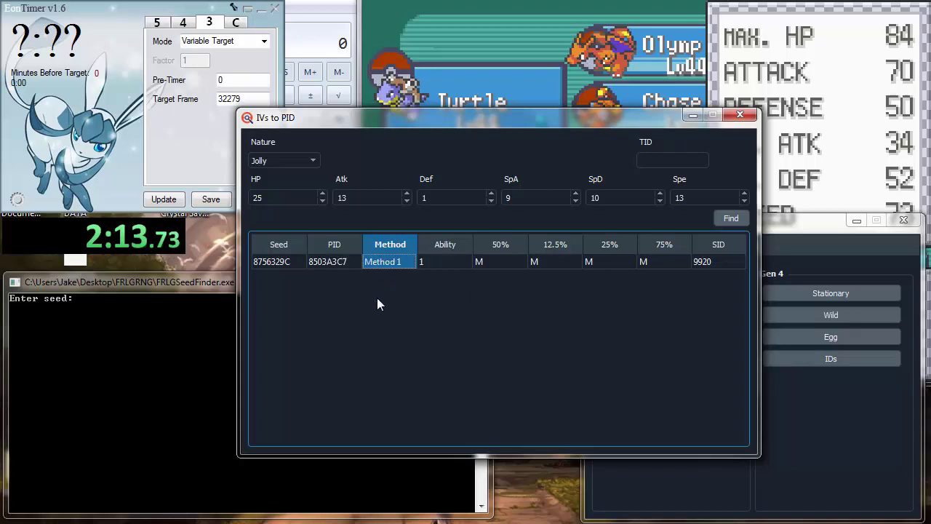
- Move the IVs to PID window off FRLGSeedFinder and look up the found seed 8756329c there
drag(443, 120, 608, 13)
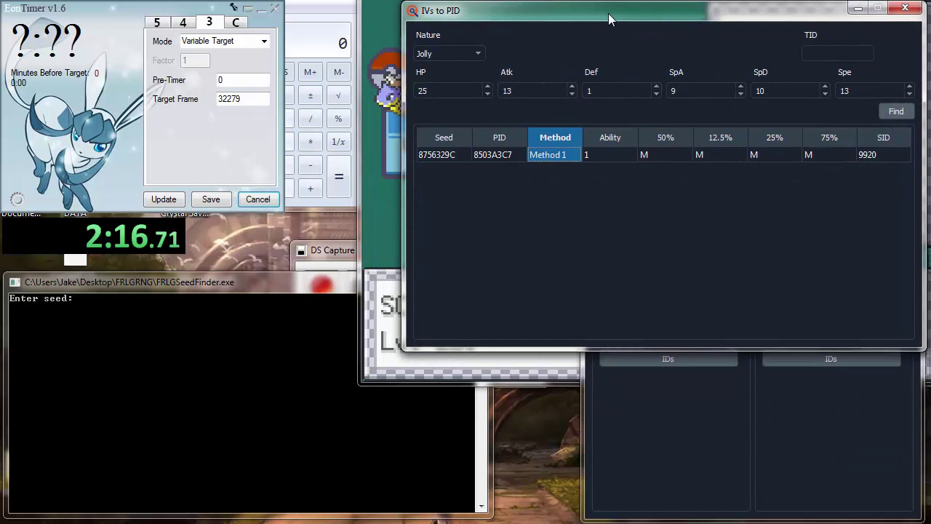
click(161, 348)
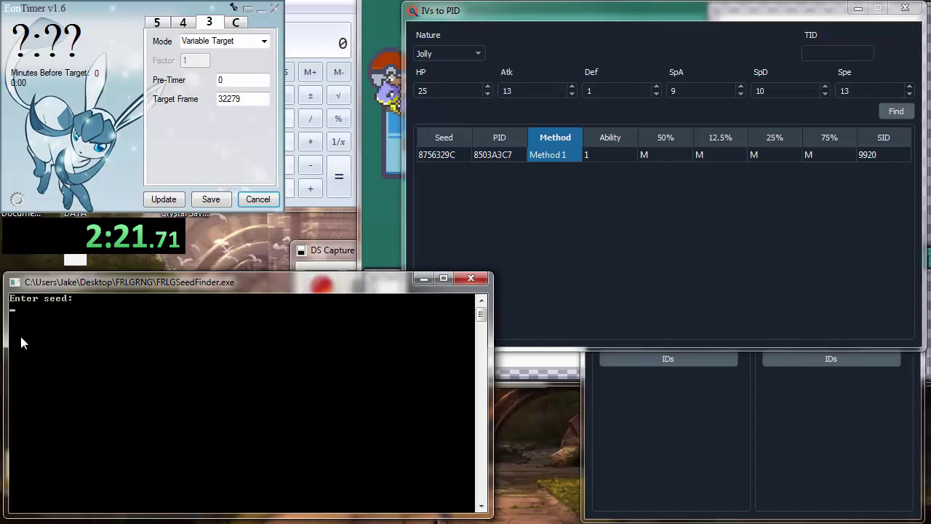
click(441, 155)
click(137, 377)
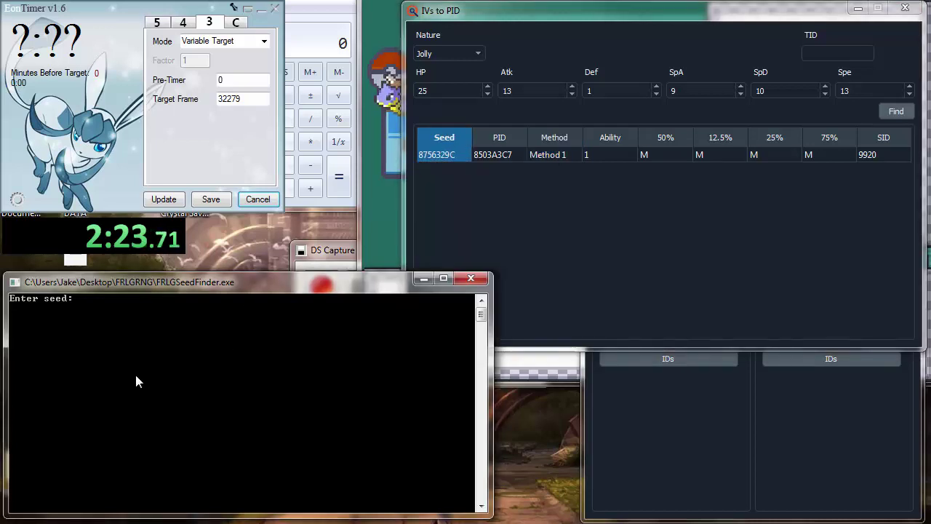
text(87)
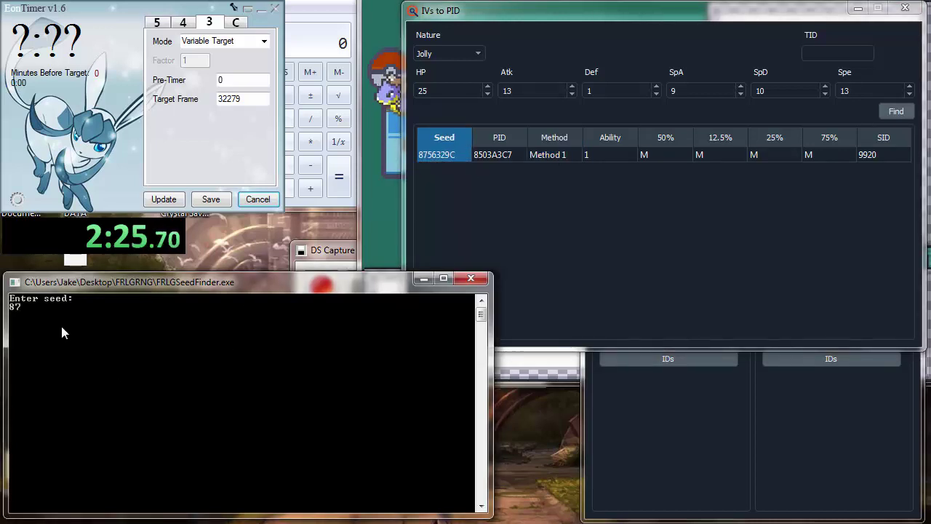
text(56)
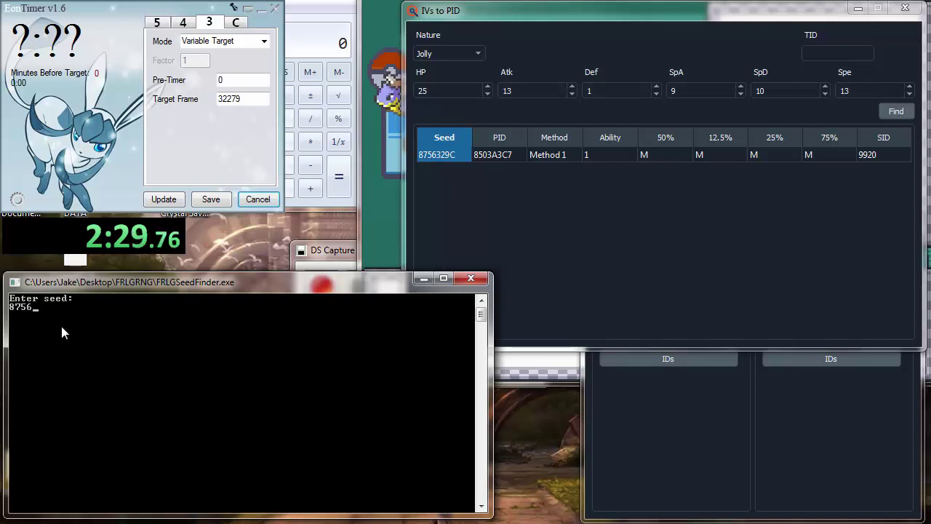
text(329c)
key(Return)
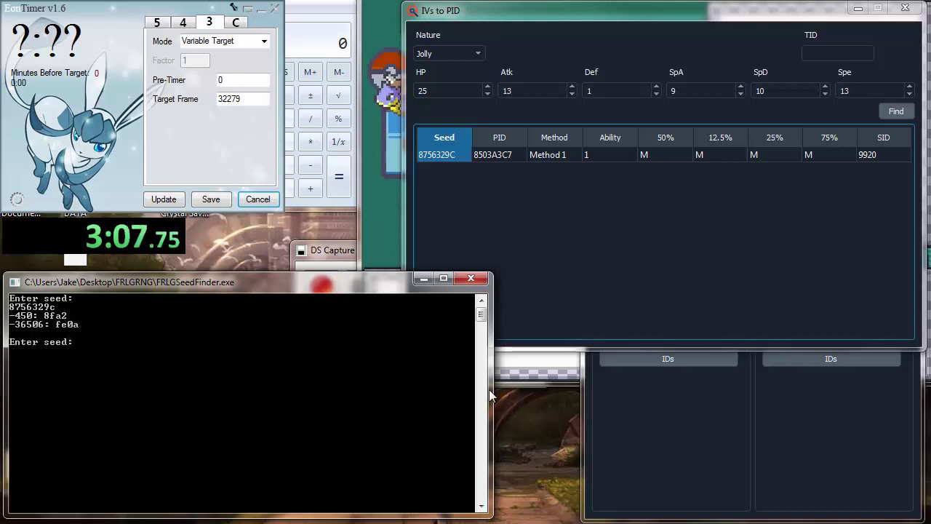
- Switch to the game, exit its menus and choose Clefairy at the Game Corner prize counter
click(609, 440)
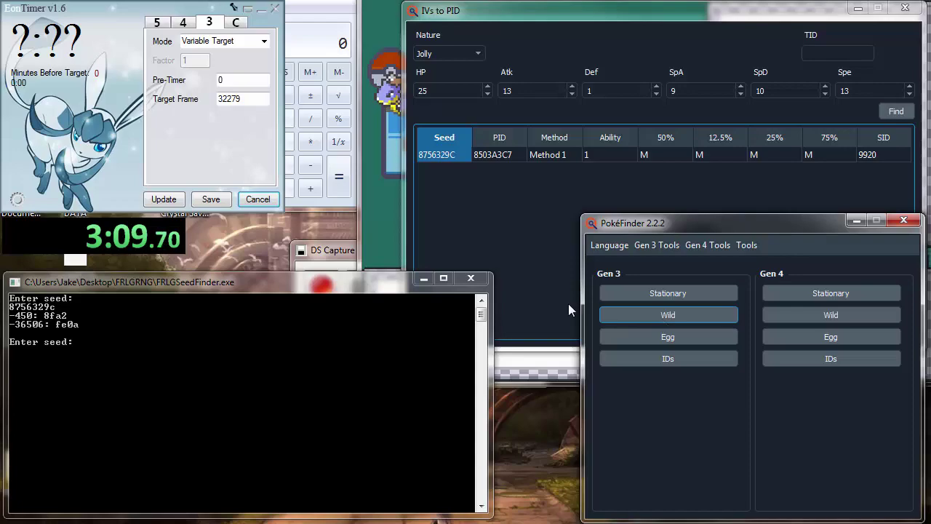
click(388, 186)
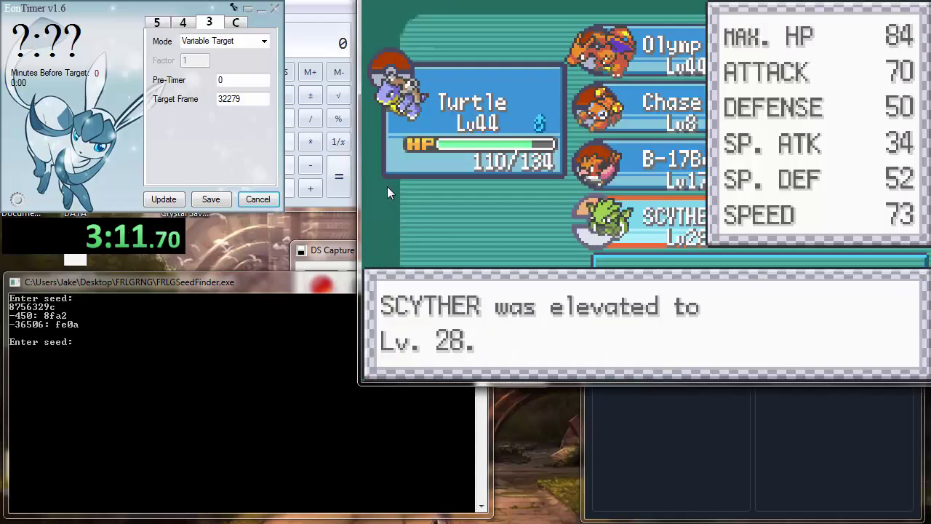
key(z)
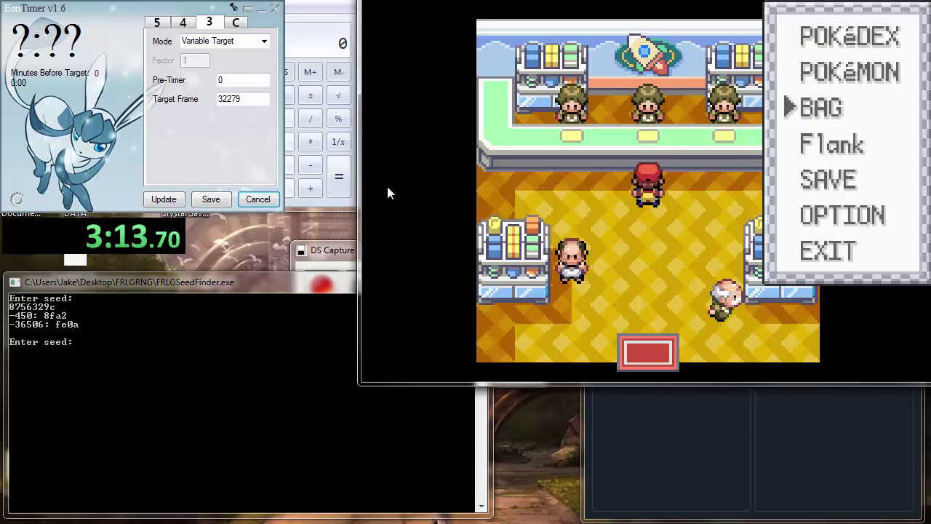
key(x)
key(z)
key(z)
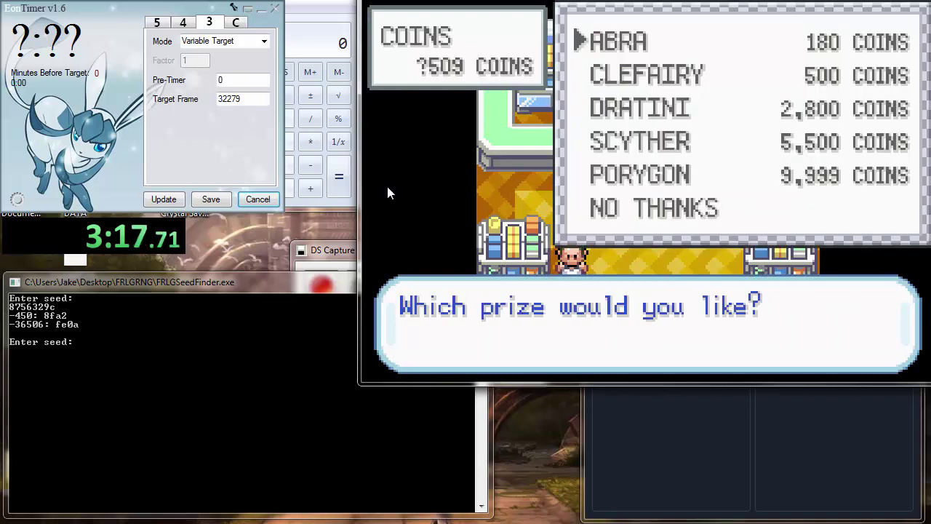
key(Down)
key(z)
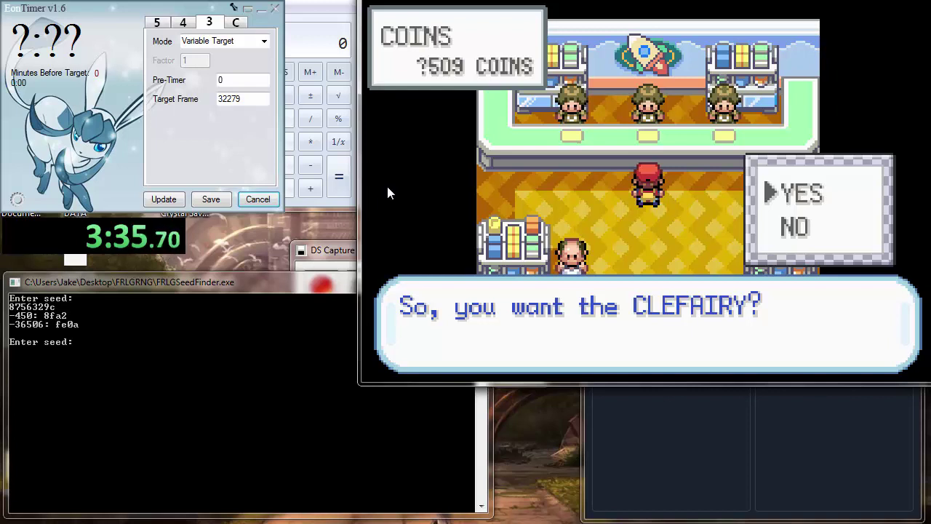
- Open PokéFinder's Gen 3 Stationary window and arrange it and the stopwatch so the RNG info fields are uncovered
click(674, 473)
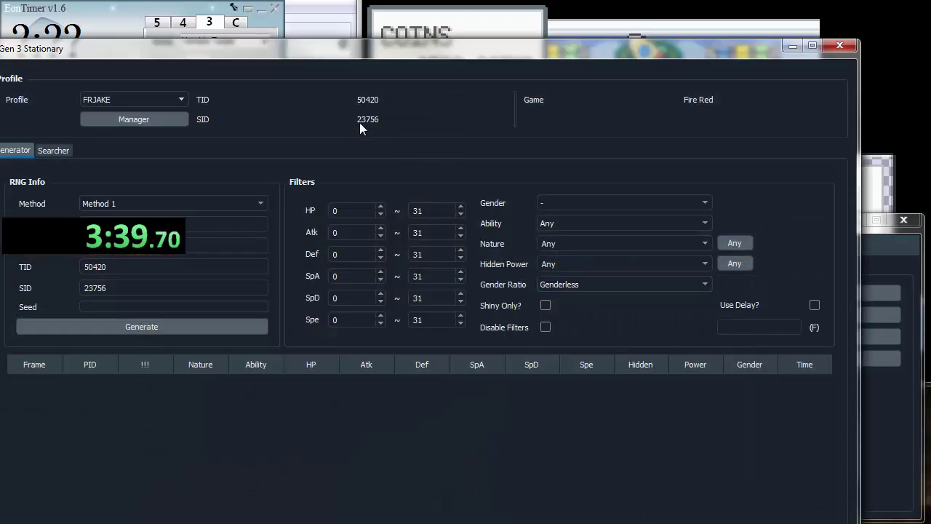
drag(465, 41, 507, 0)
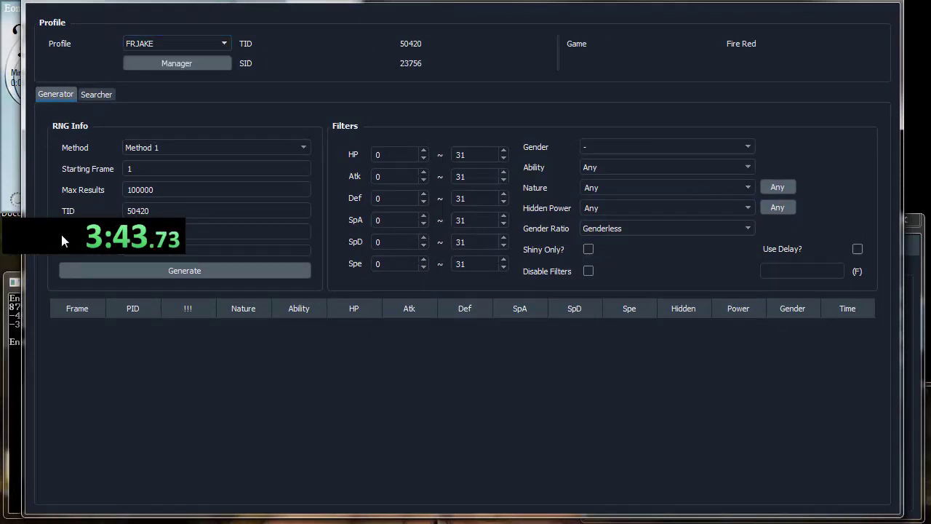
drag(60, 232, 58, 505)
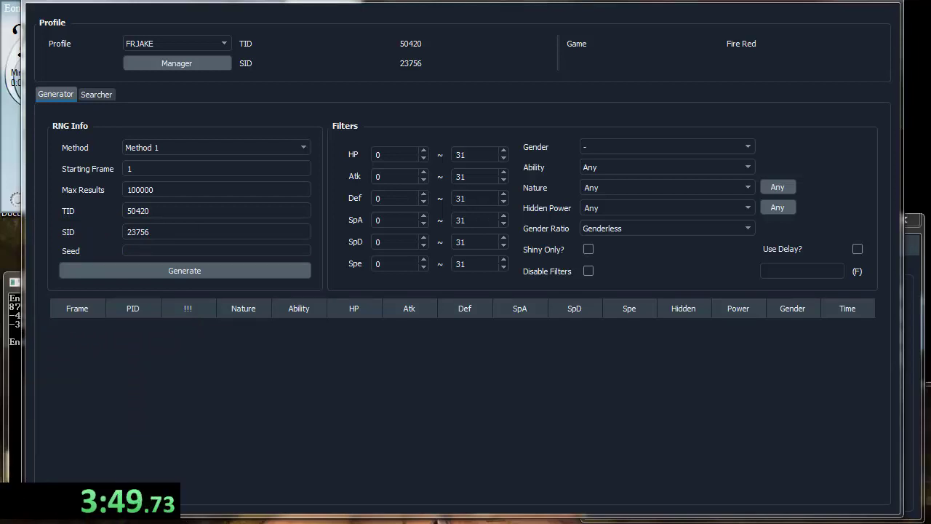
click(11, 155)
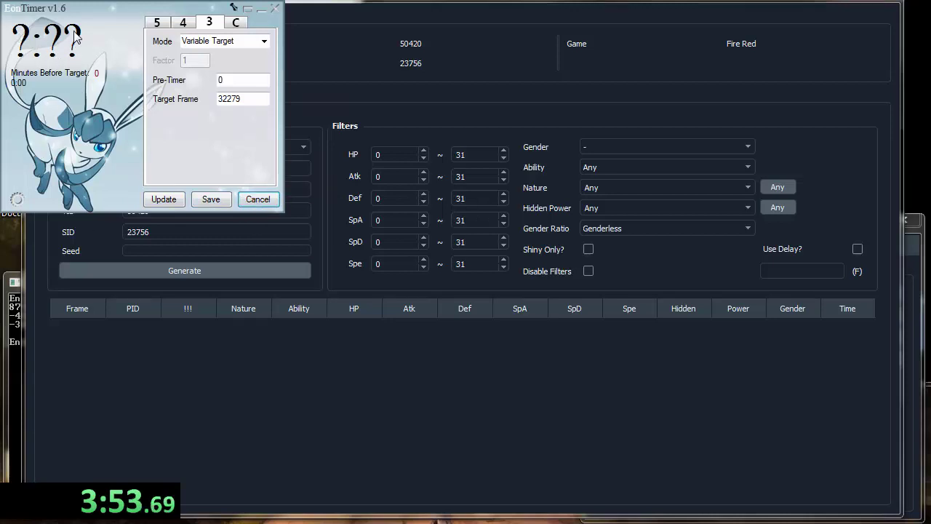
click(392, 415)
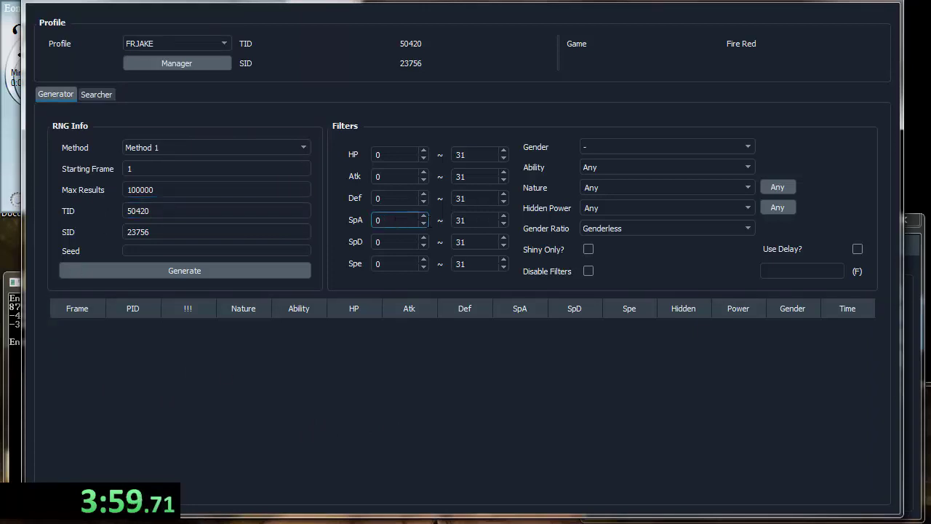
- Generate Method 1 frames for seed 8FA2 with the shiny-only filter enabled
click(589, 249)
click(18, 320)
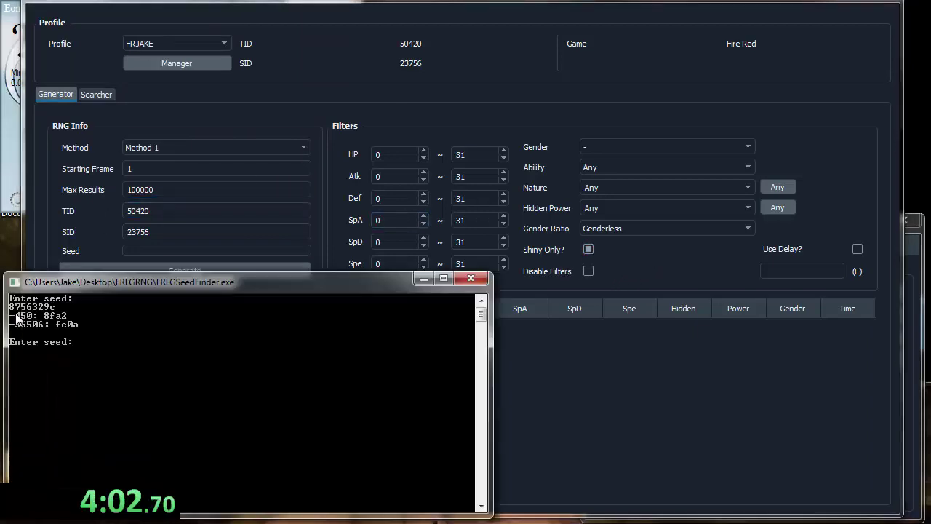
click(186, 248)
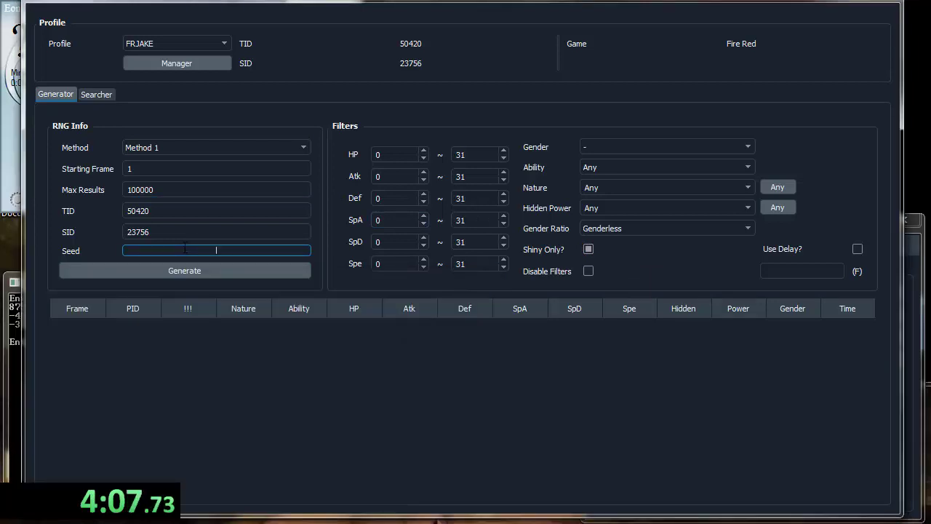
text(8FA2)
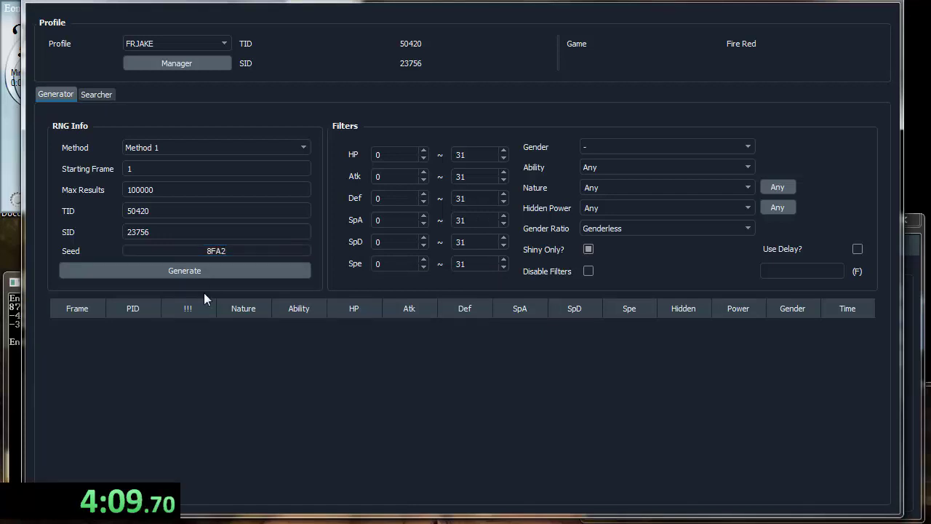
click(199, 273)
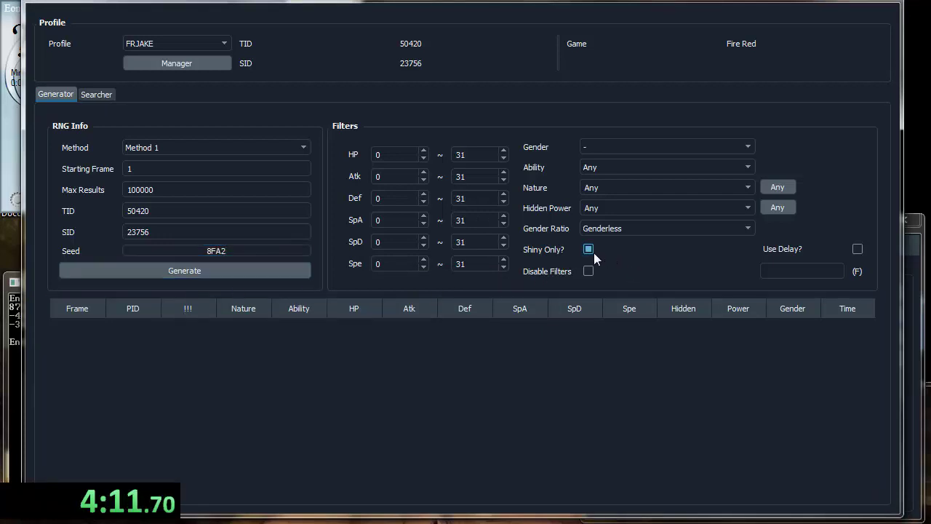
- Turn off the shiny-only filter, regenerate the frames and browse the resulting list
click(591, 251)
click(266, 275)
scroll(401, 415, down, 4)
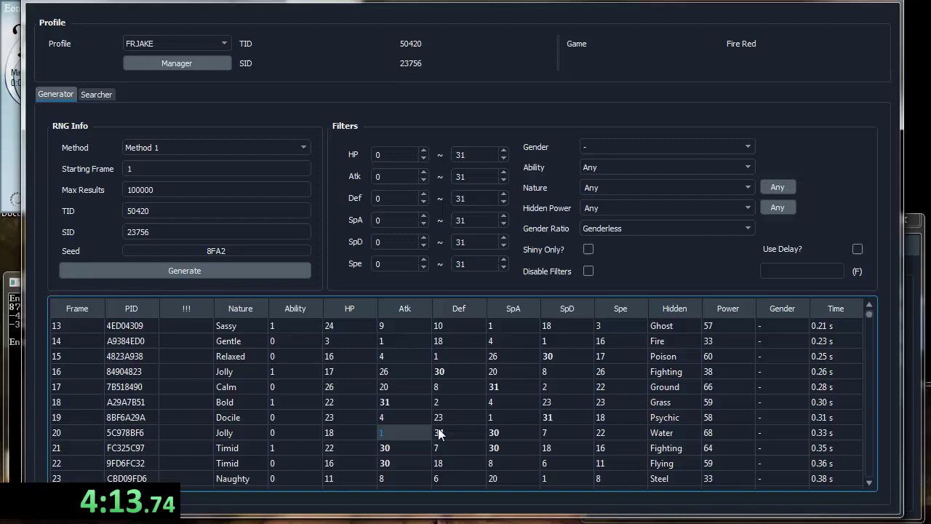
- Set the minimum HP and SpA IVs to 31 and regenerate the frame list
scroll(469, 427, up, 4)
click(378, 154)
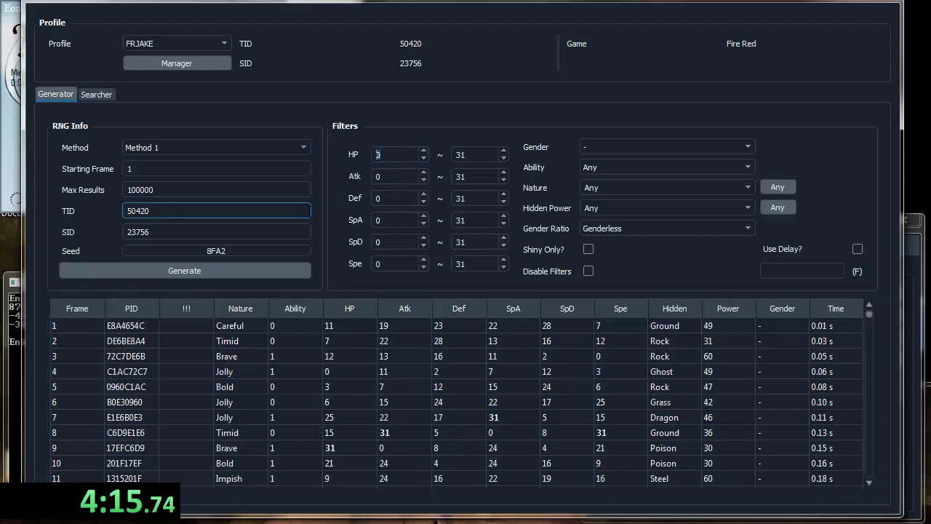
text(31)
click(393, 220)
text(31)
click(246, 271)
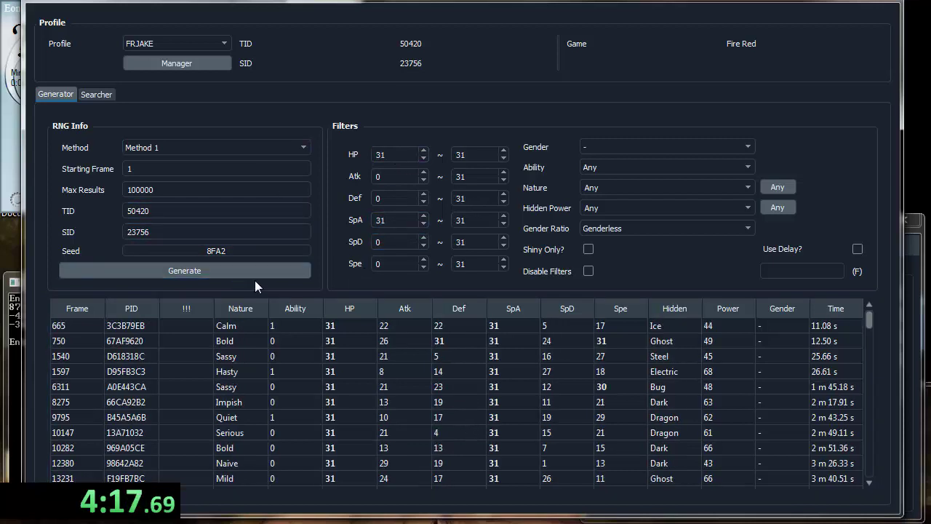
- Reset the minimum HP and SpA IVs to 0, enable the shiny-only filter and regenerate the frames
click(393, 242)
double_click(380, 154)
text(0)
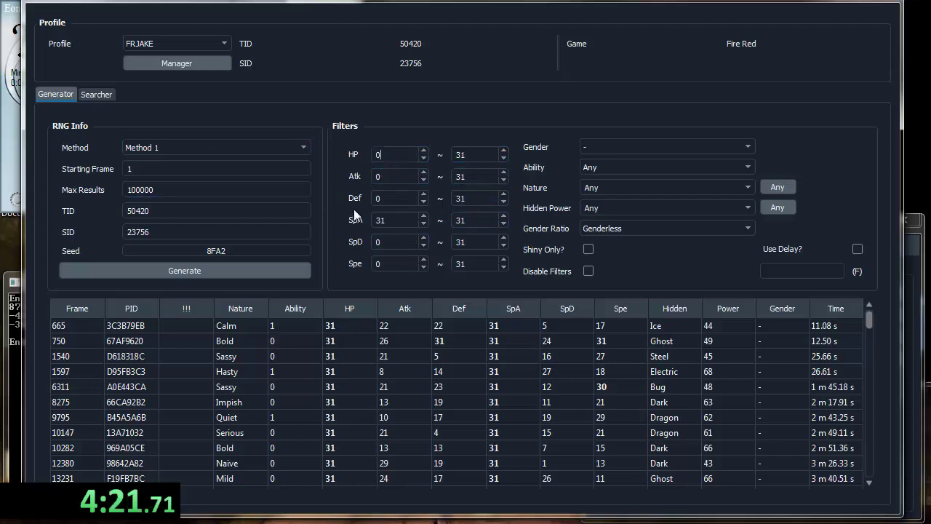
double_click(393, 220)
text(0)
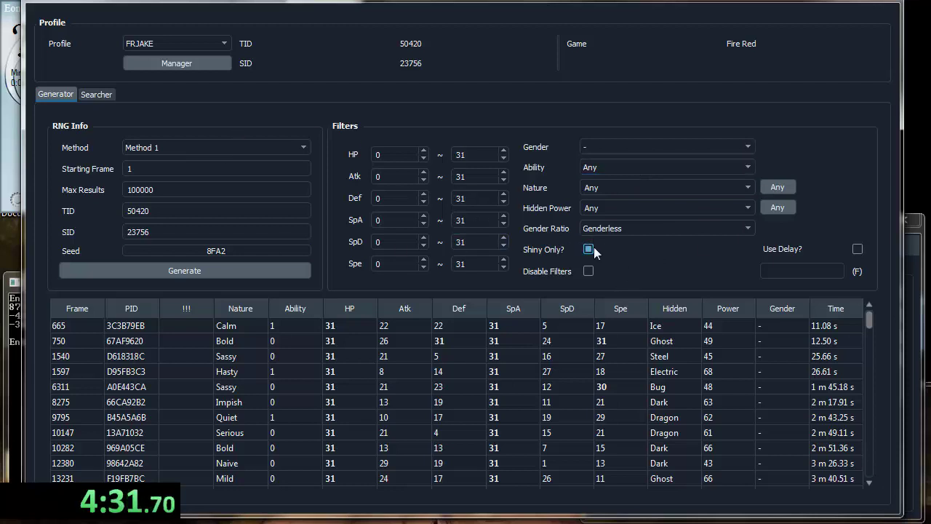
click(289, 271)
- Examine the shiny frames' natures, IVs and times, along with the maximum results setting
click(782, 326)
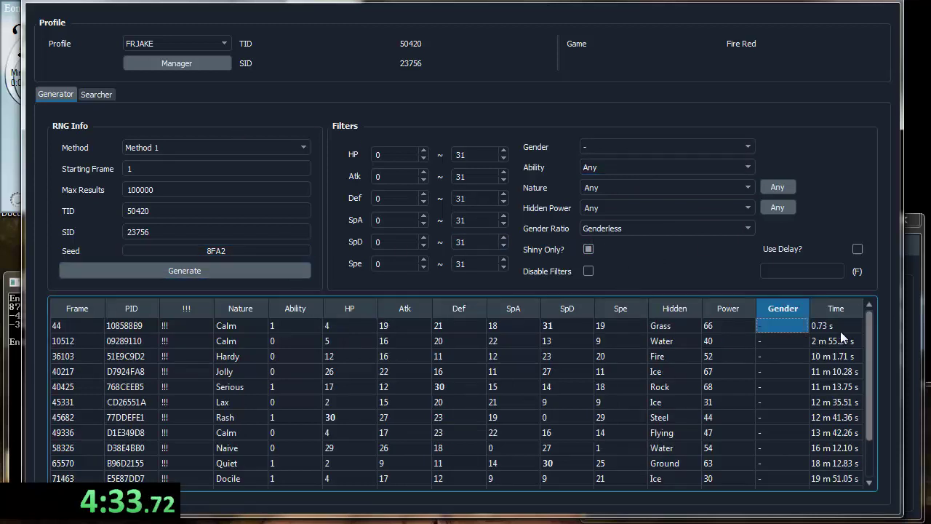
click(228, 356)
scroll(357, 382, down, 1)
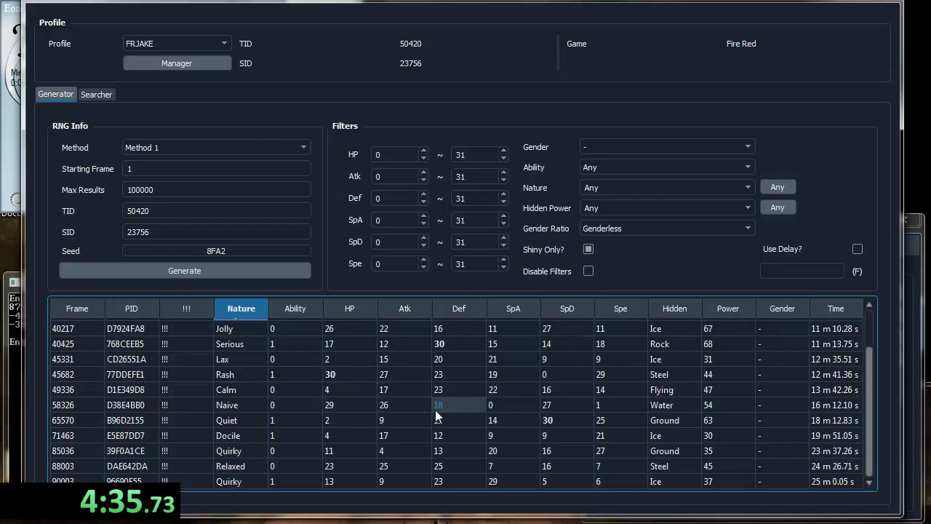
scroll(502, 455, up, 1)
scroll(451, 411, down, 1)
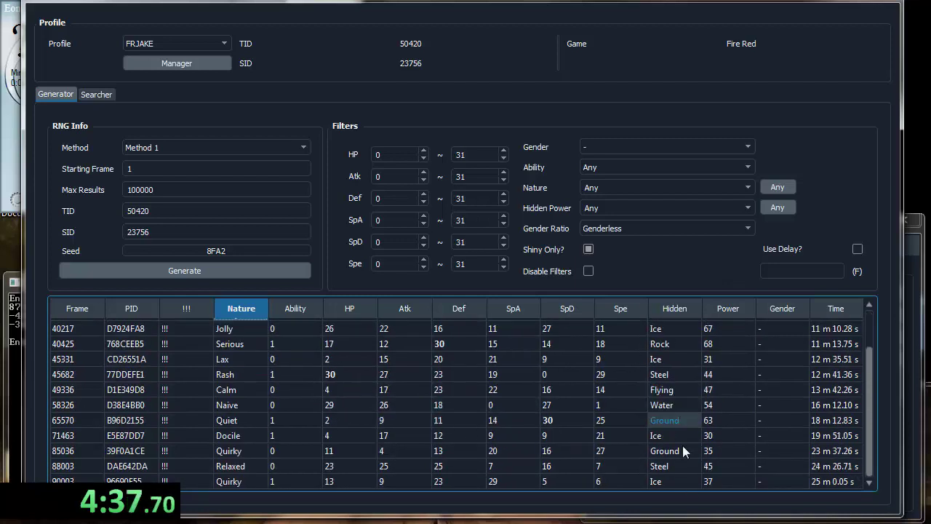
drag(676, 450, 547, 375)
click(560, 395)
click(211, 190)
double_click(211, 190)
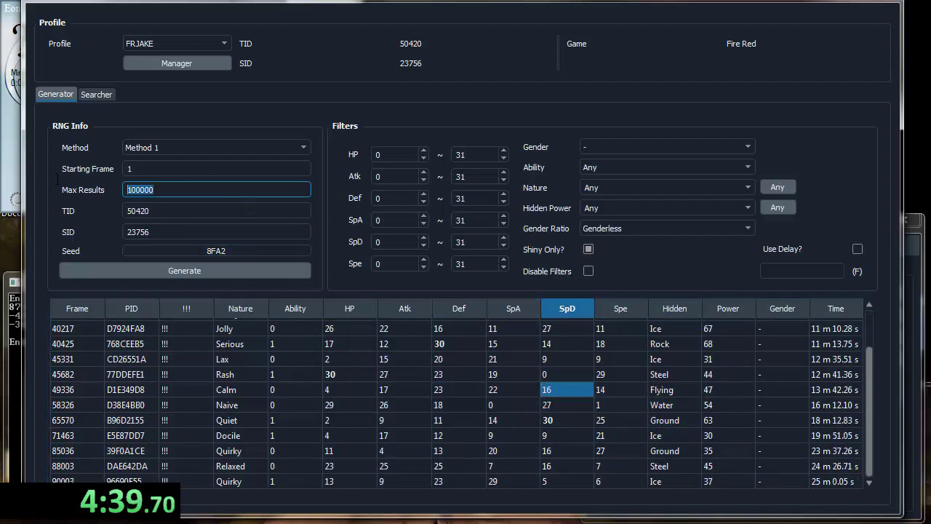
click(211, 190)
click(510, 459)
scroll(387, 441, up, 1)
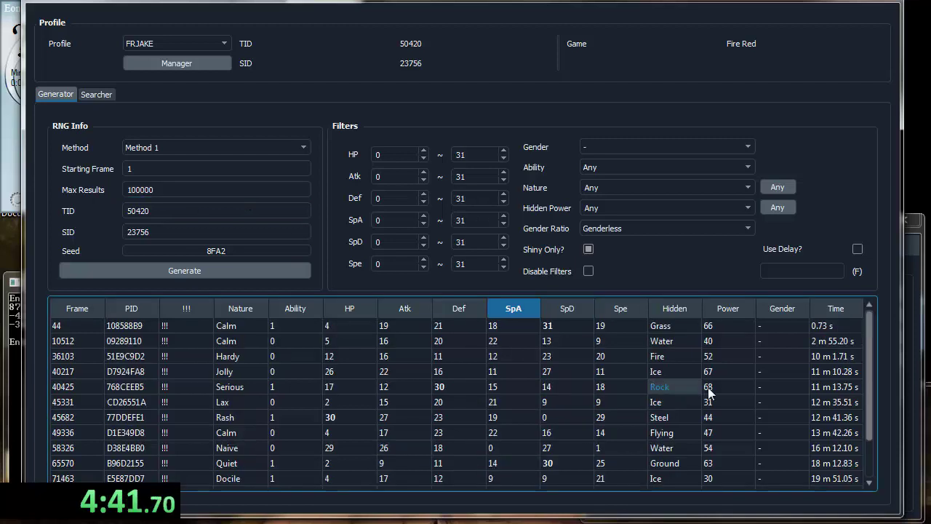
- Highlight the row of shiny frame 10512 for comparison and select frame 36103 as the target
drag(838, 342, 74, 344)
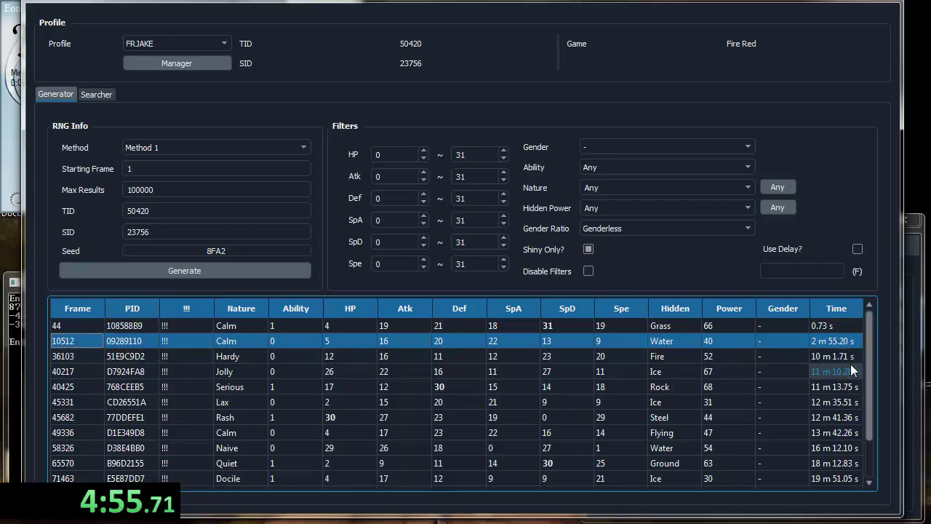
click(830, 361)
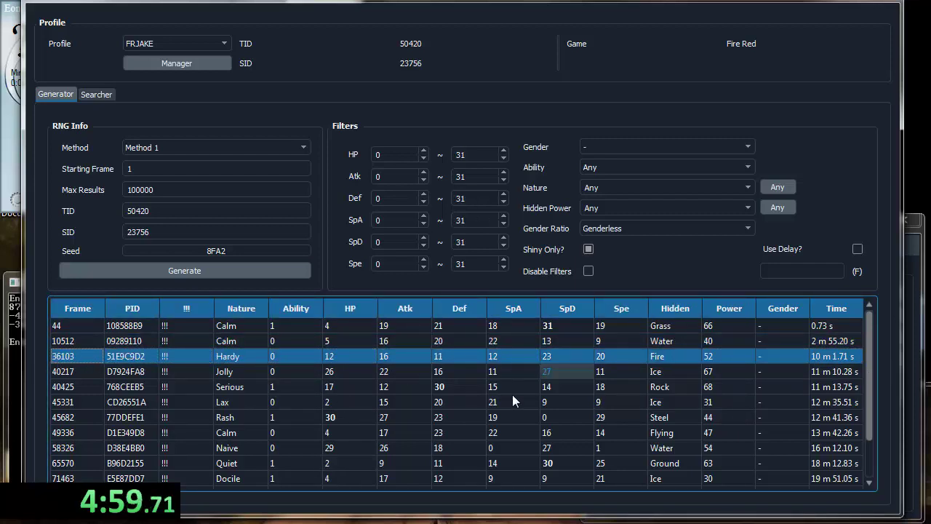
click(79, 358)
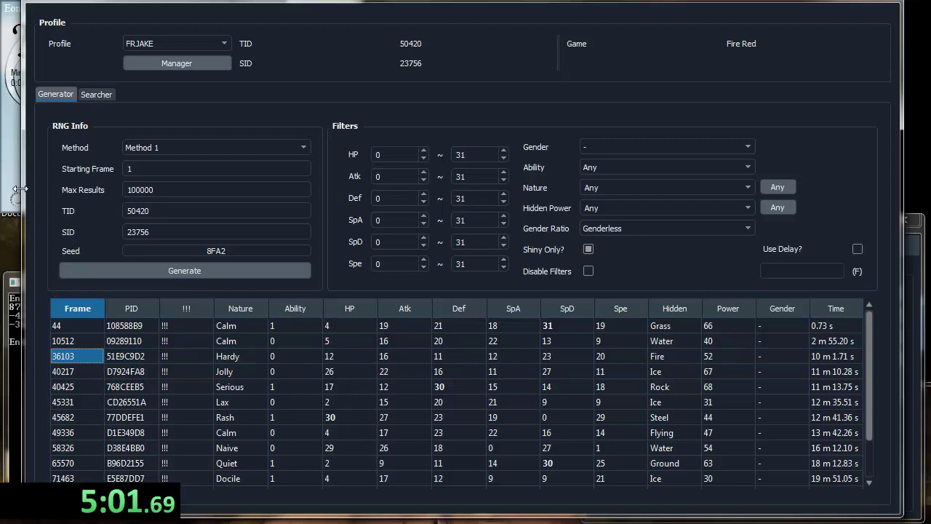
- Switch to EonTimer, set its target frame to 36103 and update the running timer
click(16, 162)
key(ctrl+a)
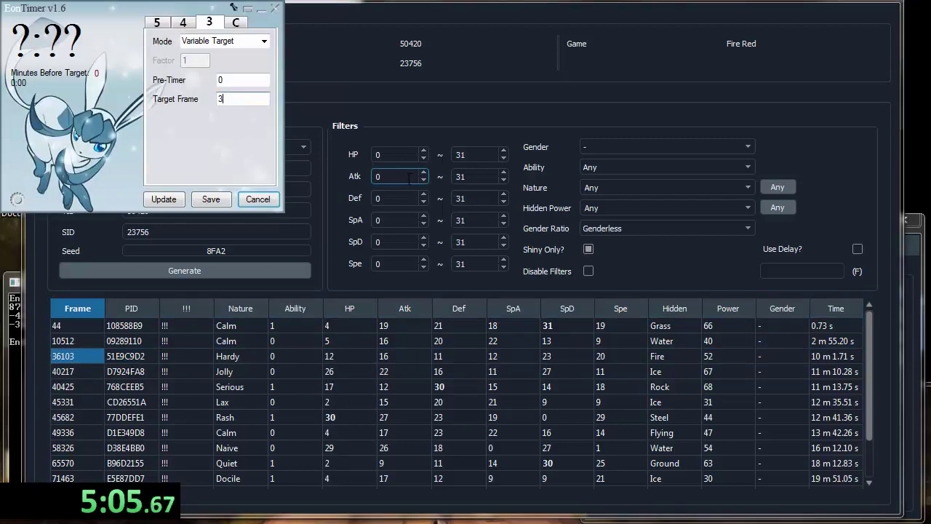
key(BackSpace)
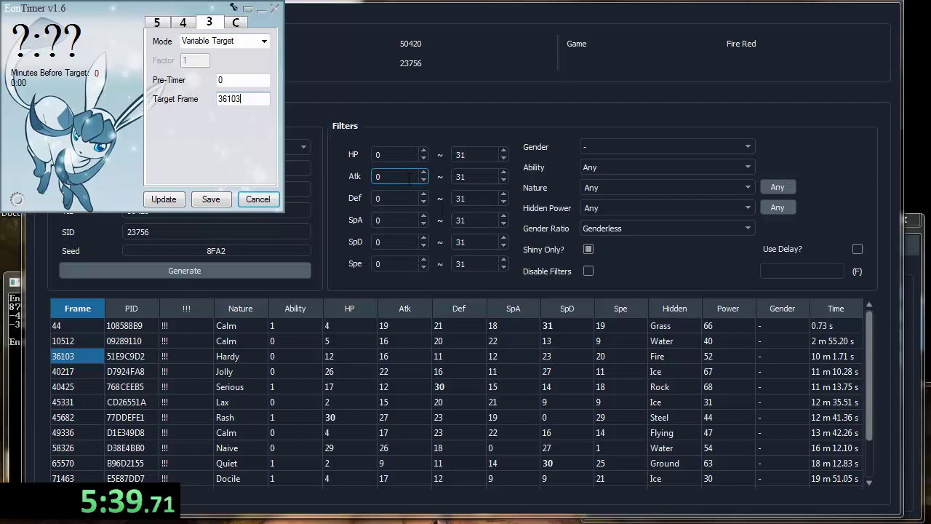
click(165, 202)
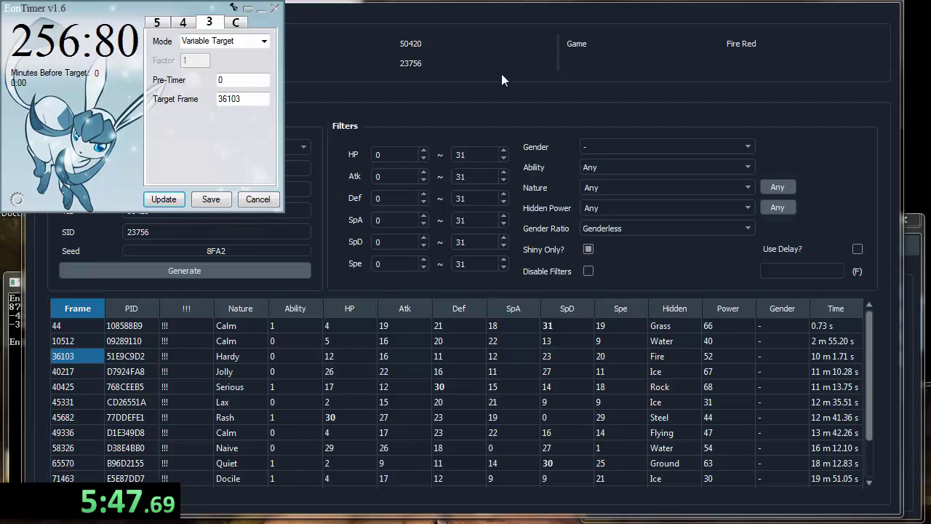
- Bring the game and EonTimer into view, confirm the Clefairy purchase as the countdown ends and dismiss the dialogue
key(alt+Tab)
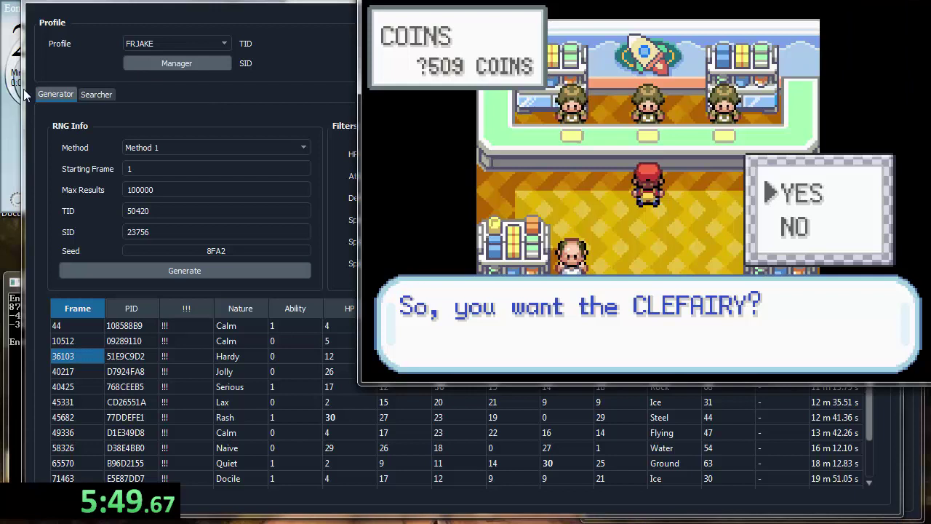
key(alt+Tab)
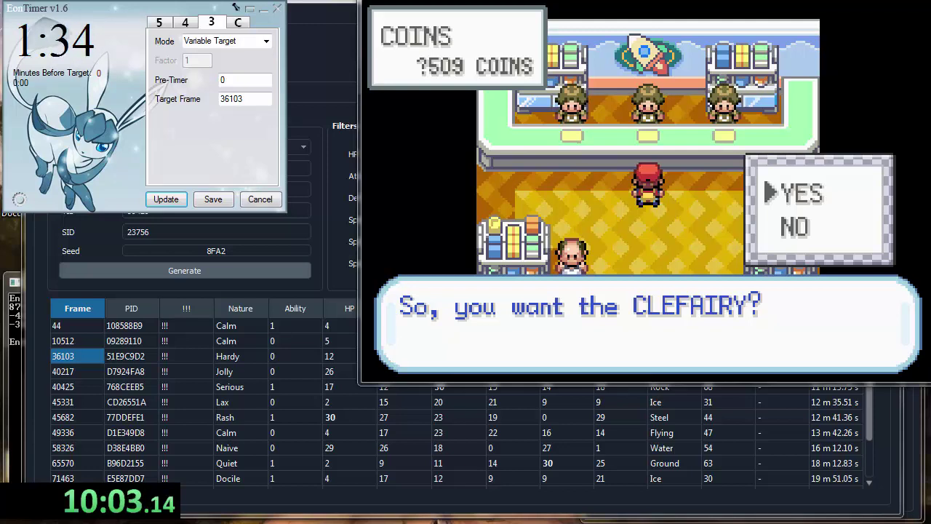
key(z)
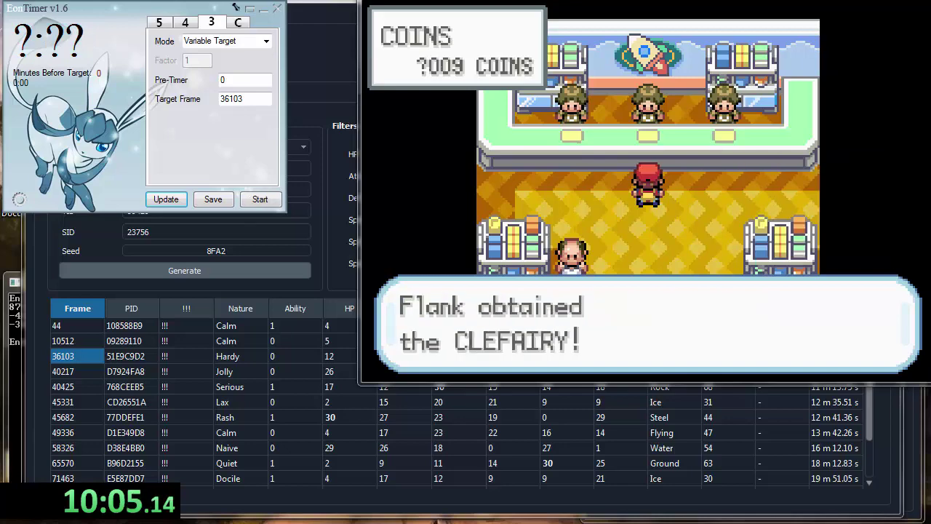
key(z)
key(x)
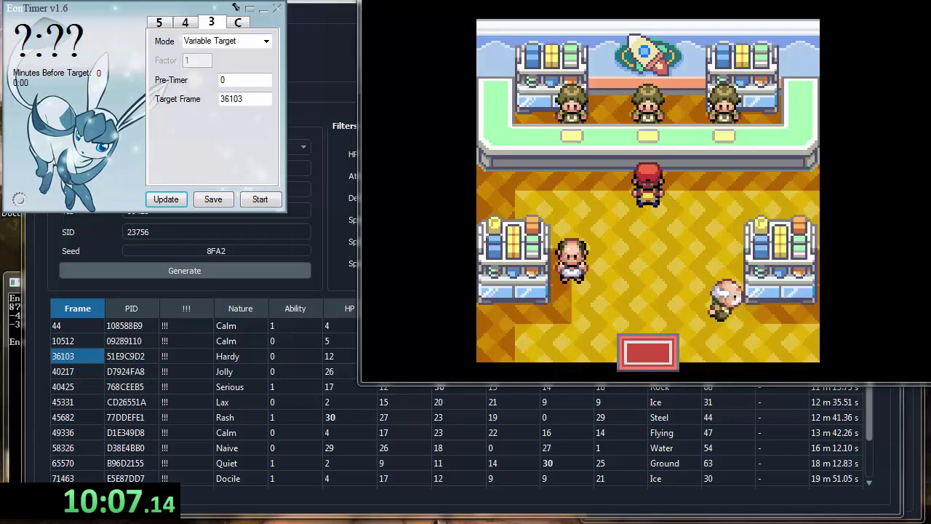
- Open the party's Clefairy summary and check its stats and nature on the skills and info pages
key(Return)
key(z)
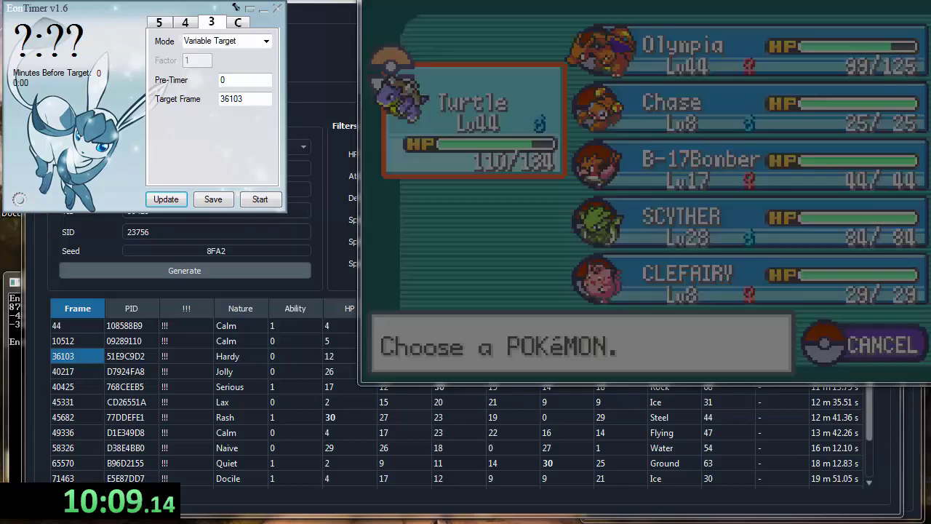
key(Down)
key(Down)
key(Down)
key(Down)
key(z)
key(z)
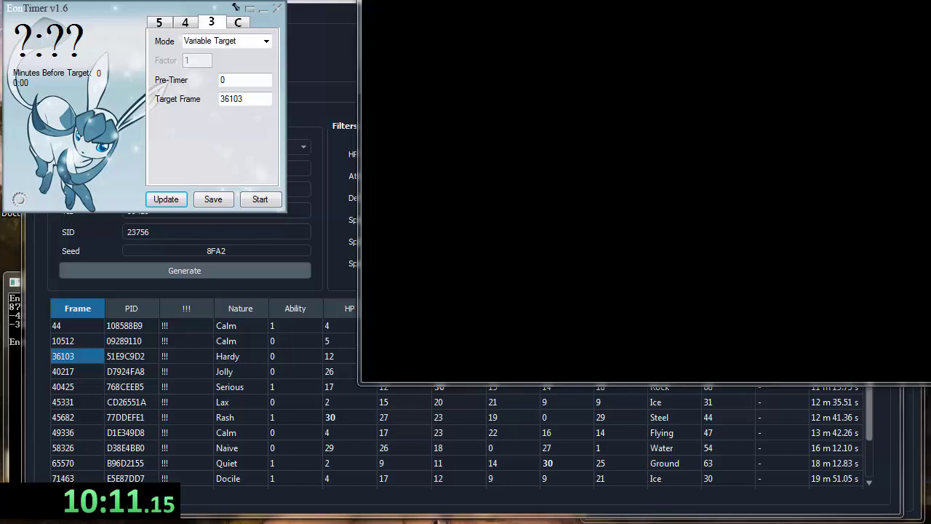
key(Right)
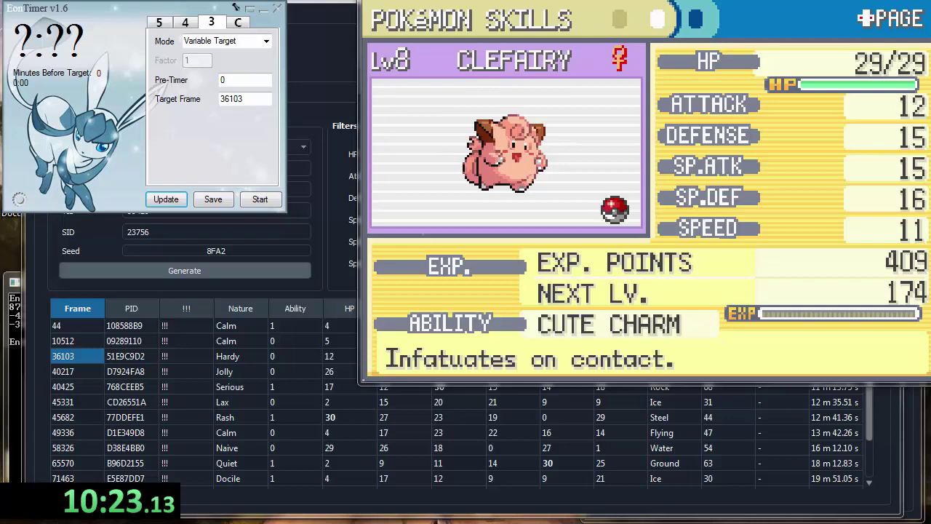
key(Left)
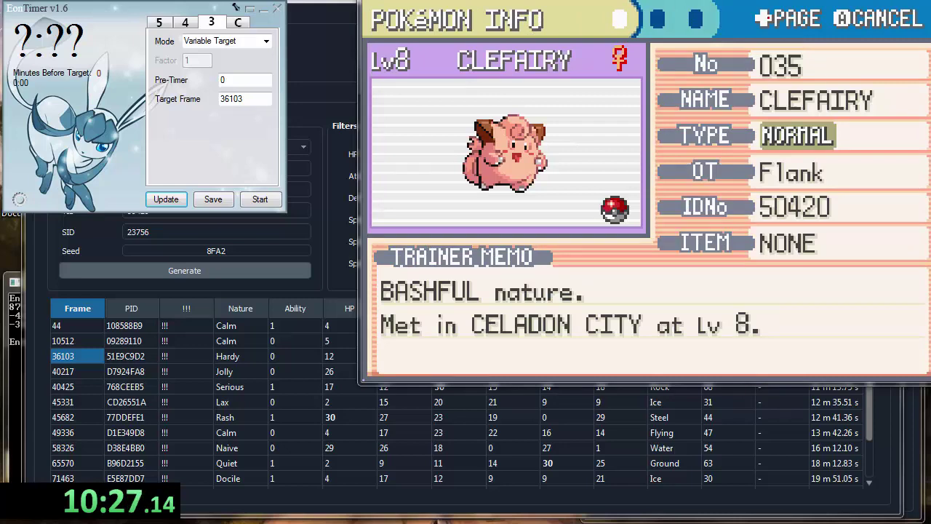
- Switch back to PokéFinder, highlight frame 36103's nature and set the nature filter to Bashful and Hardy
click(259, 405)
drag(252, 356, 97, 356)
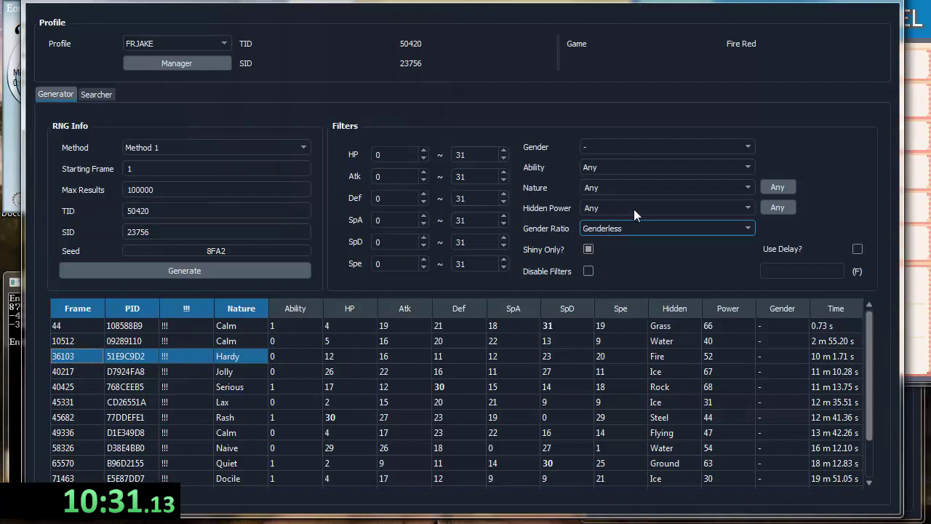
click(649, 187)
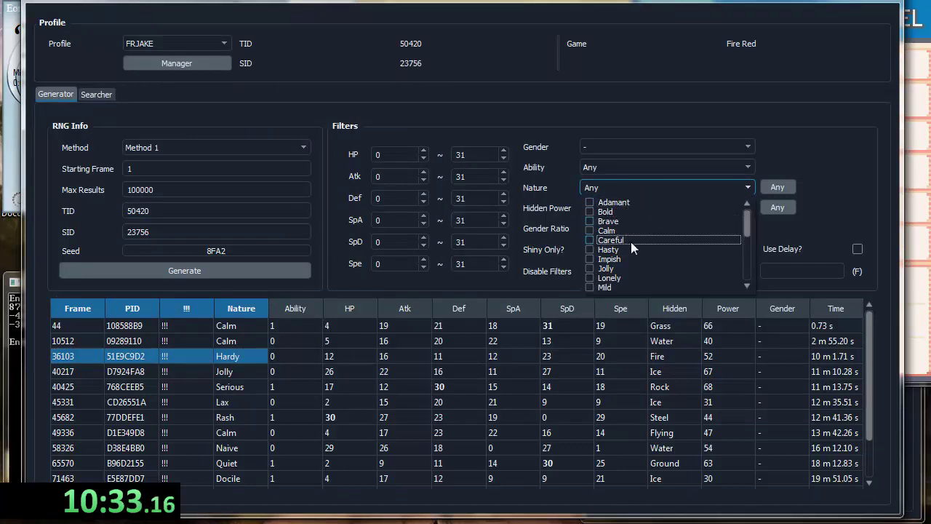
scroll(638, 257, down, 2)
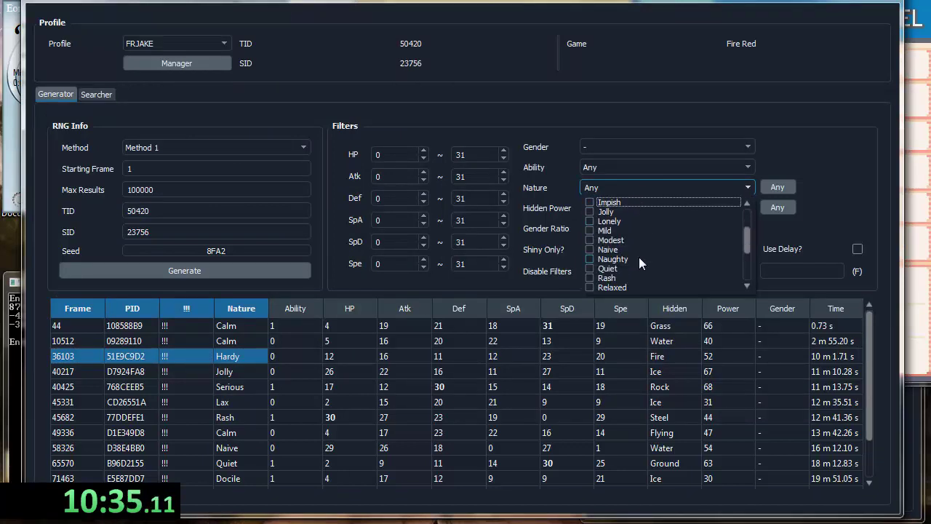
scroll(653, 252, down, 2)
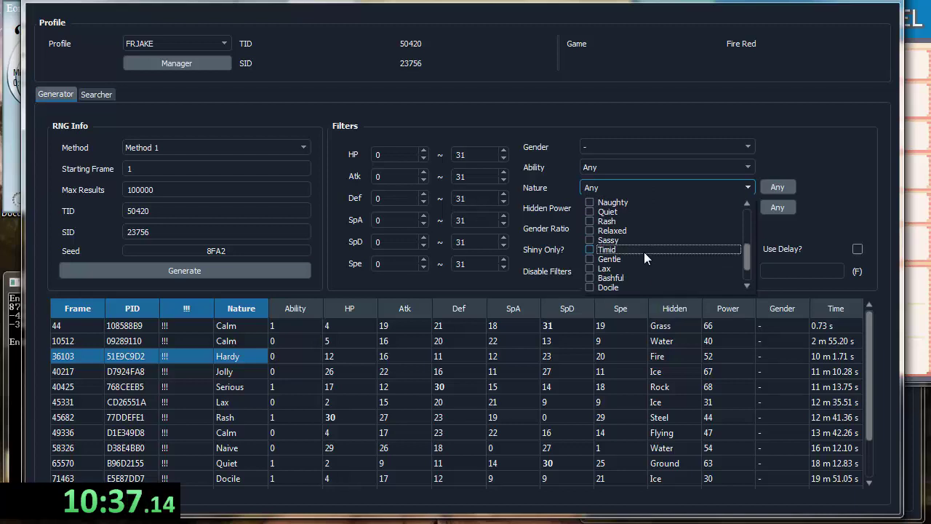
scroll(643, 252, down, 1)
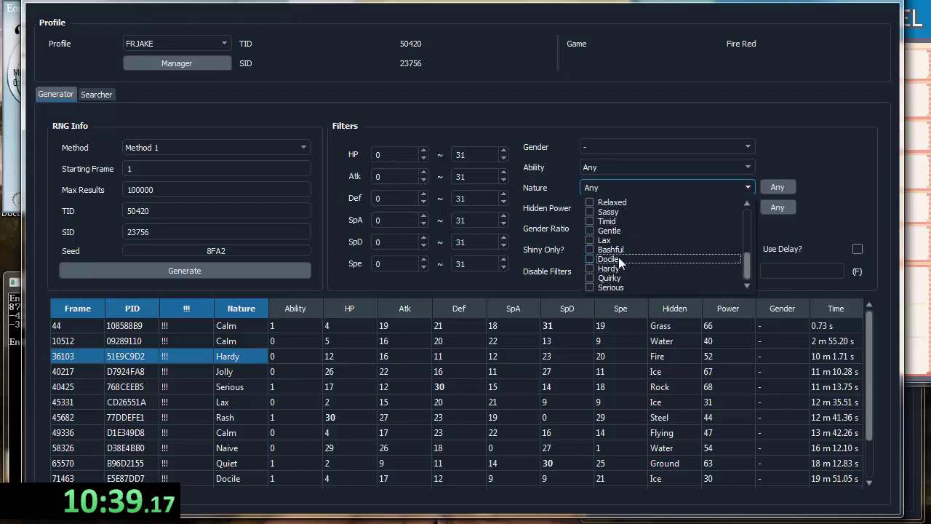
click(620, 258)
click(621, 258)
click(624, 250)
click(624, 269)
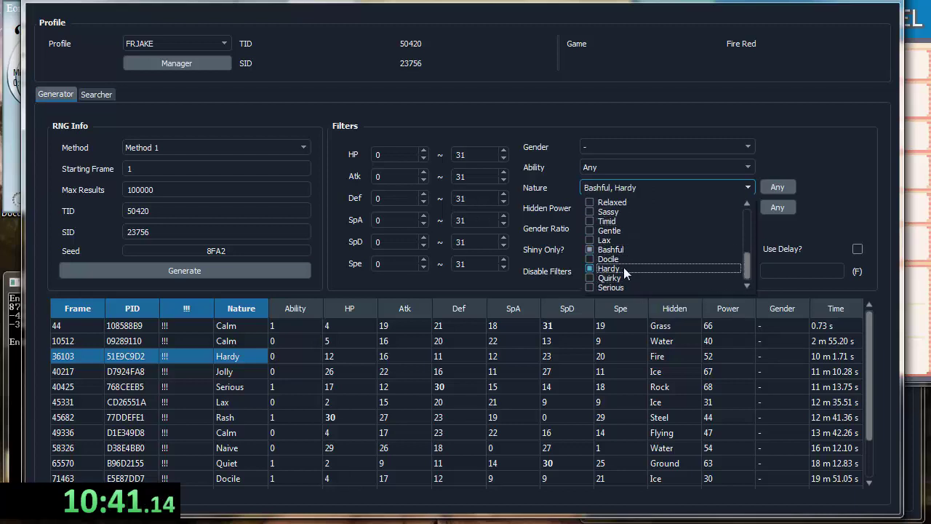
click(733, 142)
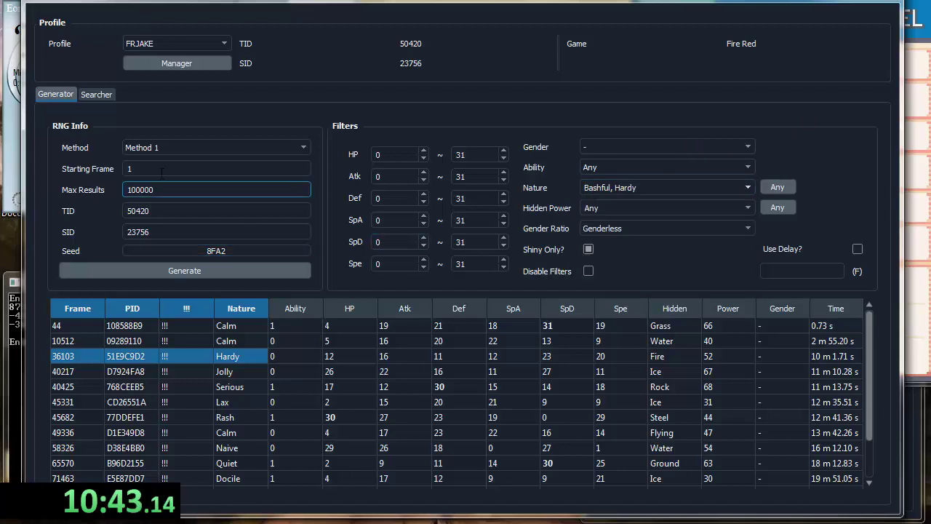
- Set the starting frame to 35900, turn off the shiny-only filter and regenerate the frames
double_click(129, 168)
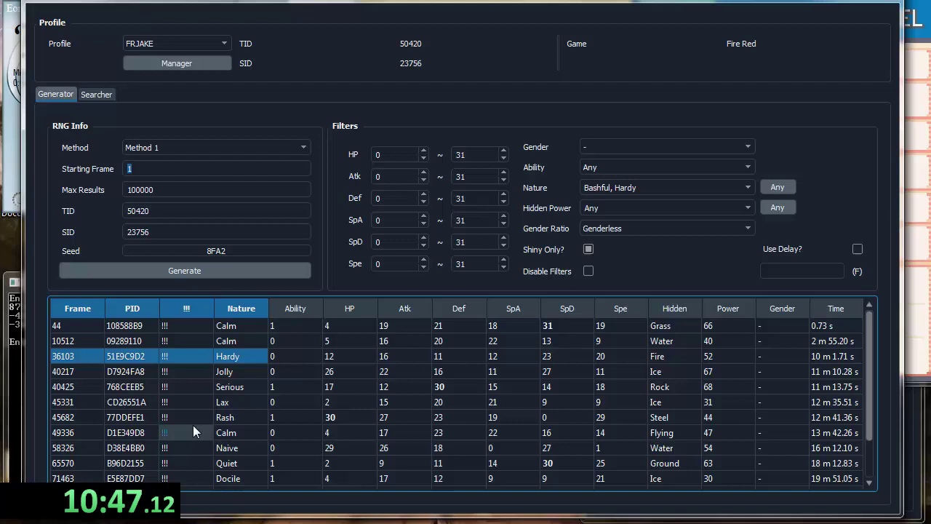
text(5900)
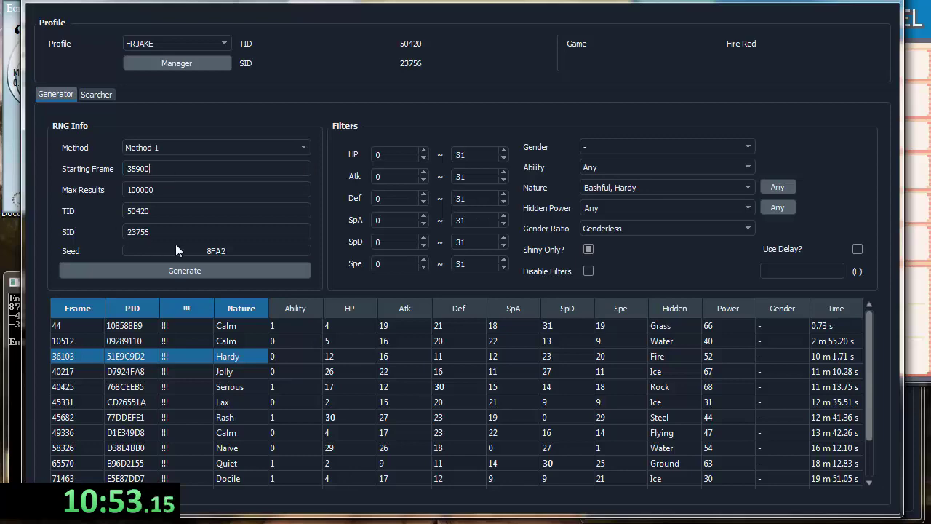
click(182, 271)
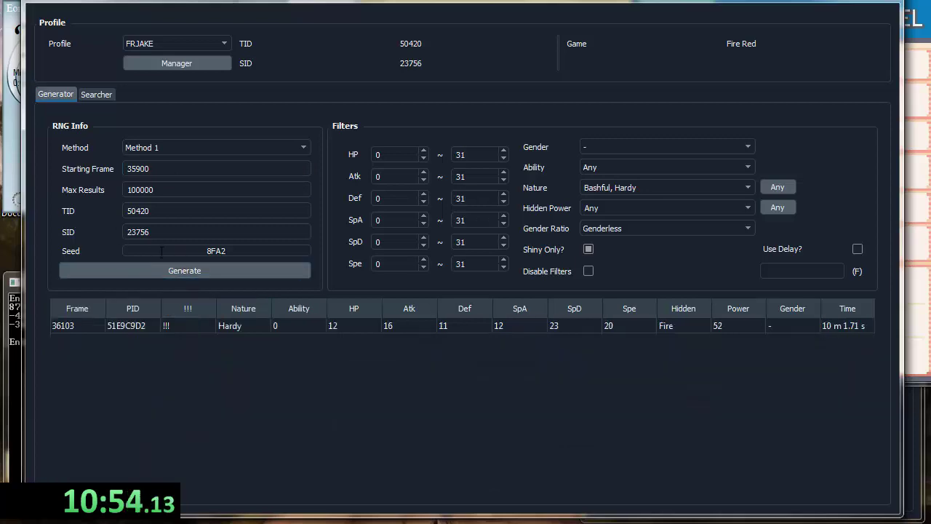
click(589, 249)
click(218, 269)
- Examine the Bashful and Hardy frames surrounding target frame 36103 and select the target's nature
drag(231, 341, 284, 366)
scroll(349, 379, down, 3)
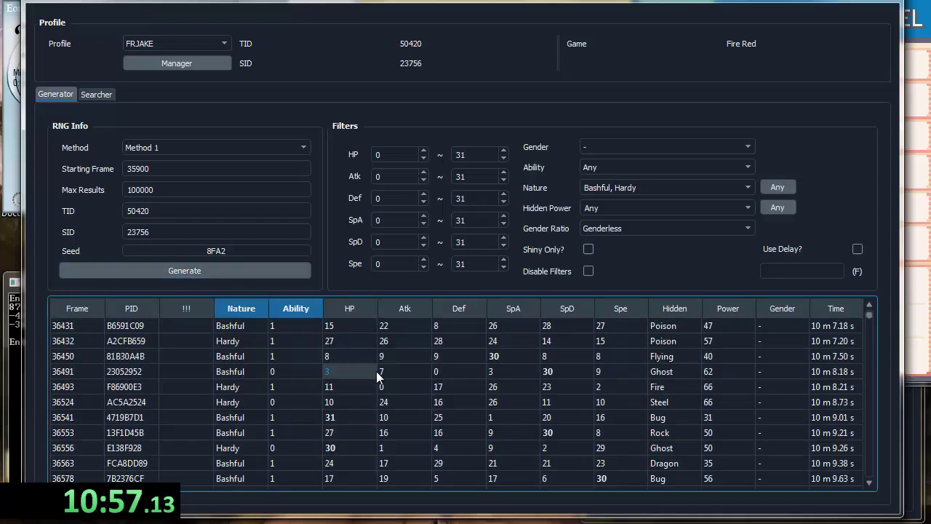
drag(209, 402, 260, 404)
click(260, 402)
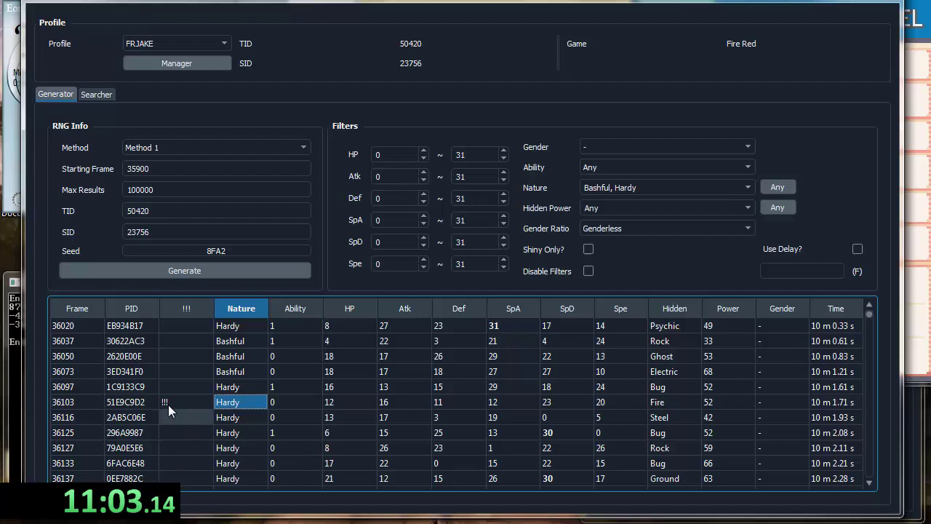
- Review the Bashful and Hardy frames leading up to target frame 36103, and switch back to Clefairy's stats in the game
scroll(202, 408, up, 1)
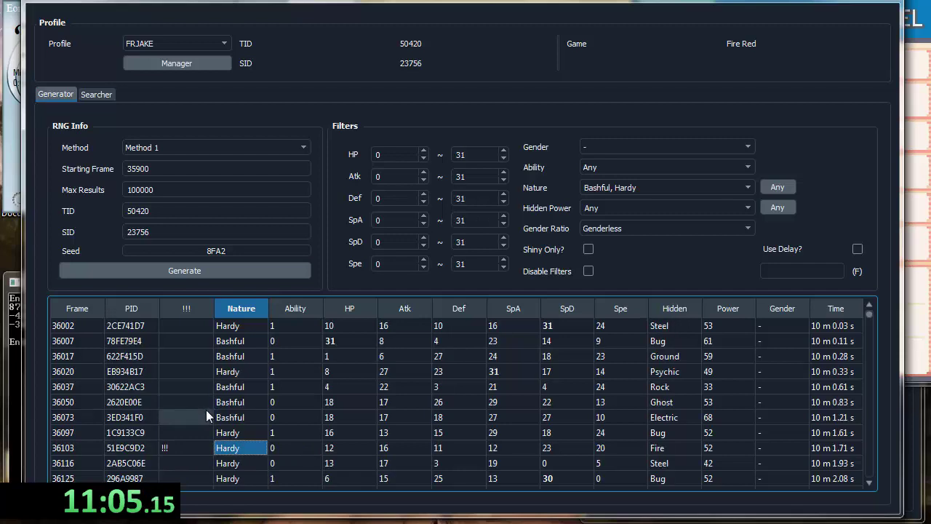
scroll(193, 390, up, 2)
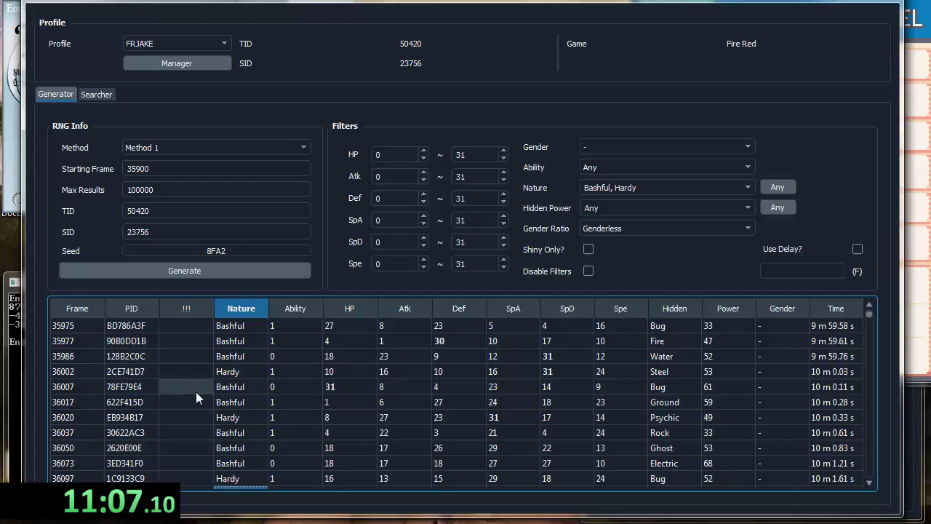
scroll(187, 437, down, 3)
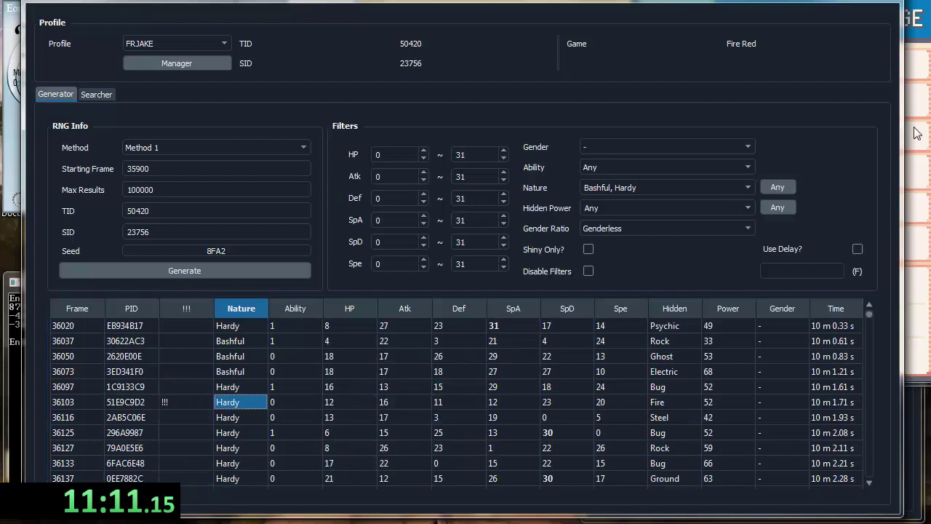
key(alt+Tab)
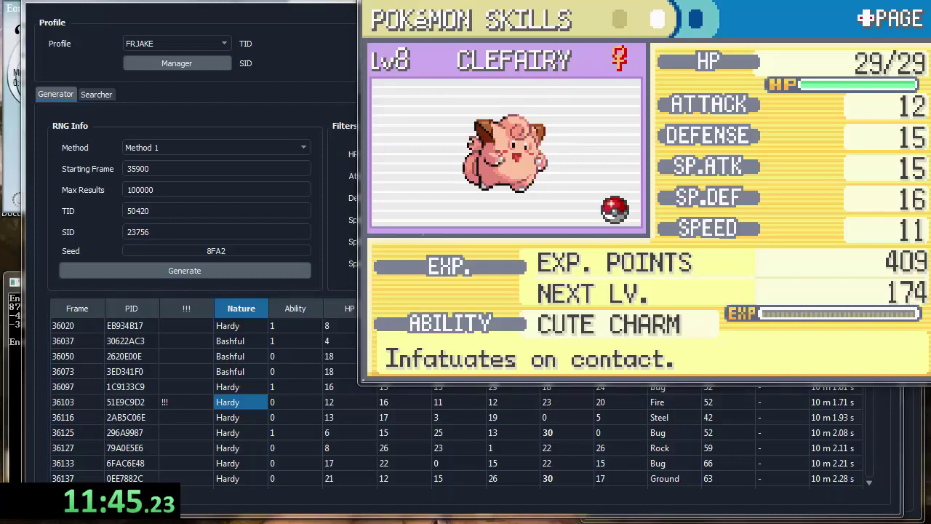
- Switch to the browser's IV calculator and highlight Clefairy's possible Defense and Special Attack IVs, then put the browser away
key(alt+Tab)
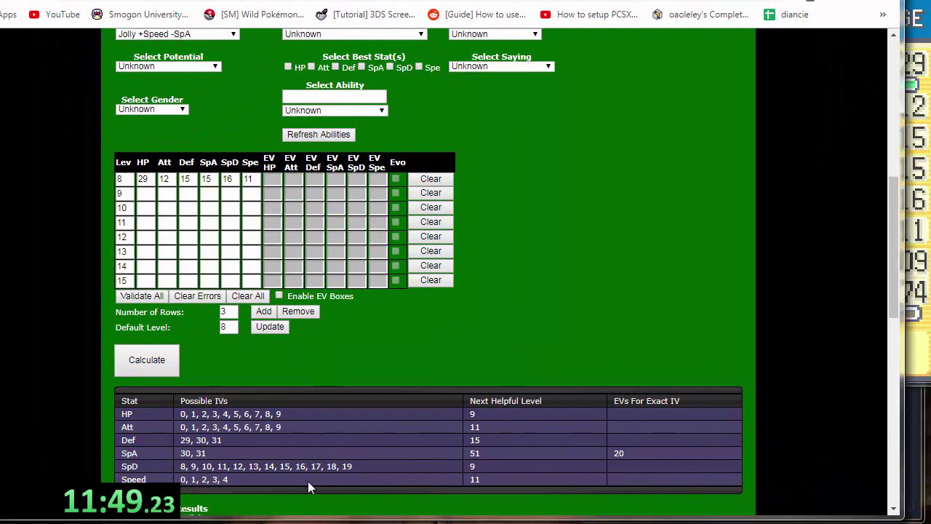
drag(227, 453, 170, 438)
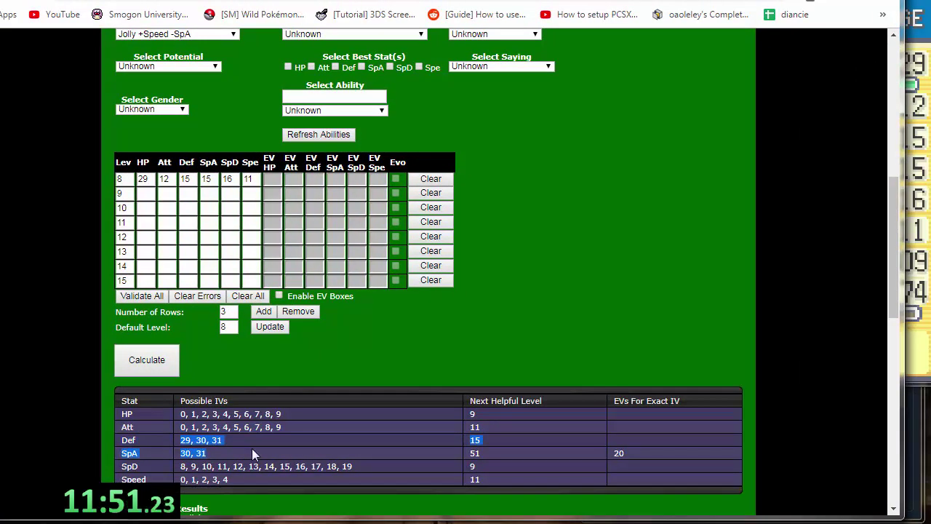
drag(607, 0, 189, 29)
key(super+Down)
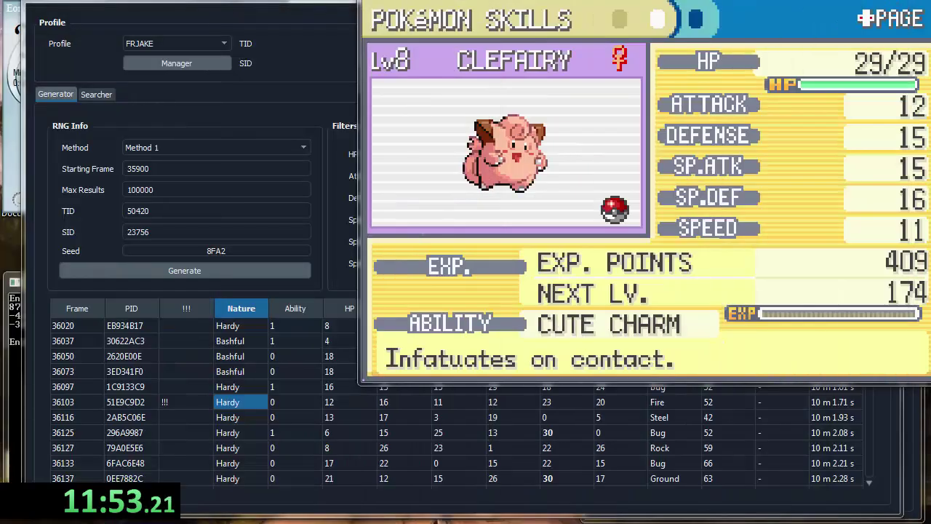
- Switch back to PokéFinder and set the minimum IV filters to 29 for Defense and 30 for Special Attack
click(242, 397)
click(404, 221)
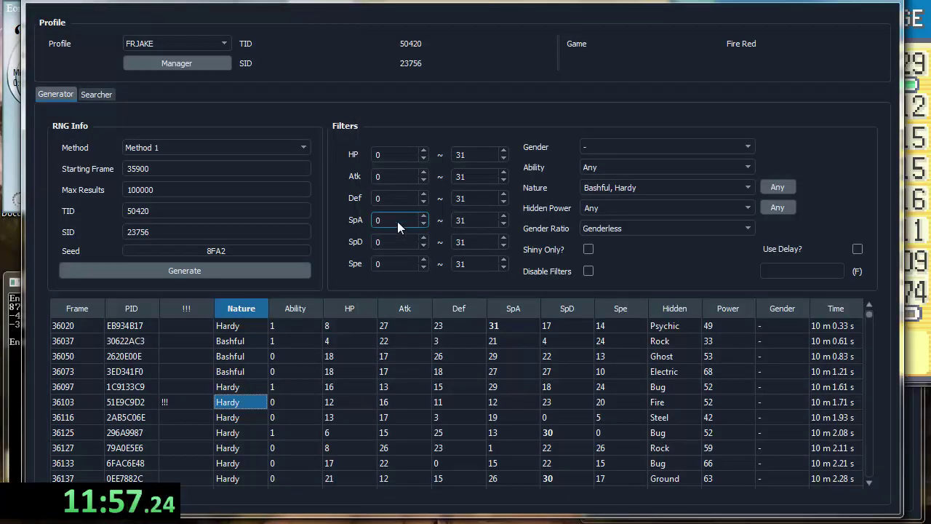
click(392, 198)
text(29)
click(172, 195)
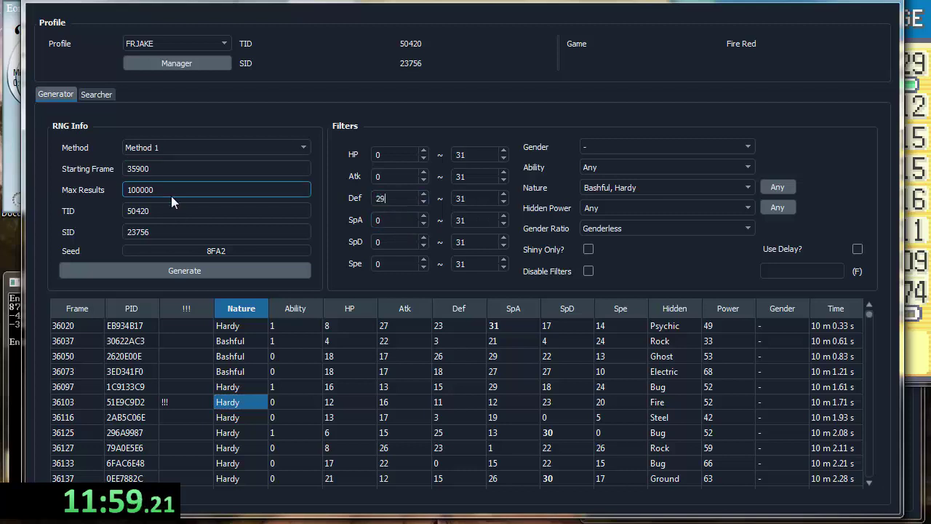
click(393, 198)
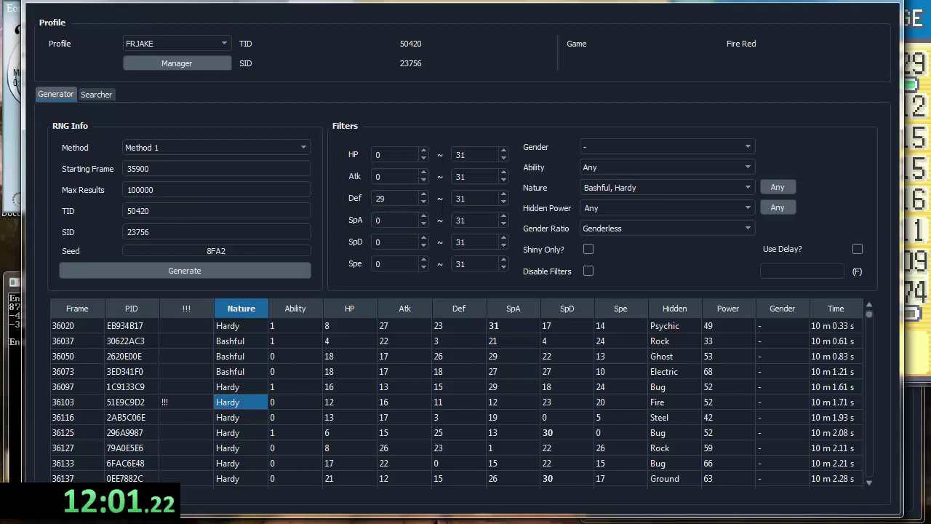
key(Tab)
text(30)
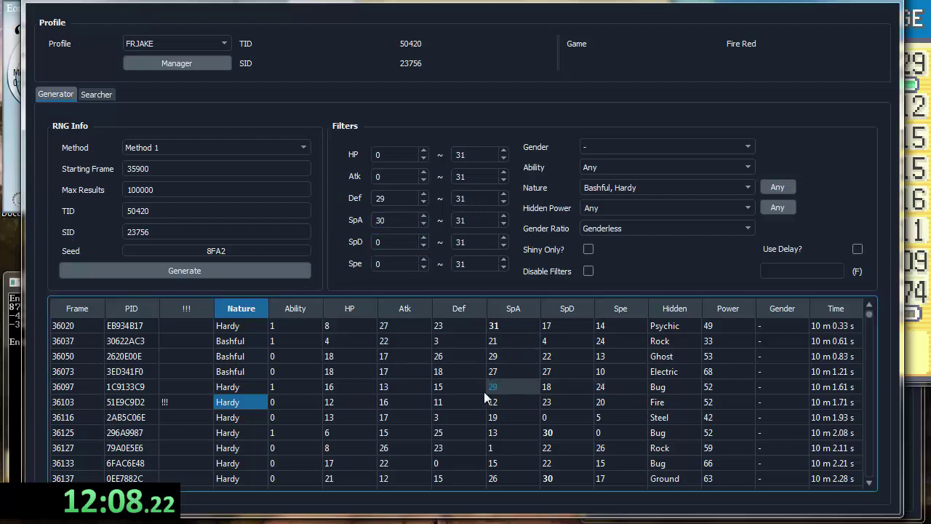
- Reset the minimum Special Attack and Defense IV filters to 0
double_click(389, 221)
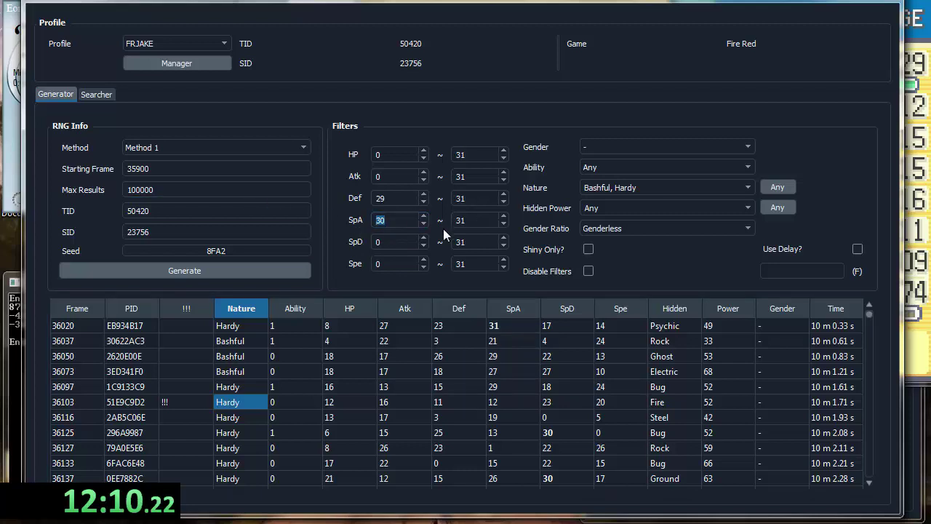
text(0)
click(382, 198)
key(BackSpace)
key(BackSpace)
text(0)
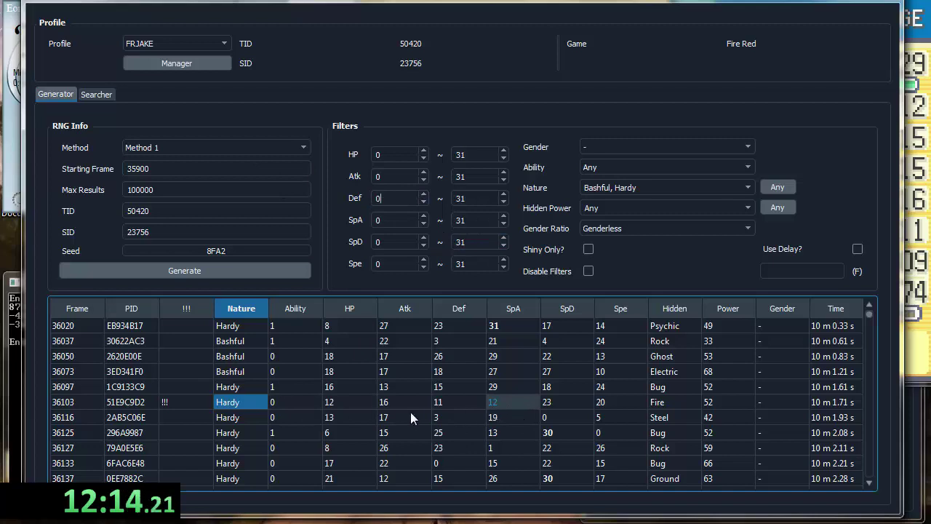
- Compare the IVs of the frames around target 36103 and highlight frame 35977's row from its frame number through Speed
scroll(433, 429, up, 1)
scroll(433, 429, up, 2)
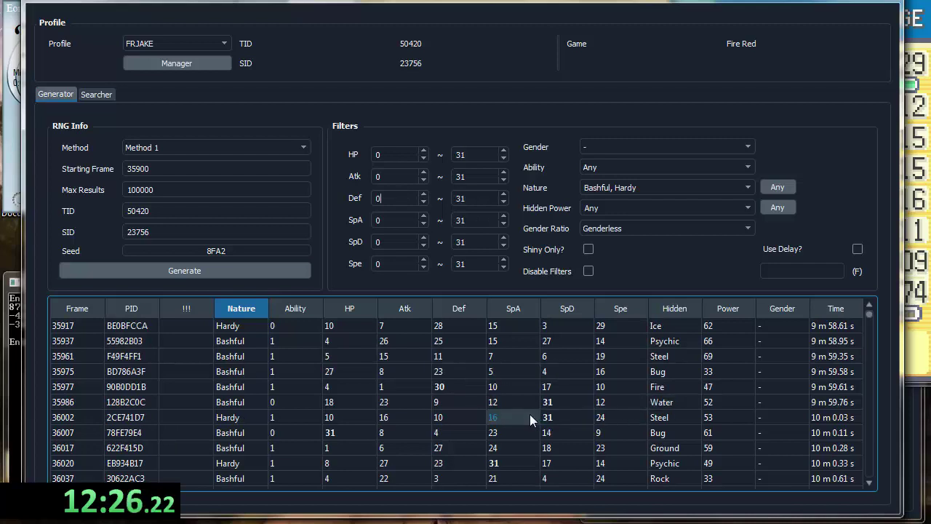
scroll(530, 414, down, 1)
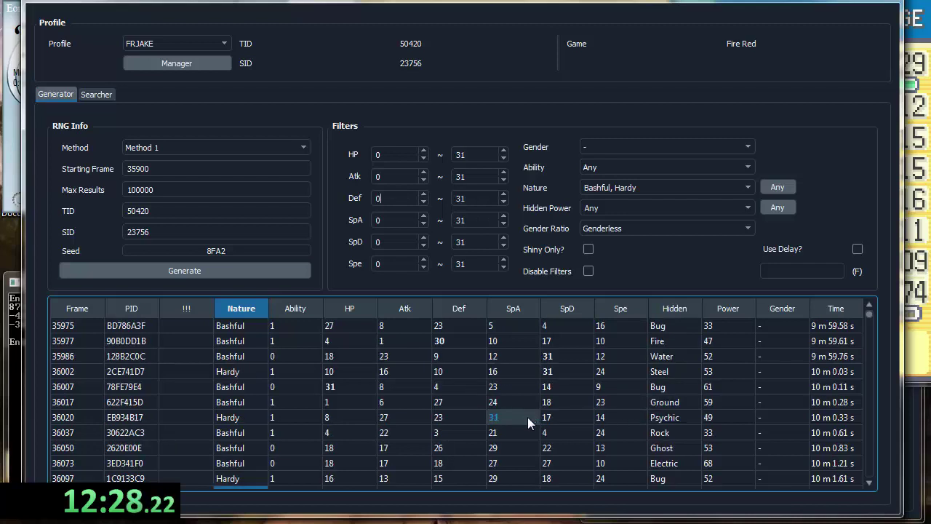
click(469, 419)
scroll(468, 419, down, 2)
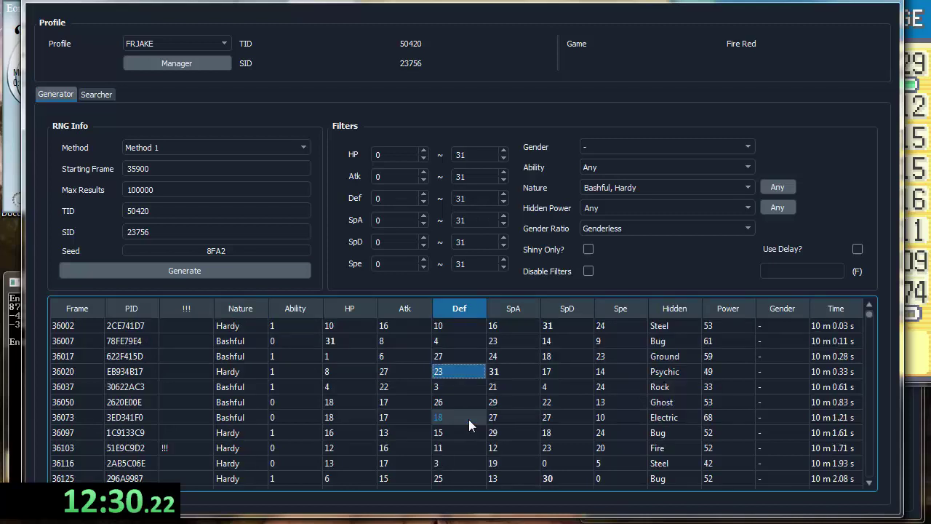
scroll(470, 401, up, 3)
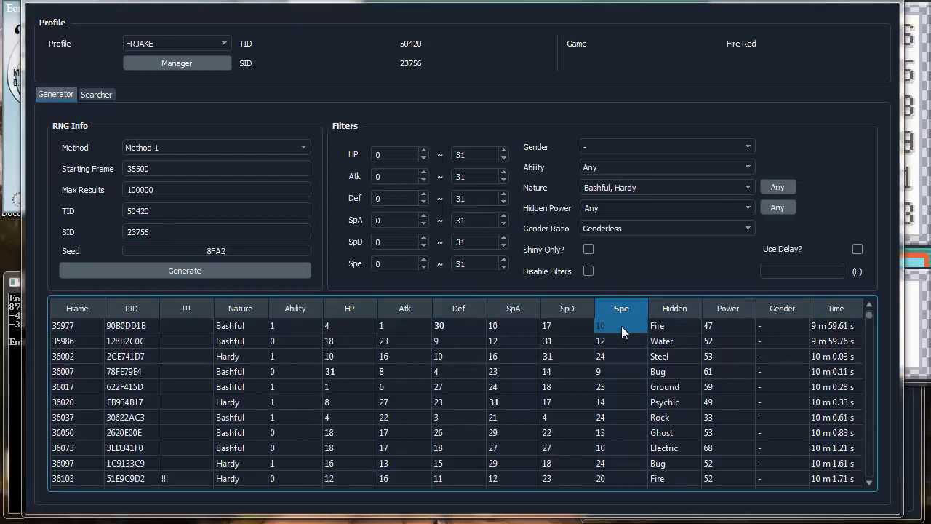
drag(621, 326, 78, 325)
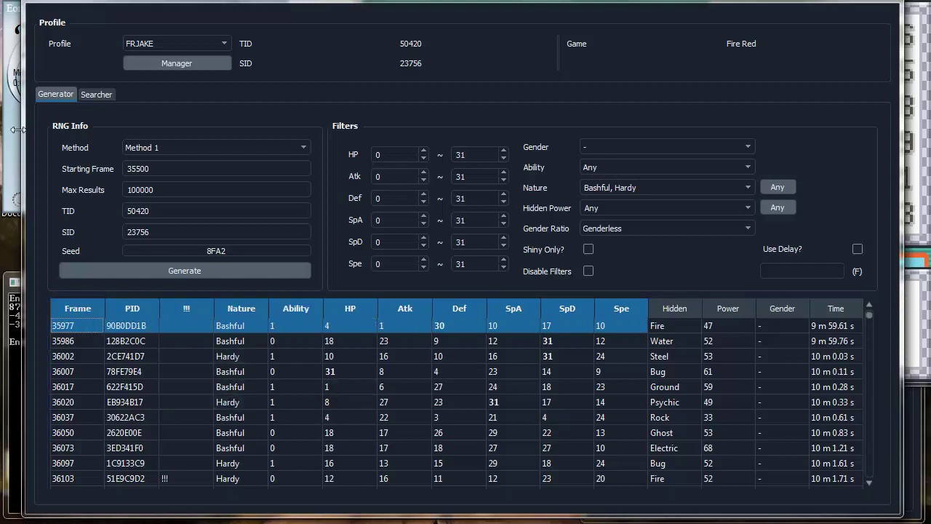
- Bring up EonTimer and use Calculator to subtract the hit frame 35977 from the target frame 36103
click(17, 130)
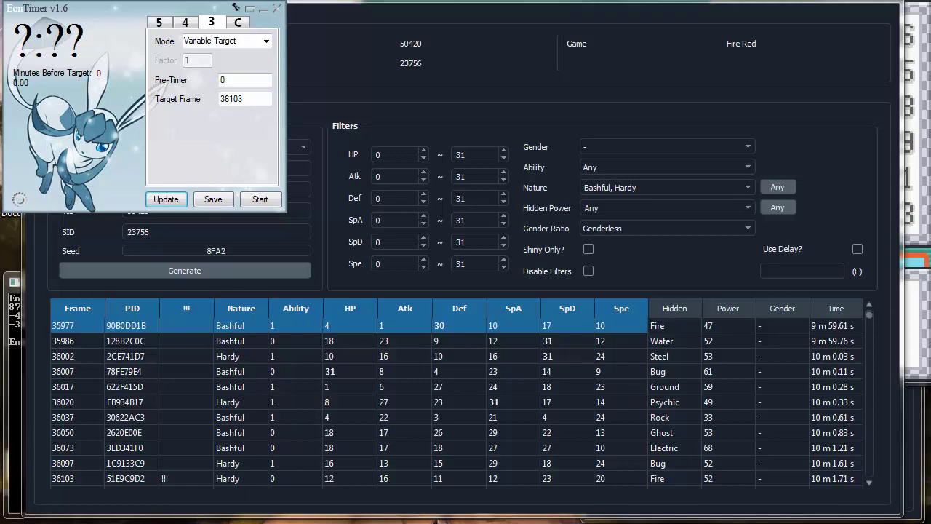
drag(263, 1, 703, 69)
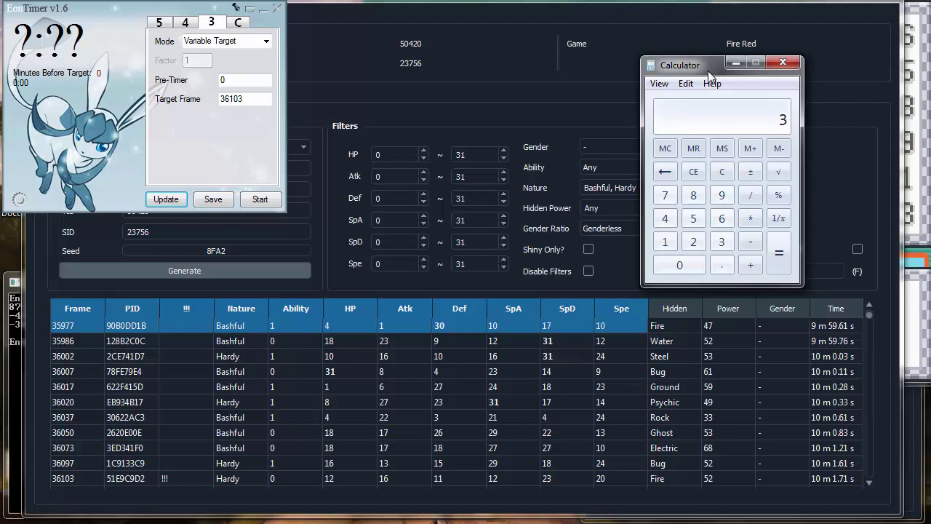
text(103 - )
text(35977)
key(Return)
double_click(143, 481)
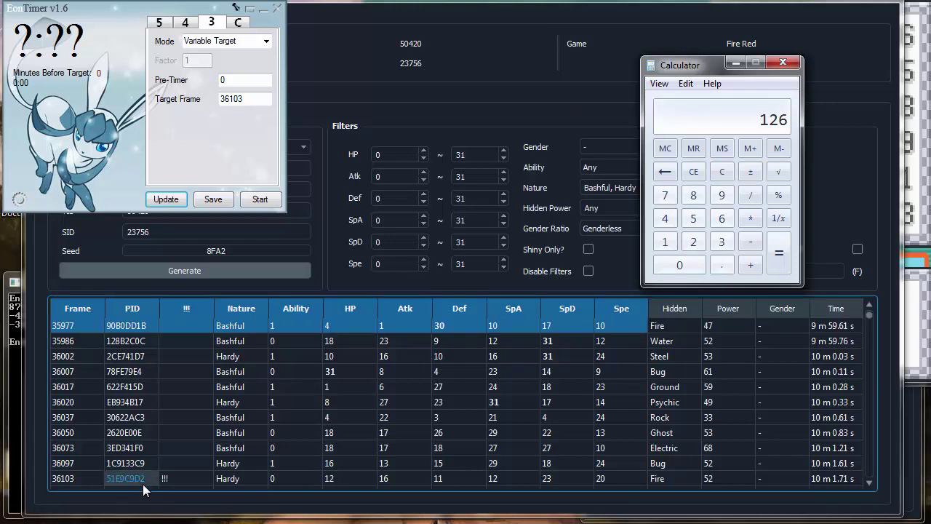
click(189, 463)
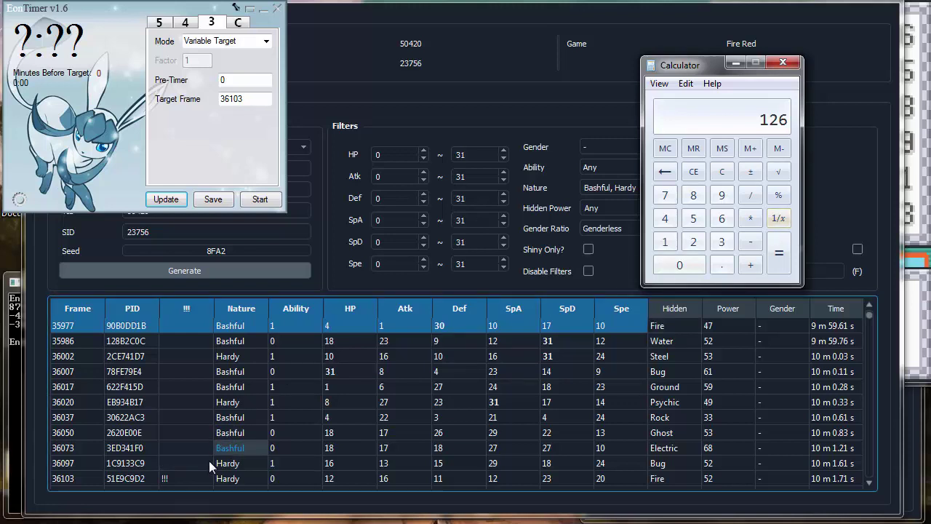
- Clear the calculator and subtract an example late frame, 36203, from the target frame 36103
click(729, 173)
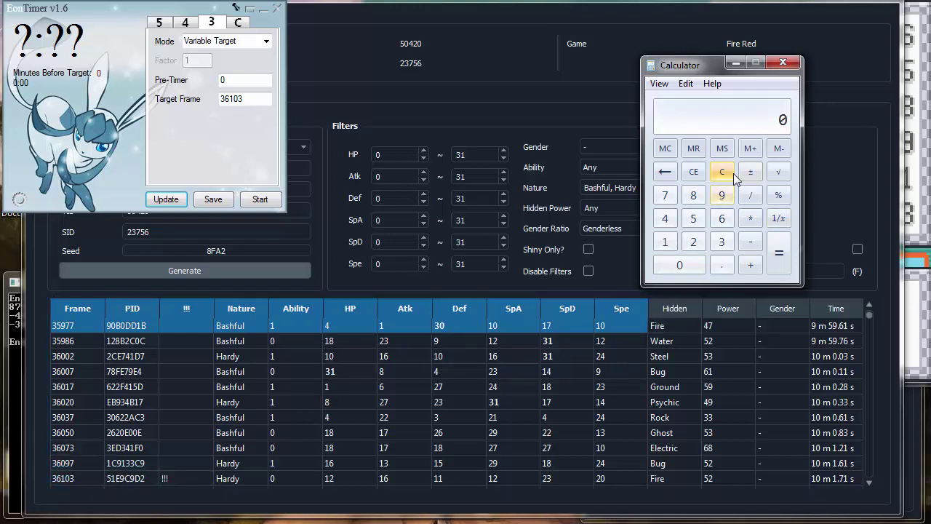
text(36103)
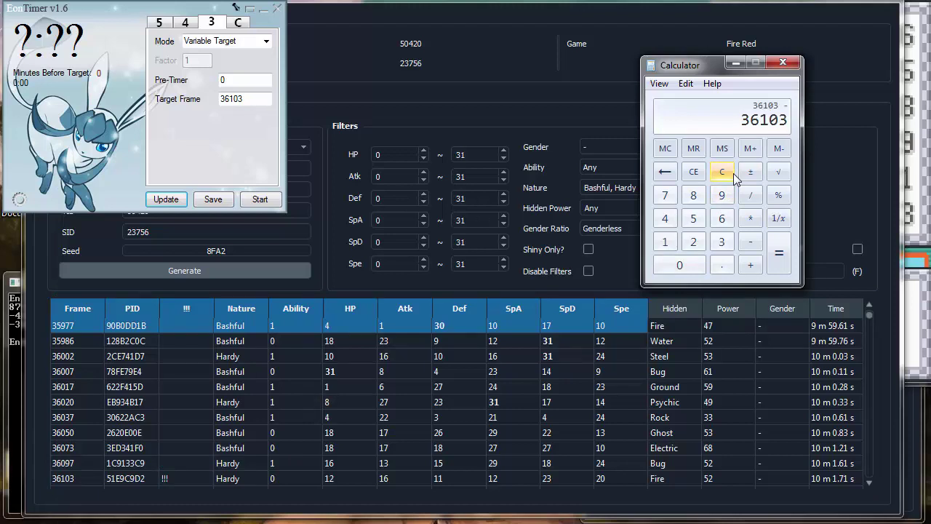
text(367)
key(BackSpace)
text(203)
key(Return)
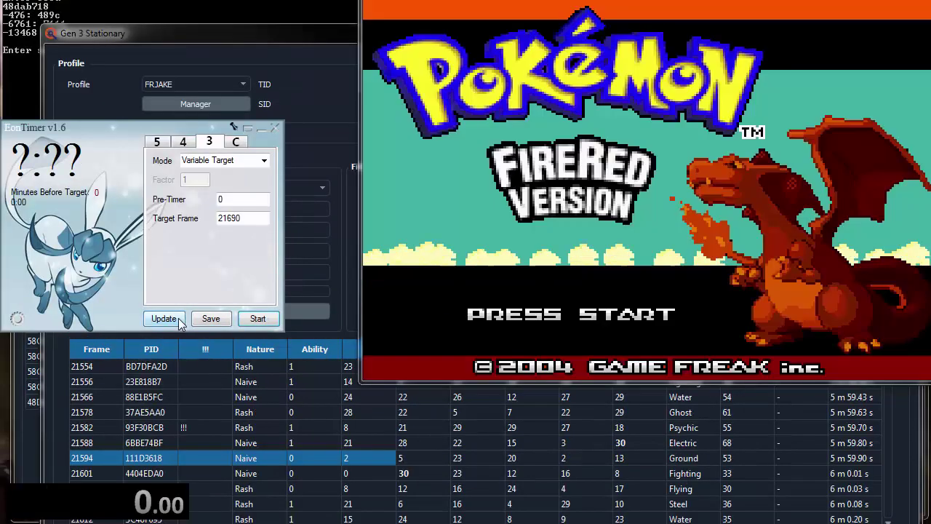
- Continue the saved FireRed game and choose Scyther at the Game Corner prize counter
key(Return)
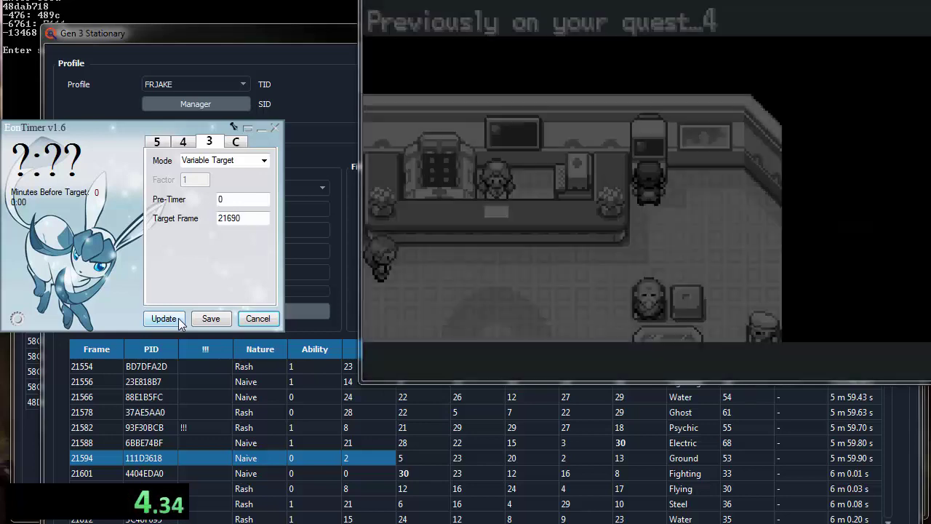
key(z)
key(z)
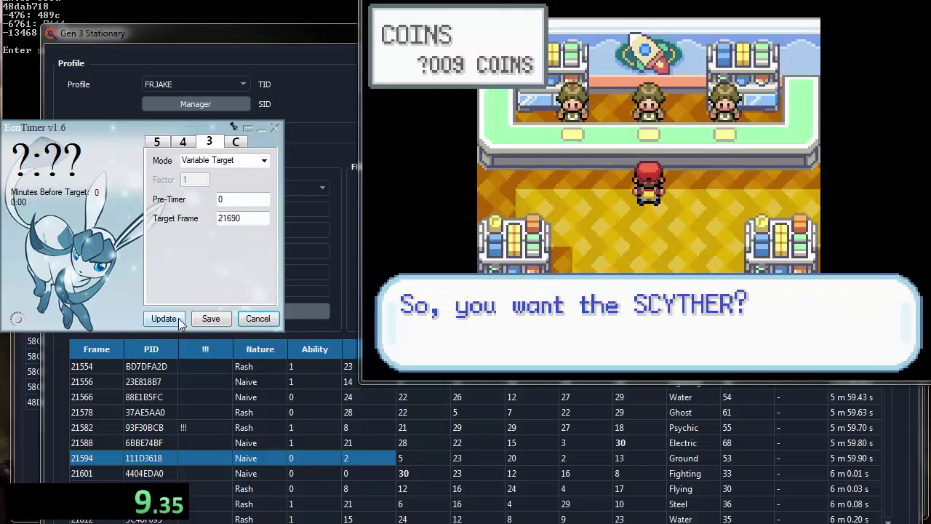
key(z)
key(z)
- Check Scyther's nature on its info page and its stats on the skills page
key(ctrl+r)
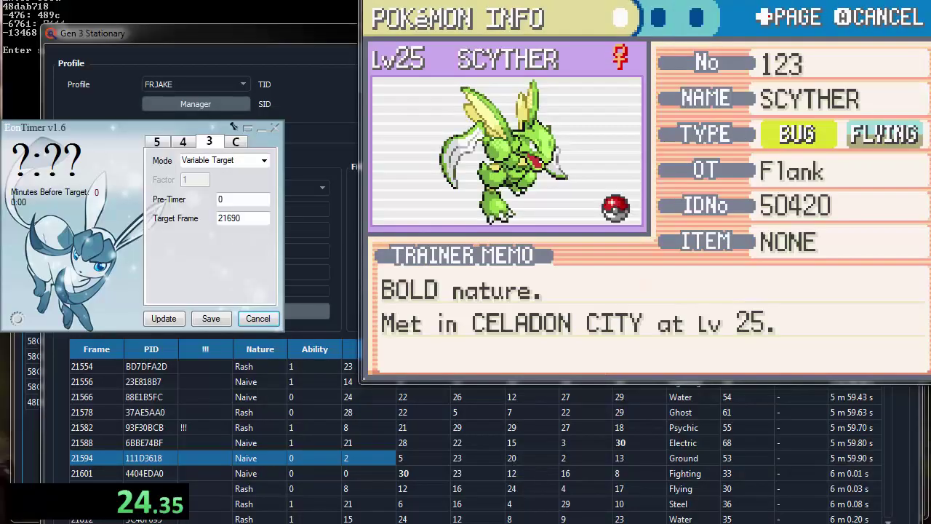
key(Right)
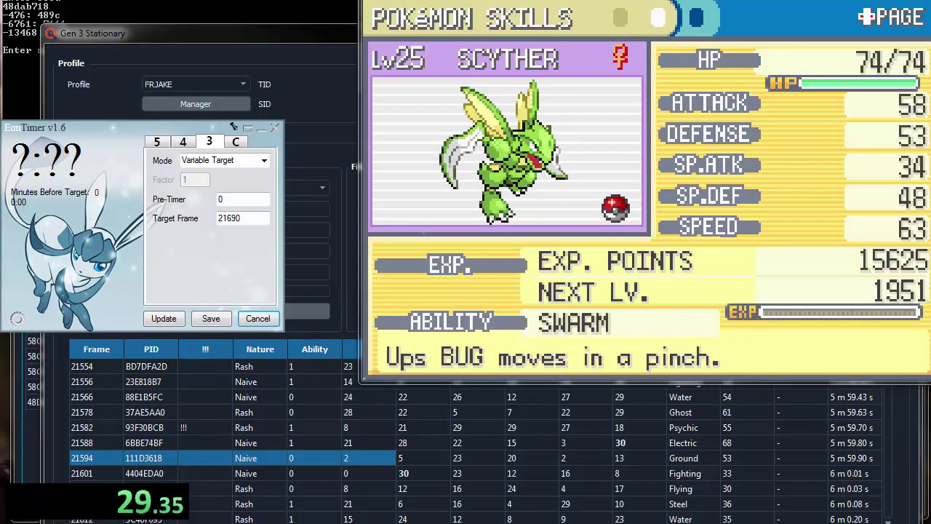
key(ctrl+r)
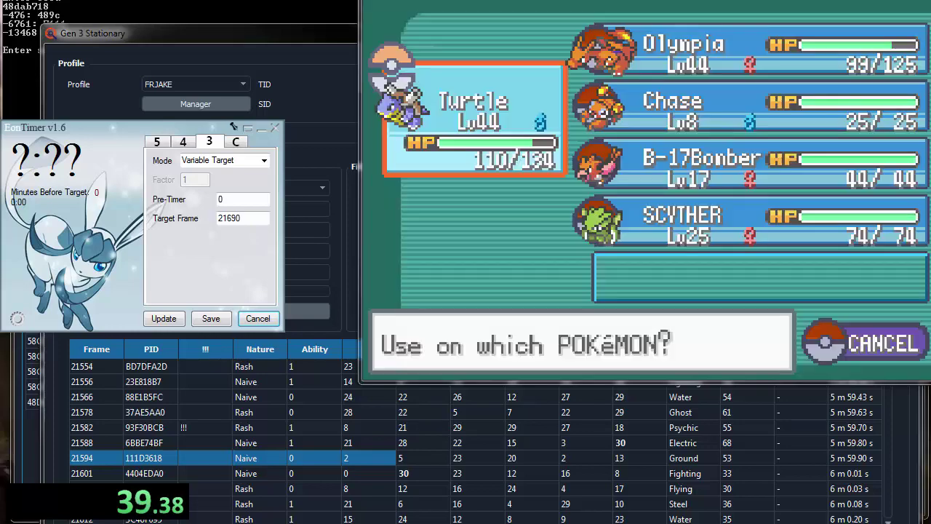
- Use a Rare Candy on Scyther to raise it to Lv. 26 and return to the bag
key(z)
key(z)
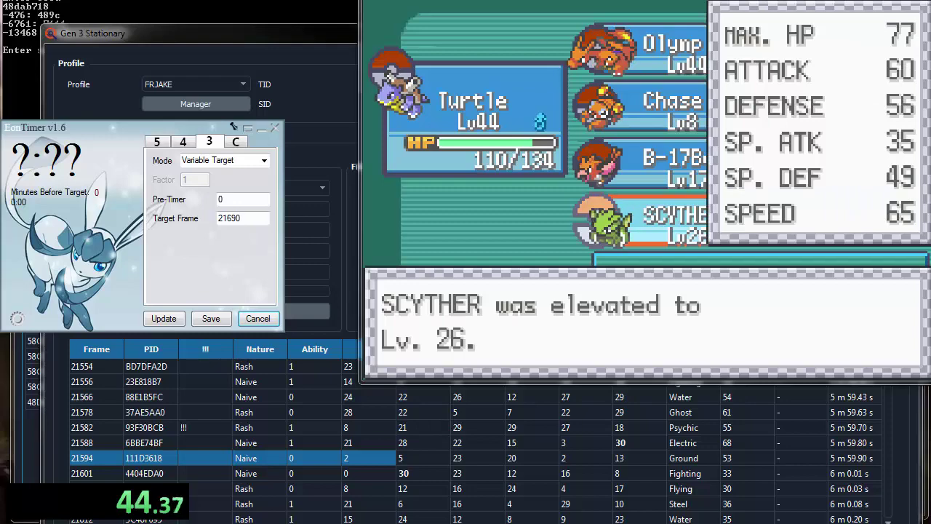
key(z)
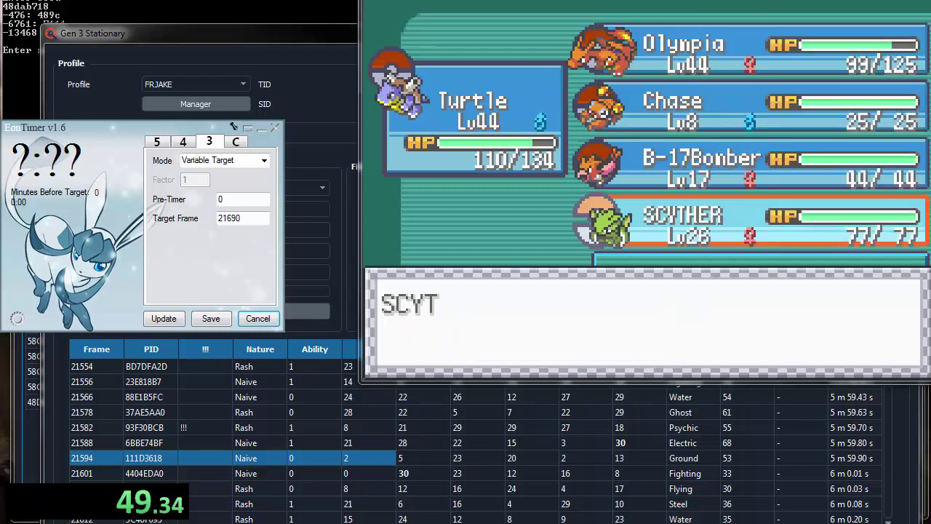
key(z)
key(z)
key(x)
key(z)
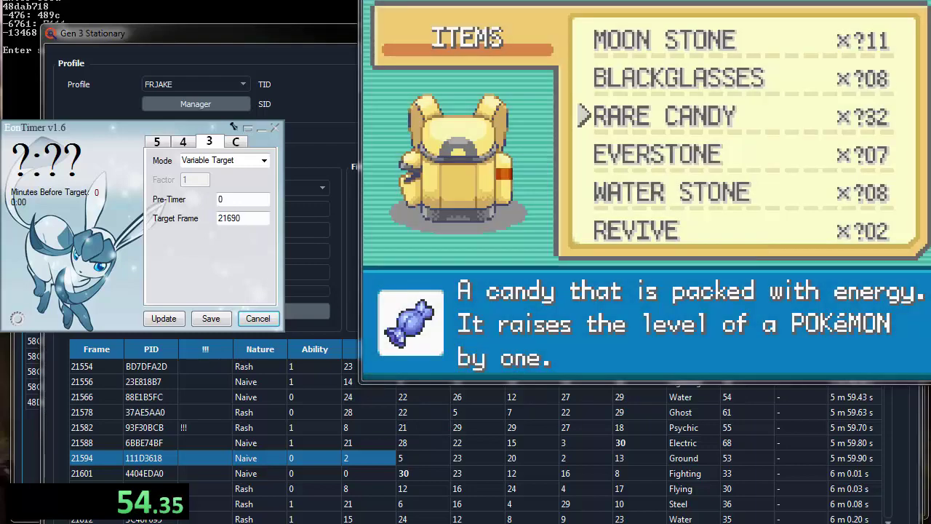
- Use another Rare Candy on Scyther to raise it to Lv. 27 and dismiss the level-up stats
key(z)
key(z)
key(z)
key(z)
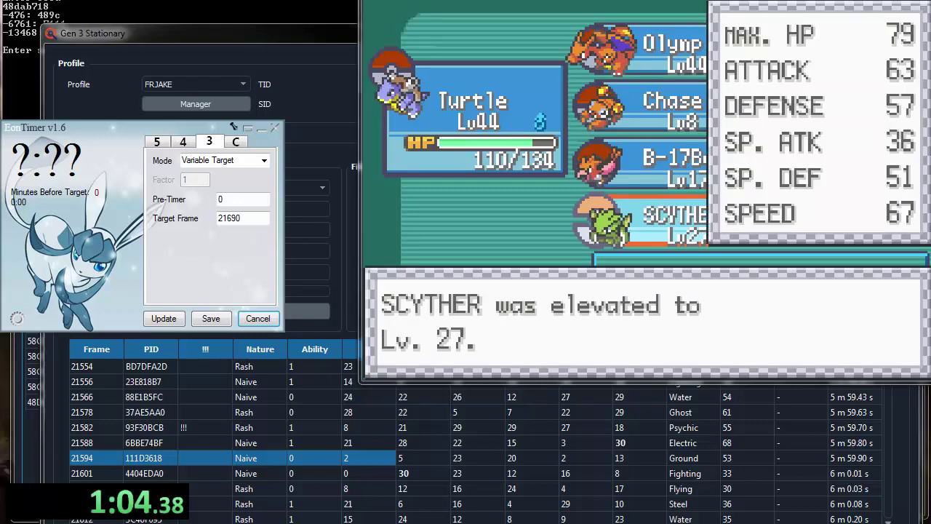
key(z)
key(z)
key(z)
key(z)
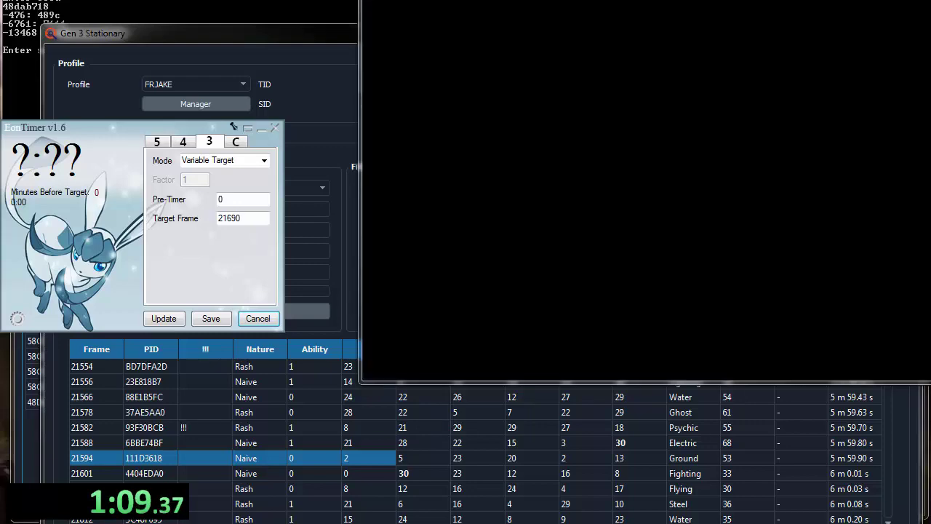
- Use Rare Candies on Scyther to raise it to Lv. 29 and display its new stats
key(z)
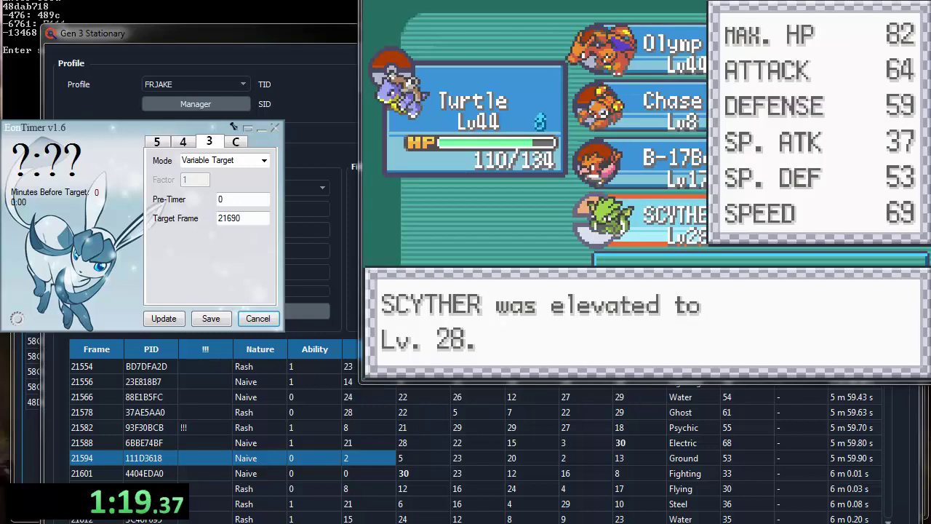
key(x)
key(x)
key(x)
key(x)
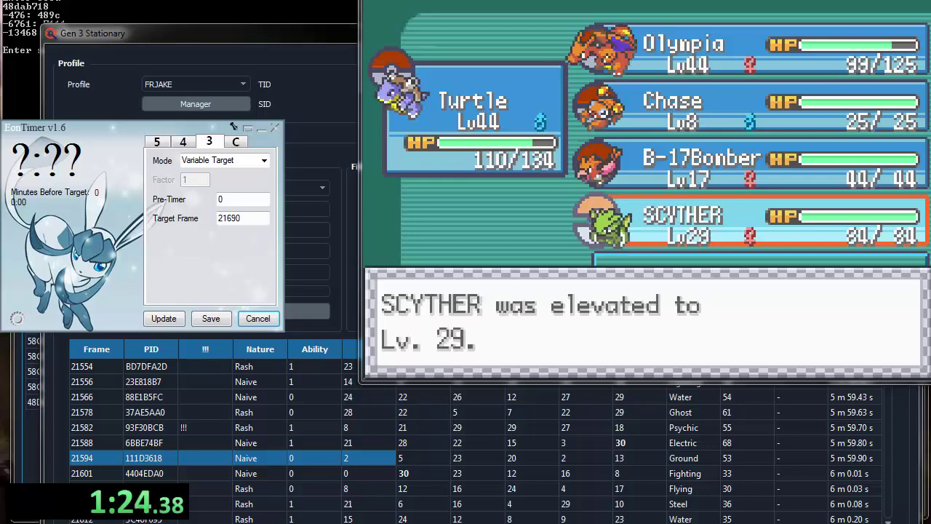
key(x)
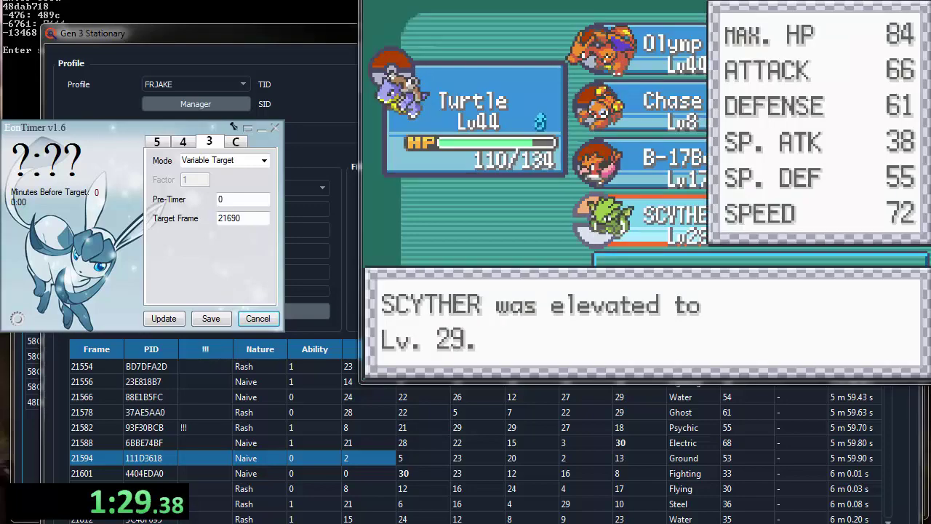
- Use one more Rare Candy on Scyther to raise it to Lv. 30 and display its stats
key(x)
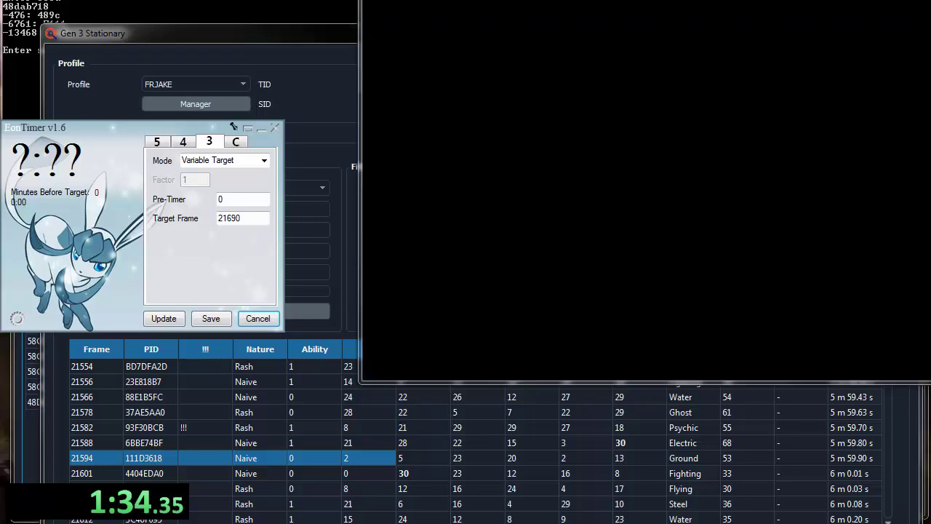
key(x)
key(x)
key(x)
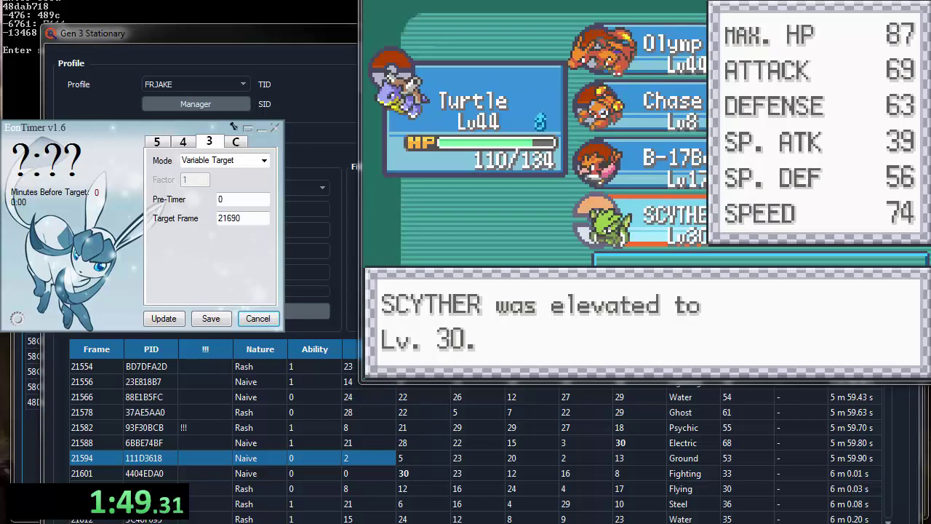
- Switch to the IVs to PID tool and set HP to 18, Atk to 21 and Def to 17
click(53, 220)
click(53, 220)
key(Tab)
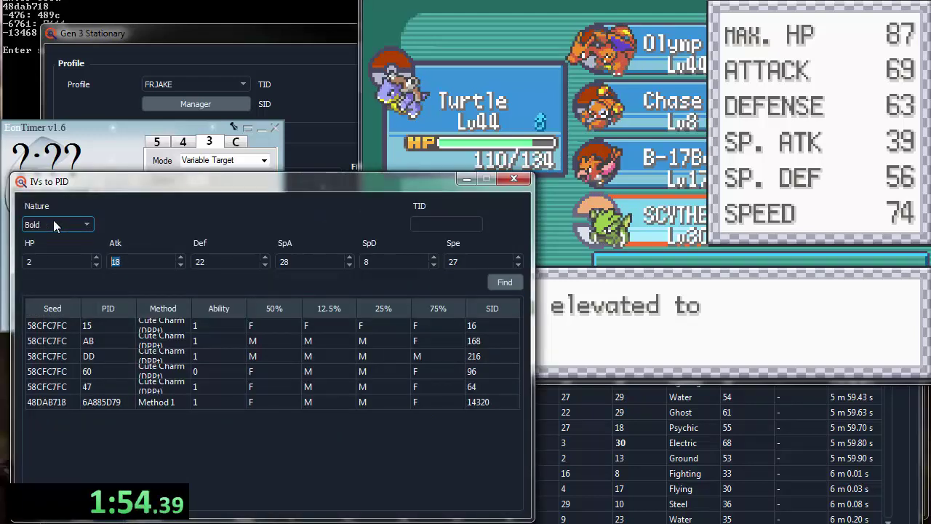
text(218)
key(Tab)
text(21)
key(Tab)
text(17)
key(Tab)
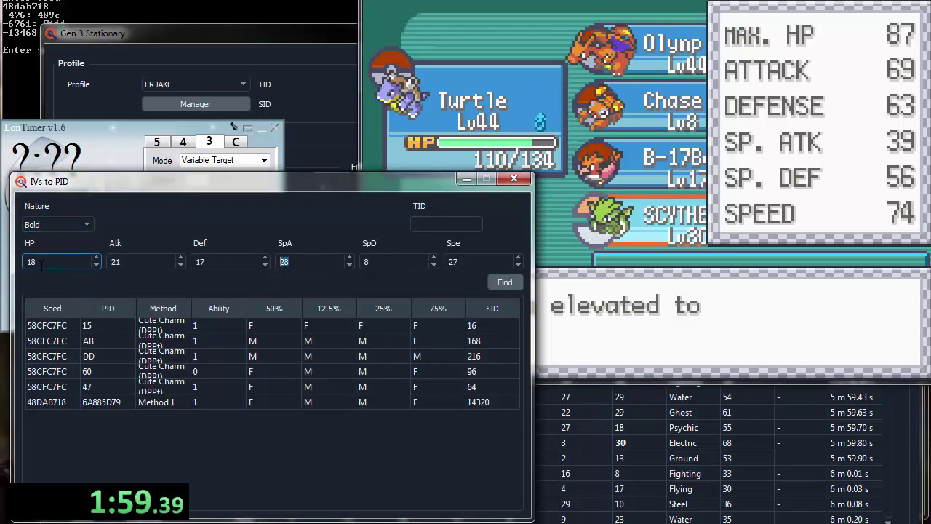
- Set SpA to 6, SpD to 13 and Spe to 22, and find the matching seed and PID
text(6)
key(Tab)
text(13)
key(Tab)
text(22)
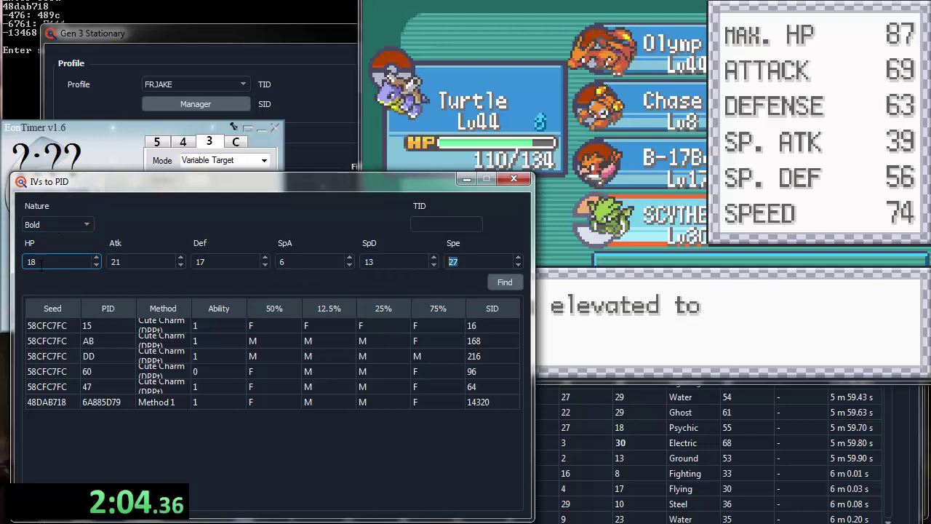
click(504, 281)
- Submit seed 5799fac1 in the seed-finder console to trace it back to possible initial seeds
click(261, 19)
text(5799)
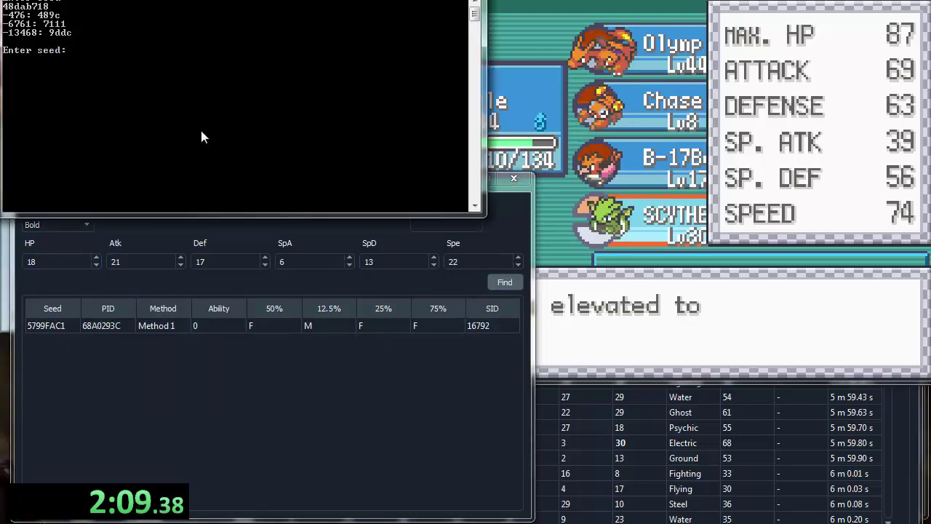
text(fac1)
key(Return)
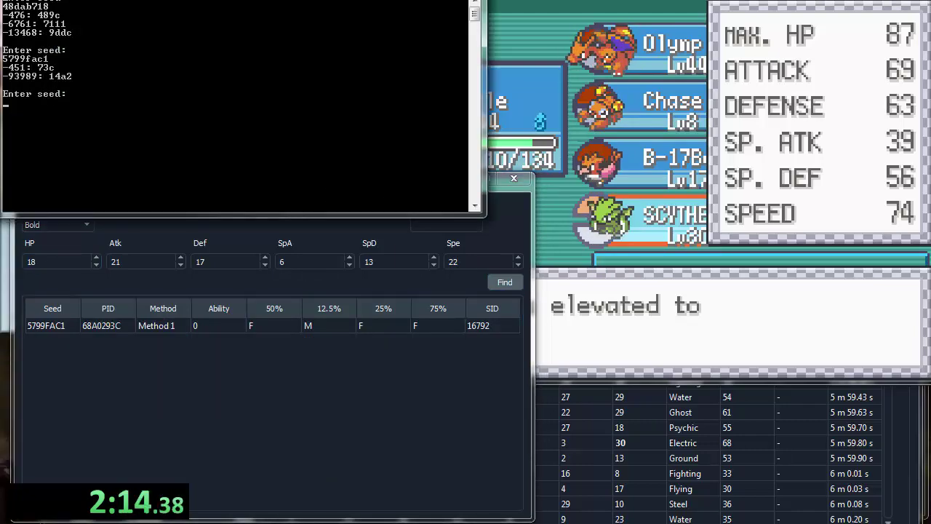
- In the Gen 3 Stationary generator, set the seed to 73C, the starting frame to 1 and the nature filter to Any
key(alt+Tab)
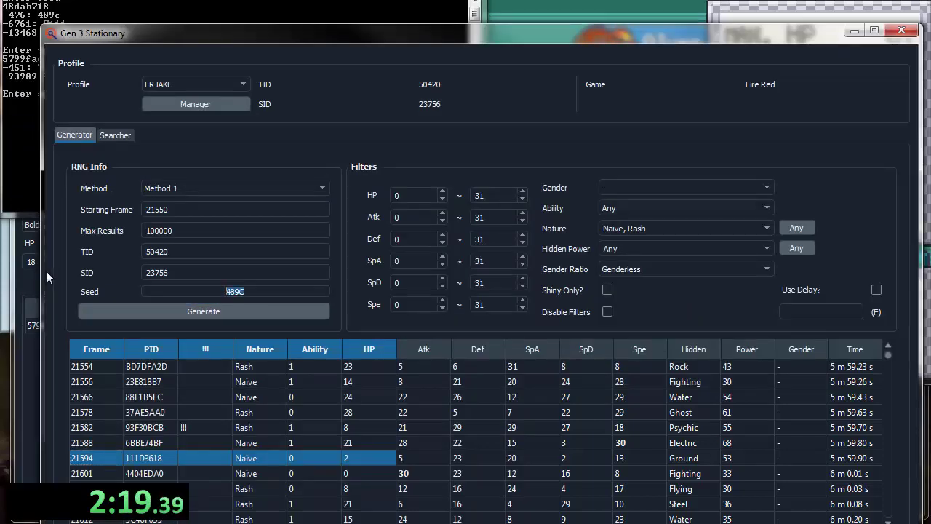
text(73C)
double_click(224, 209)
text(1)
click(796, 228)
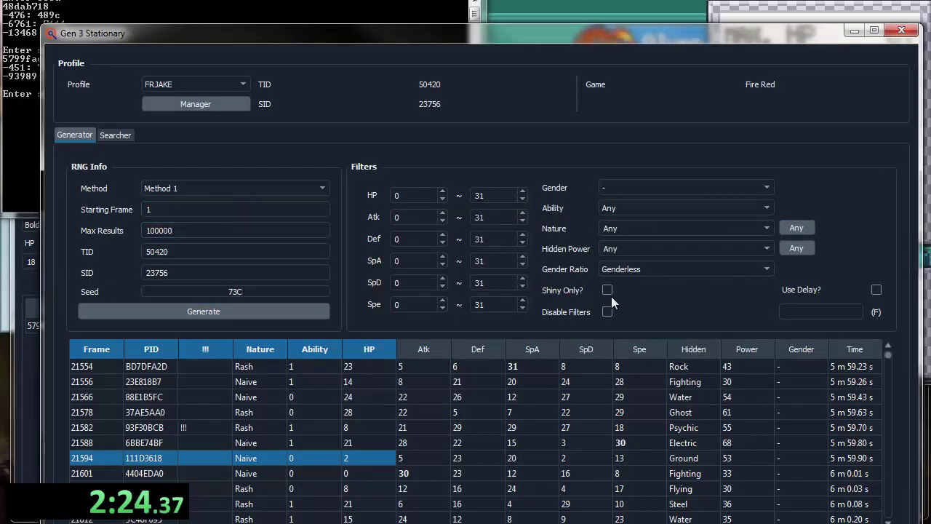
- Restrict the results to shiny Pokémon, generate the frame list and select the Modest frame 16867
click(606, 289)
click(203, 311)
click(217, 366)
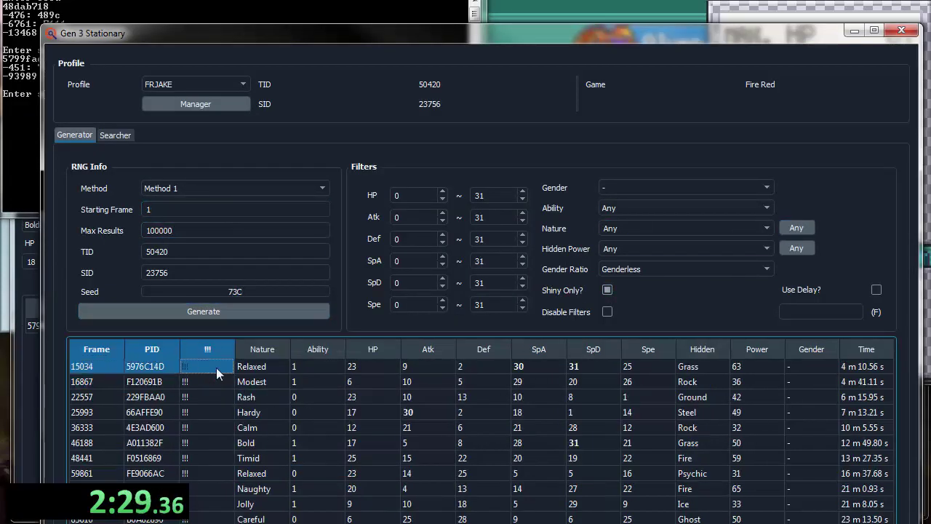
click(648, 381)
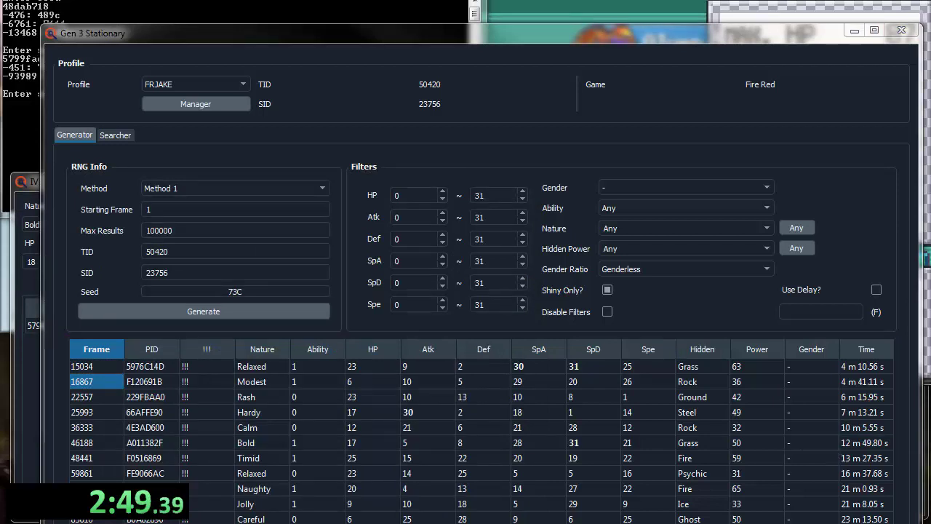
- Switch to EonTimer and update its target frame to 16974
key(alt+Tab)
text(16974)
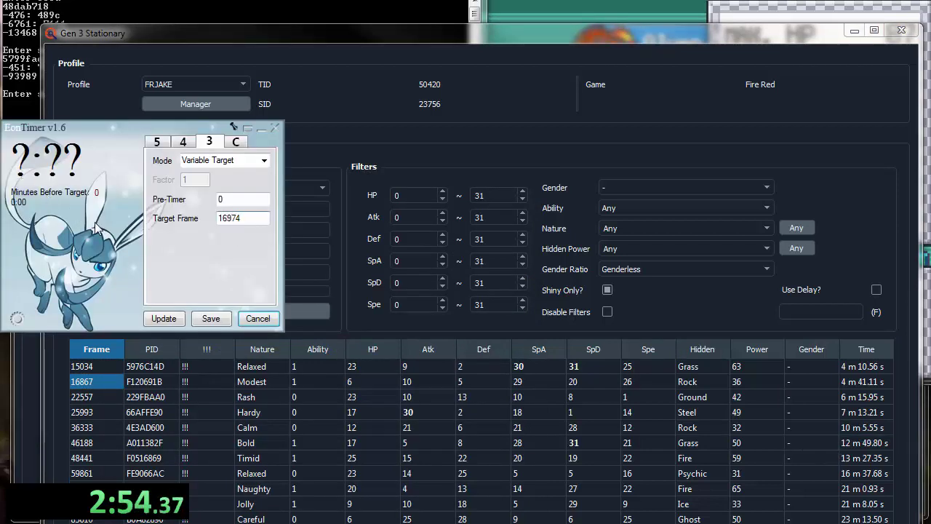
click(164, 318)
- Return to the game, receive Clefairy from the prize counter and view its info page from the party
click(561, 4)
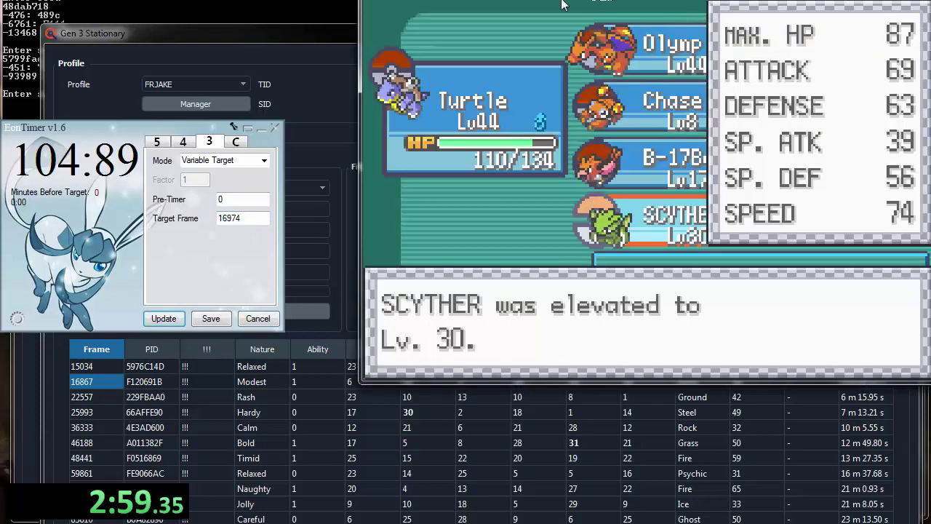
key(z)
key(x)
key(x)
key(z)
key(z)
key(z)
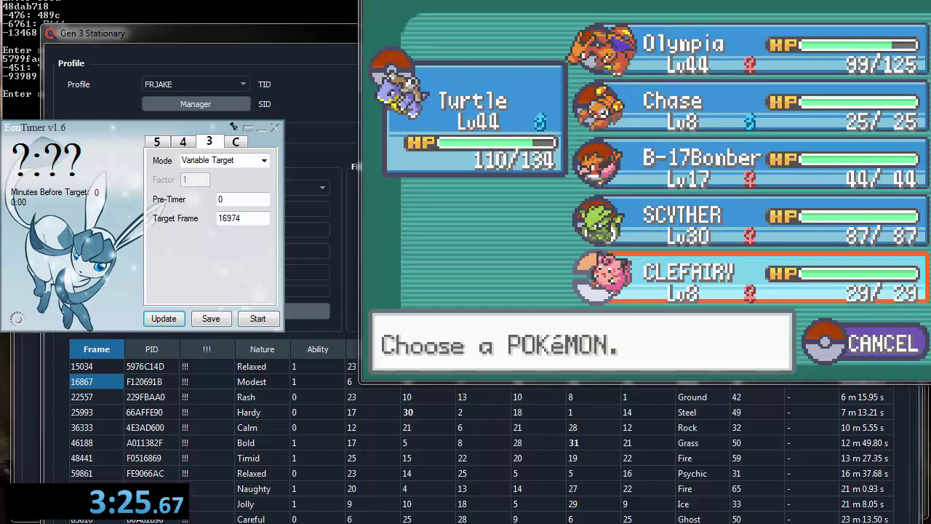
key(z)
key(z)
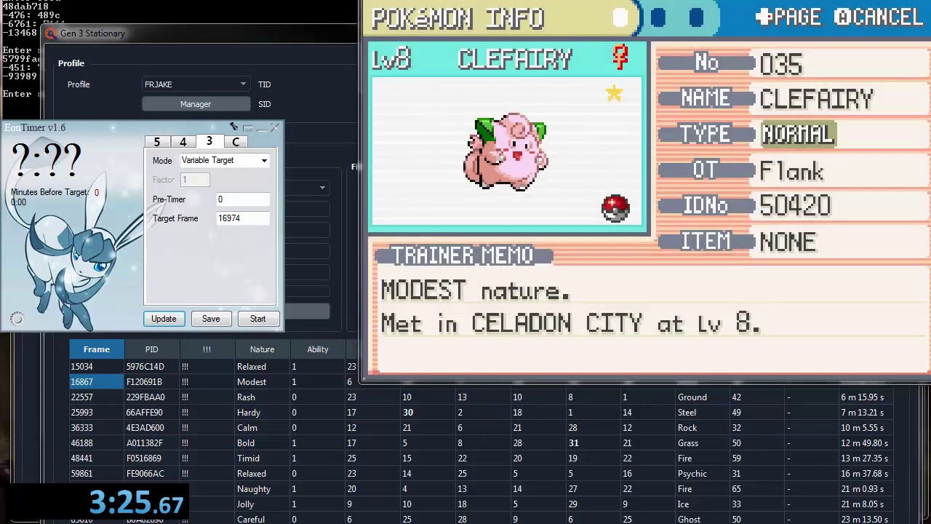